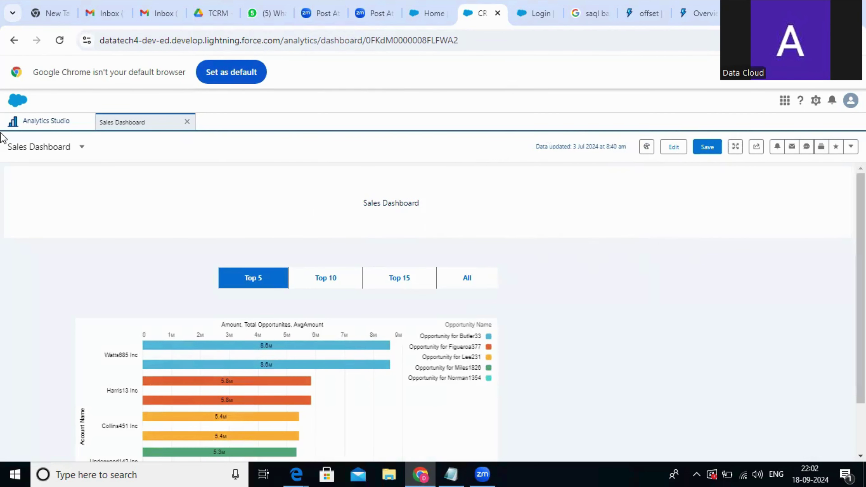
Step: Open the Sales Dashboard for editing and shorten the header container by one grid row
scroll(514, 308, down, 2)
scroll(515, 309, up, 2)
click(673, 147)
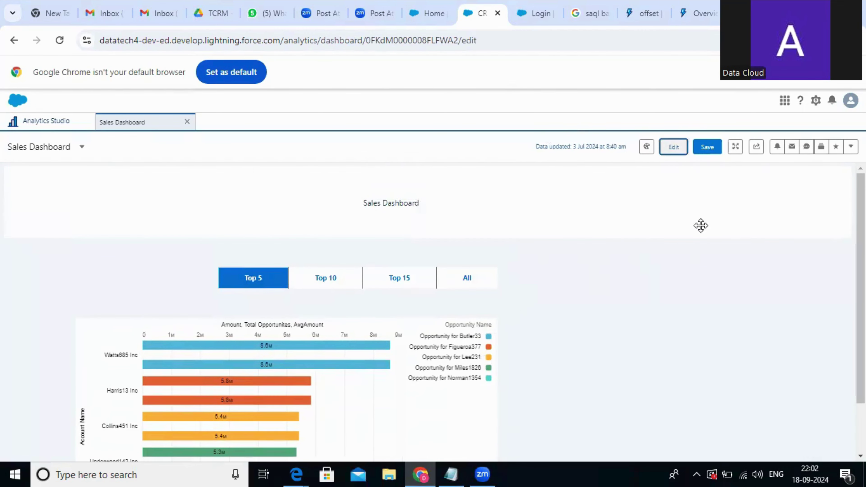
click(459, 245)
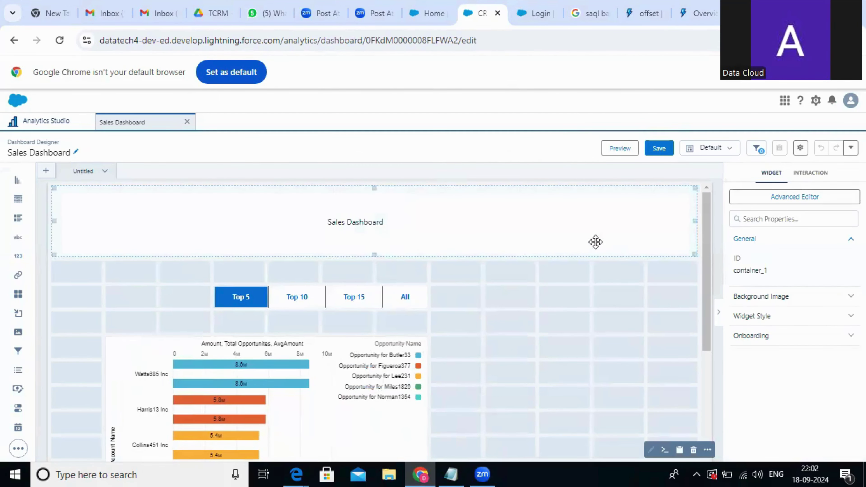
click(375, 237)
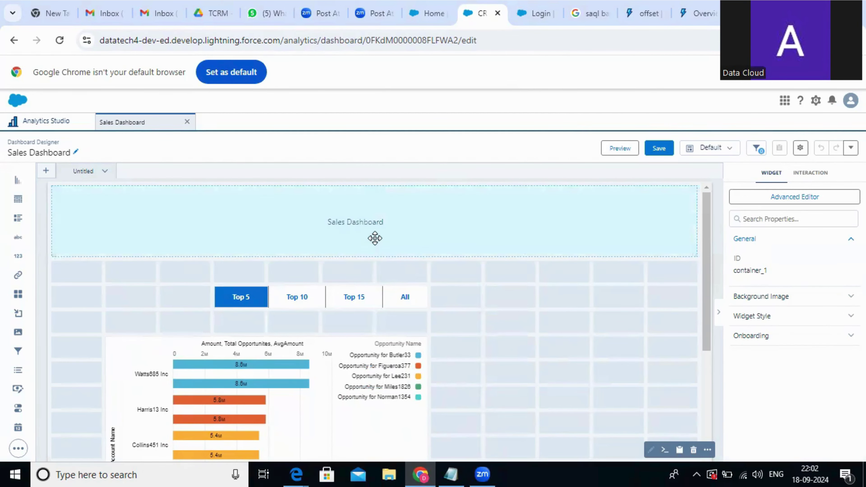
click(512, 224)
click(511, 224)
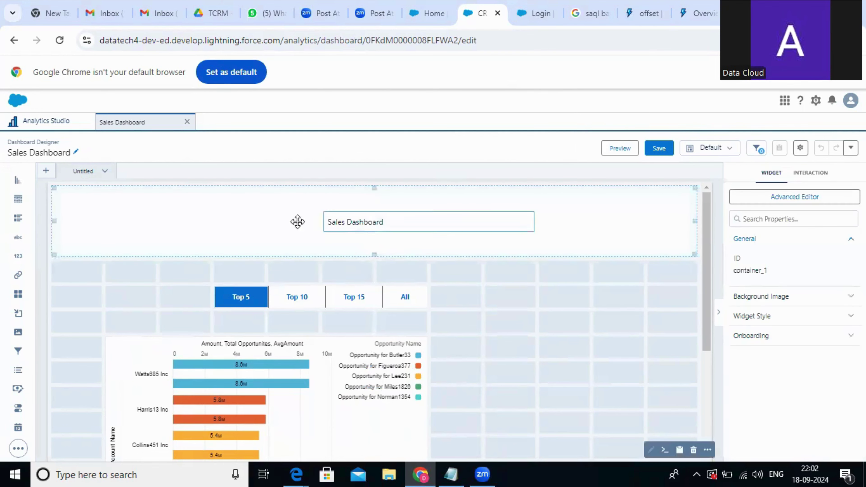
drag(373, 243, 373, 233)
click(602, 198)
Step: Widen the Sales Dashboard title text widget by one column toward the left
click(340, 215)
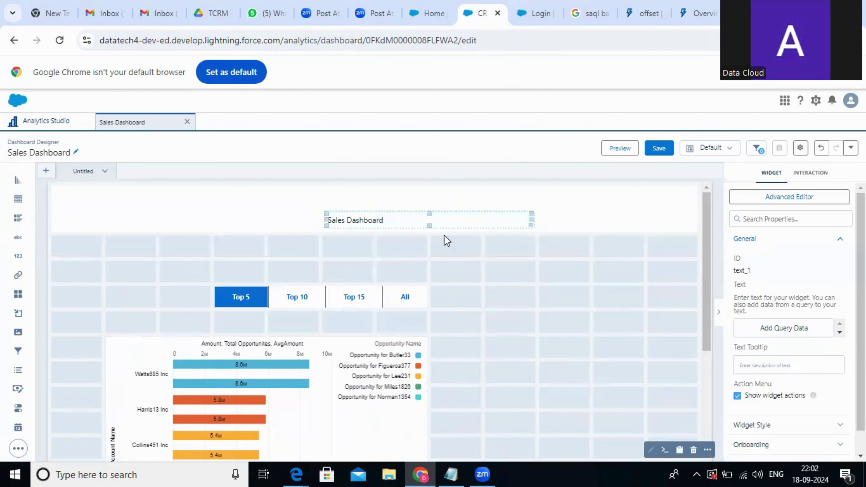
click(240, 208)
click(337, 217)
mouse_move(322, 220)
mouse_down()
mouse_move(317, 214)
mouse_move(325, 217)
mouse_up()
click(419, 222)
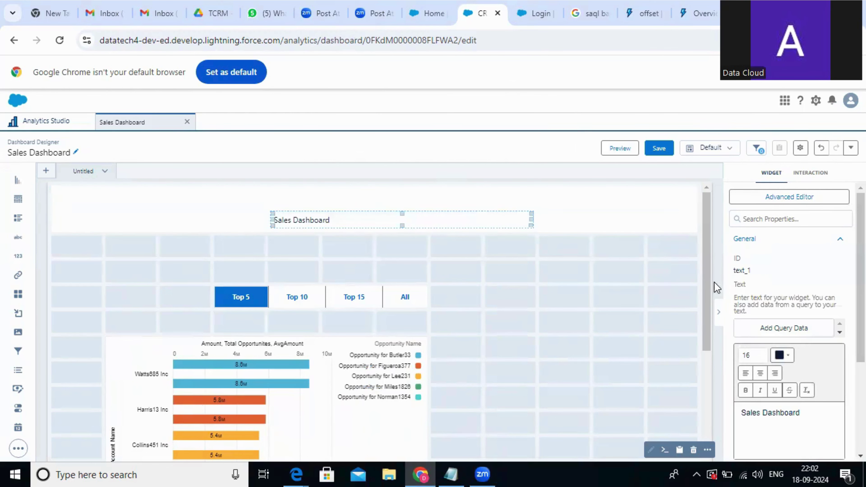
Step: Center the Sales Dashboard title text and move its widget up to the top of the header container
drag(838, 414, 740, 414)
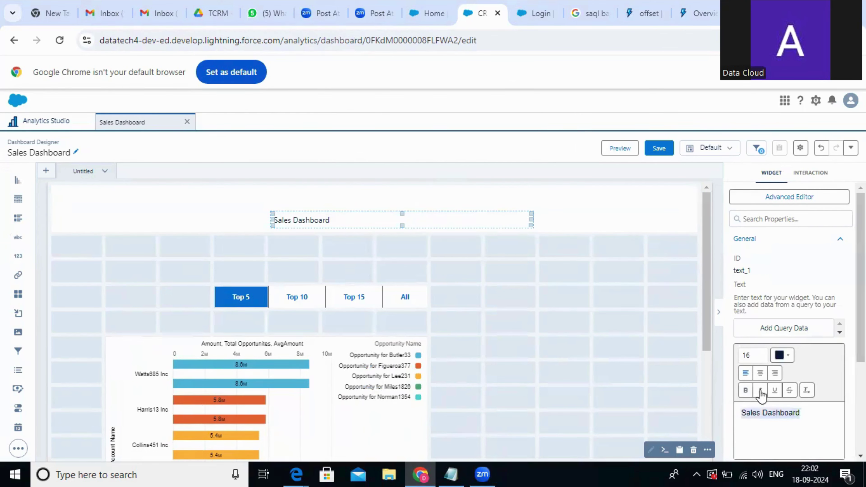
click(760, 373)
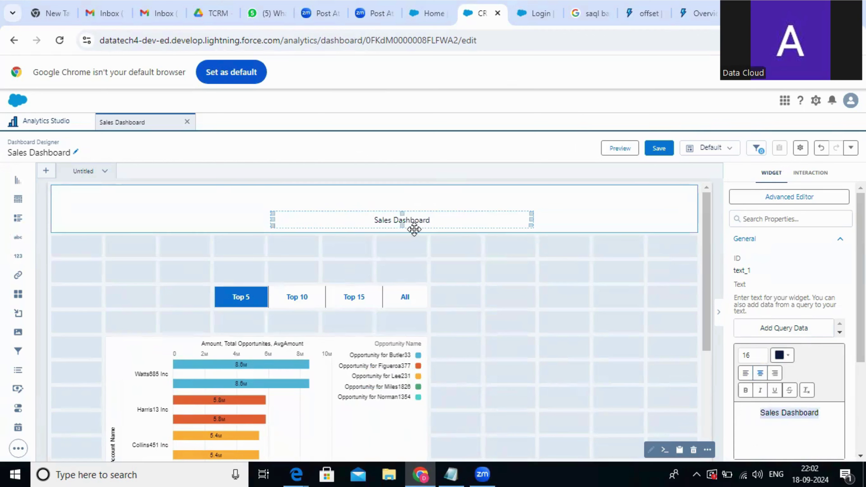
drag(411, 219, 423, 207)
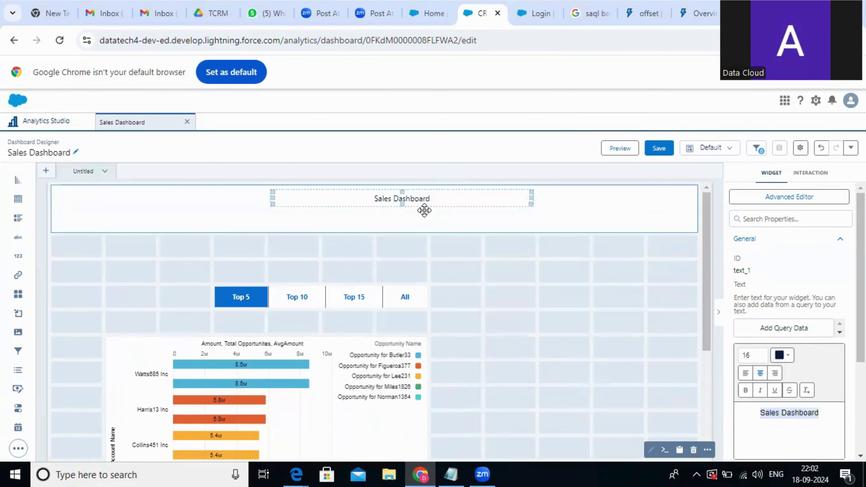
click(428, 213)
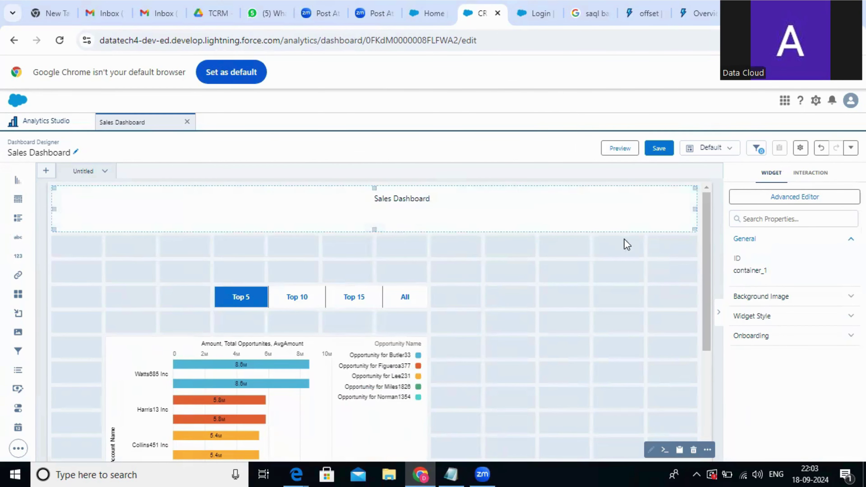
click(48, 173)
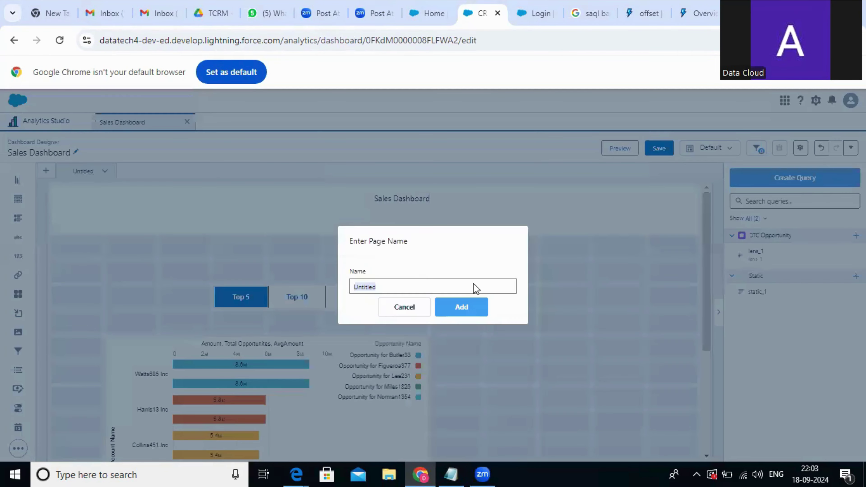
click(409, 308)
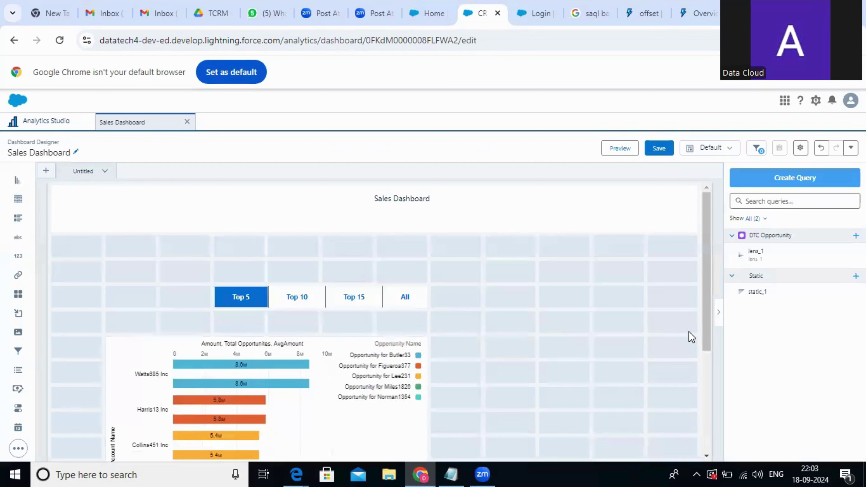
Step: Set the dashboard layout's grid background color to black
click(800, 148)
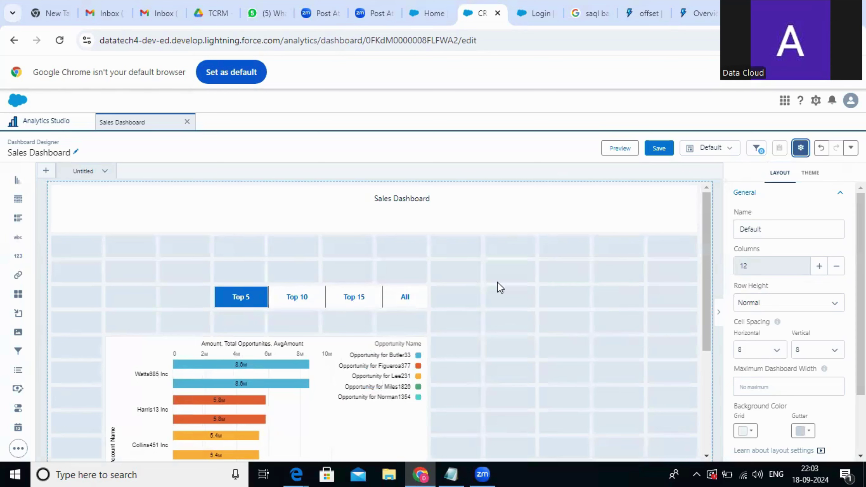
click(777, 357)
scroll(757, 379, down, 2)
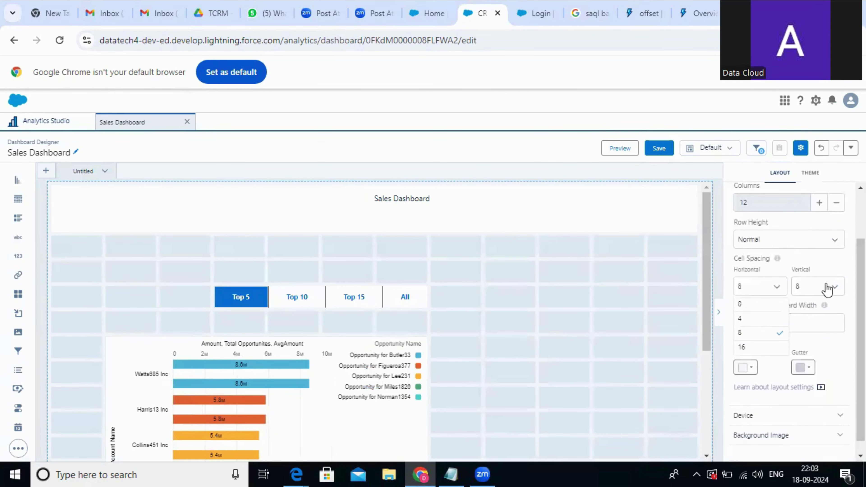
click(834, 288)
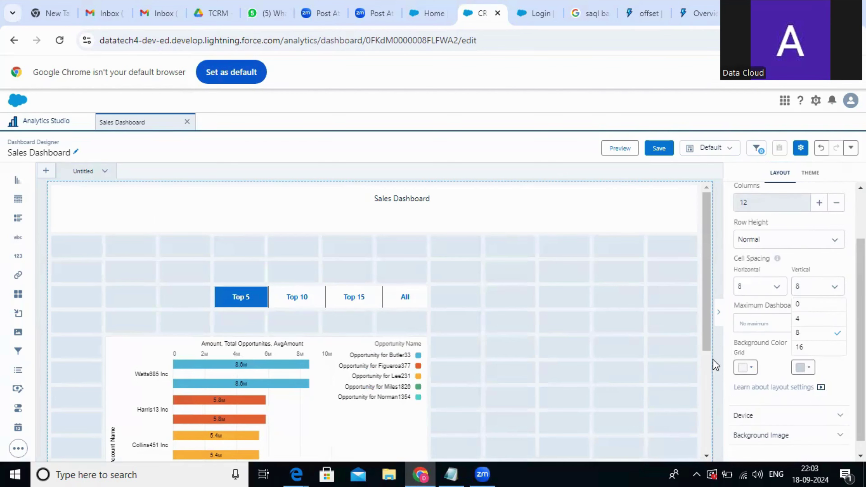
click(743, 368)
click(834, 264)
click(819, 347)
Step: Set the header container's background color to black
click(580, 213)
click(752, 316)
scroll(784, 341, down, 1)
click(745, 299)
click(834, 346)
click(819, 430)
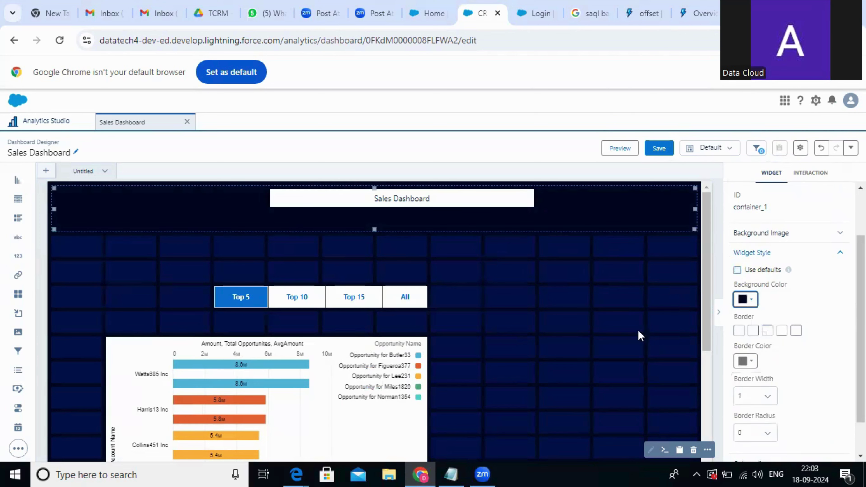
Step: Make the Sales Dashboard title text bold and white
click(508, 205)
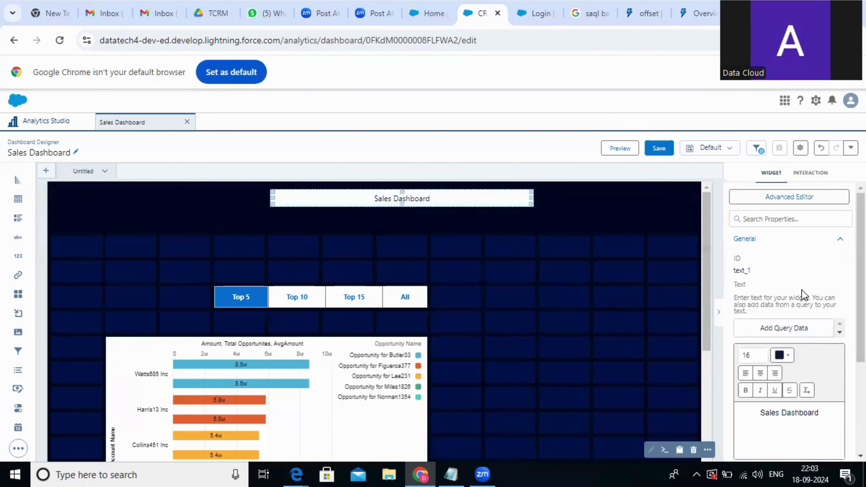
scroll(765, 385, down, 3)
drag(835, 287, 729, 275)
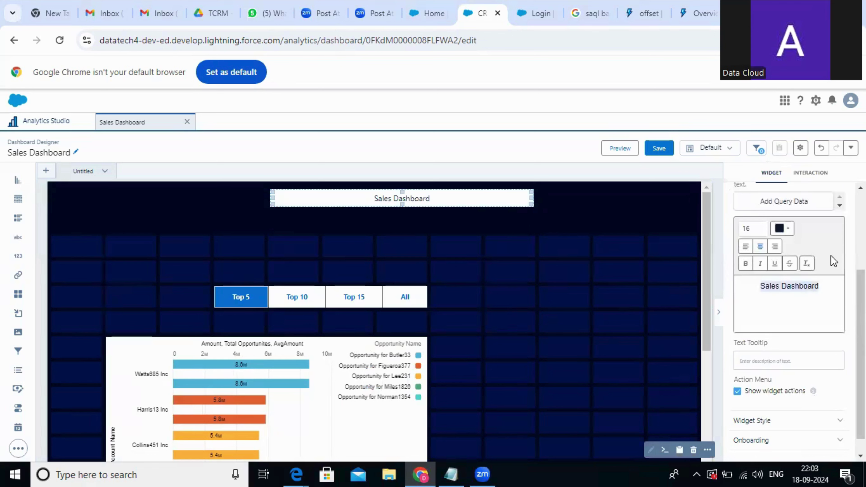
click(745, 263)
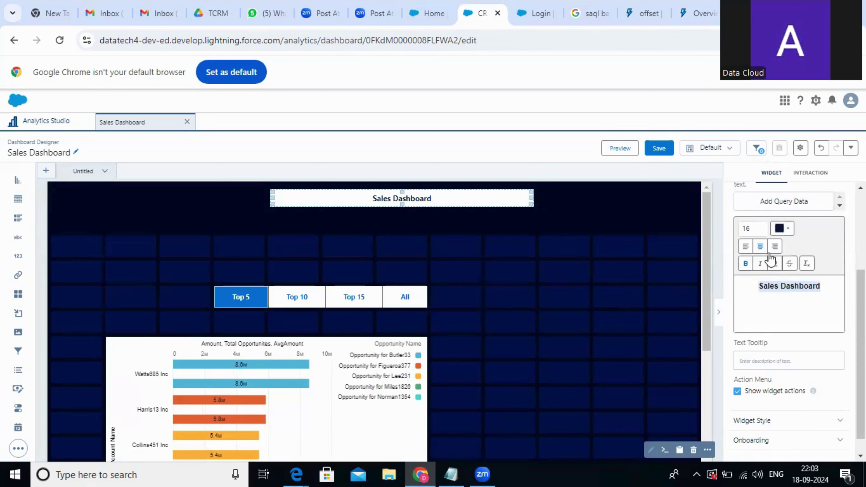
click(787, 232)
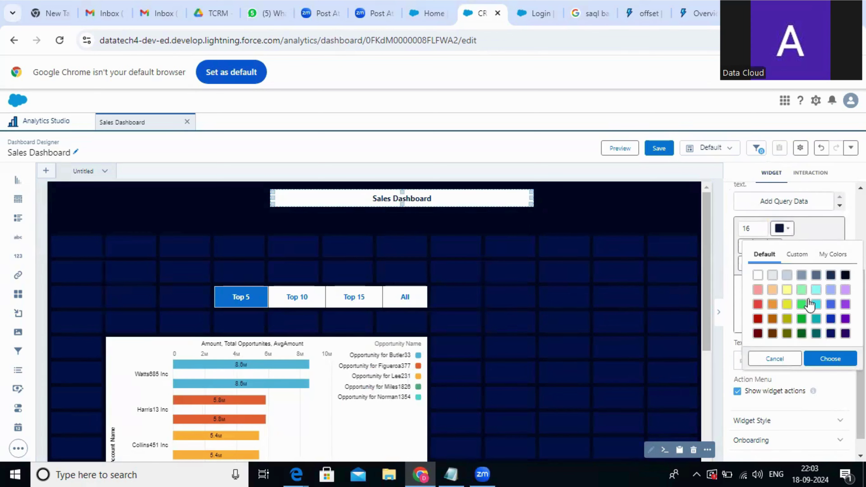
click(758, 276)
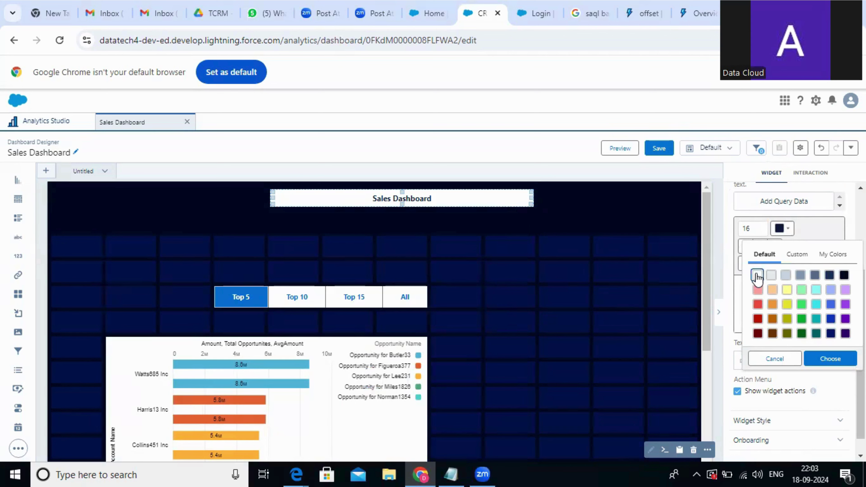
click(829, 359)
Step: Set the title text widget's background color to black in its widget style
scroll(749, 342, down, 1)
click(763, 401)
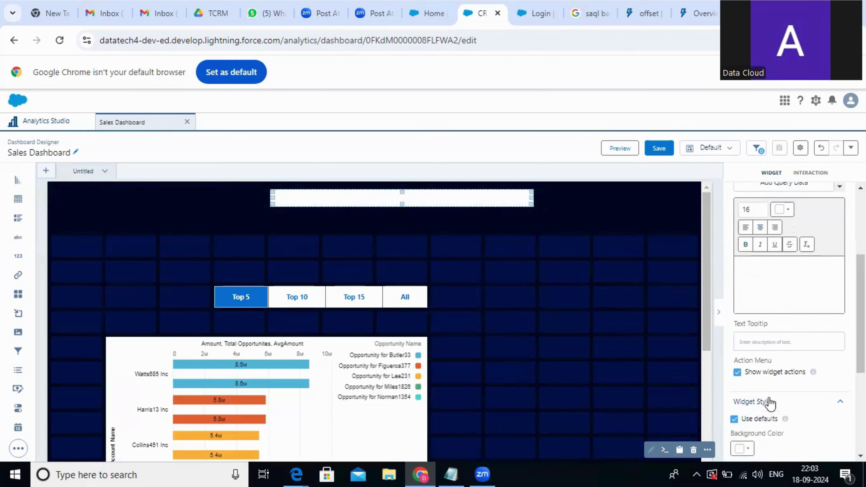
scroll(765, 375, down, 5)
click(740, 260)
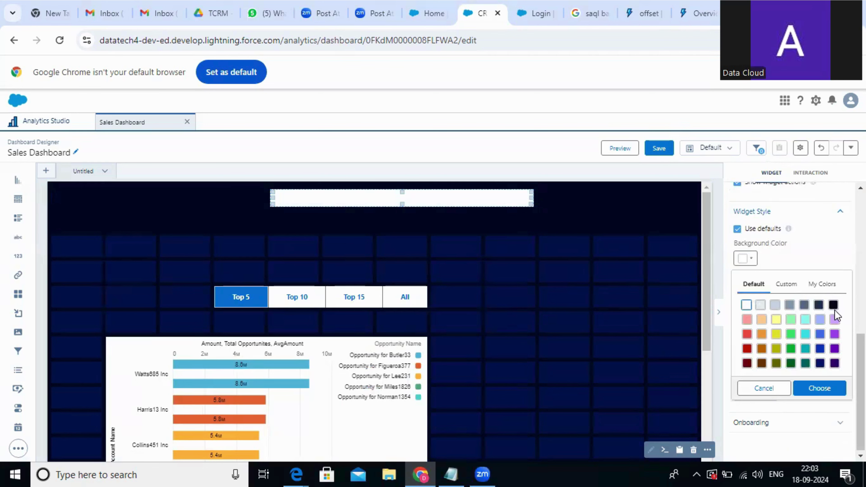
click(832, 305)
click(819, 388)
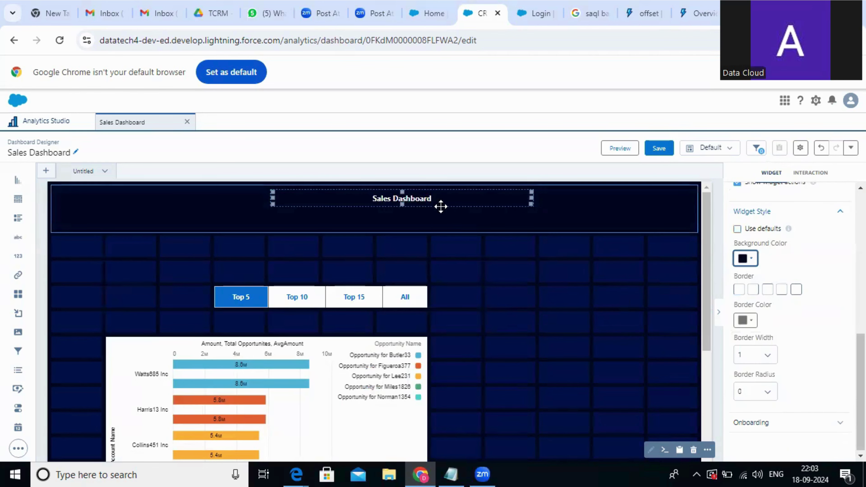
click(427, 240)
click(384, 237)
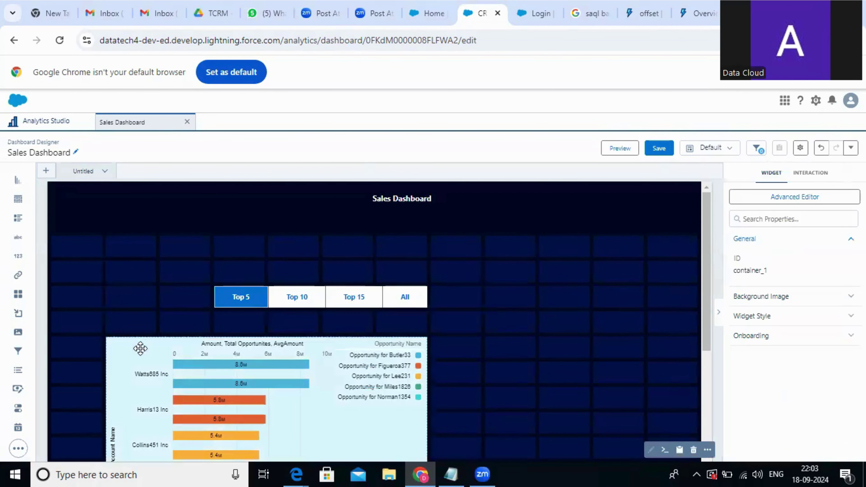
Step: Move the bar chart and the Top 5/10/15/All toggle to the canvas's left edge, with the chart directly below the toggle
drag(140, 349, 126, 334)
drag(295, 302, 163, 294)
drag(381, 300, 238, 306)
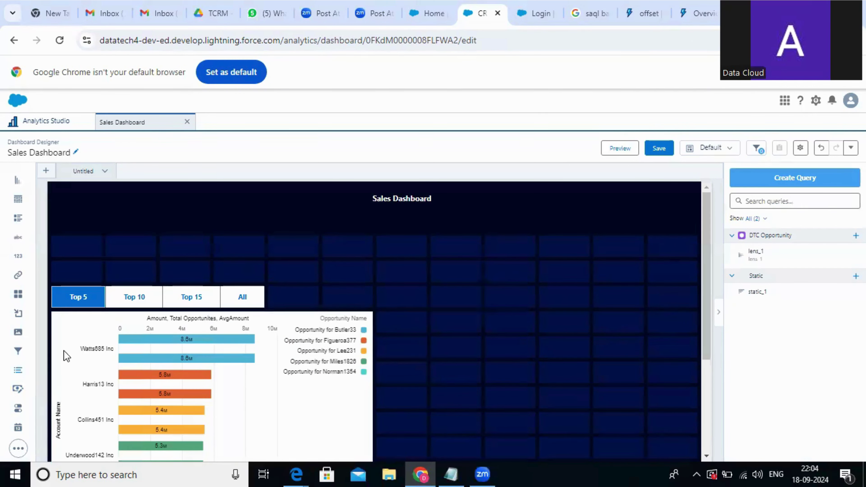
Step: Align the Top 5/10/15/All toggle with the chart's right edge and narrow it to three columns
click(294, 330)
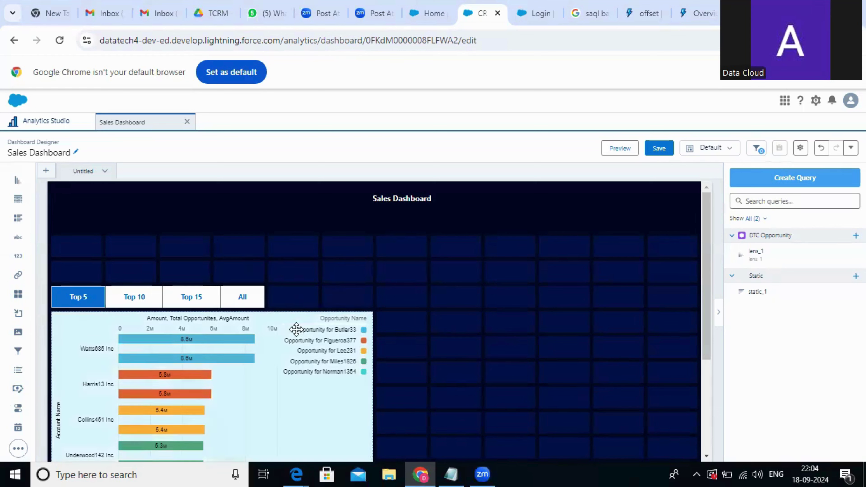
scroll(819, 332, down, 5)
scroll(769, 273, up, 3)
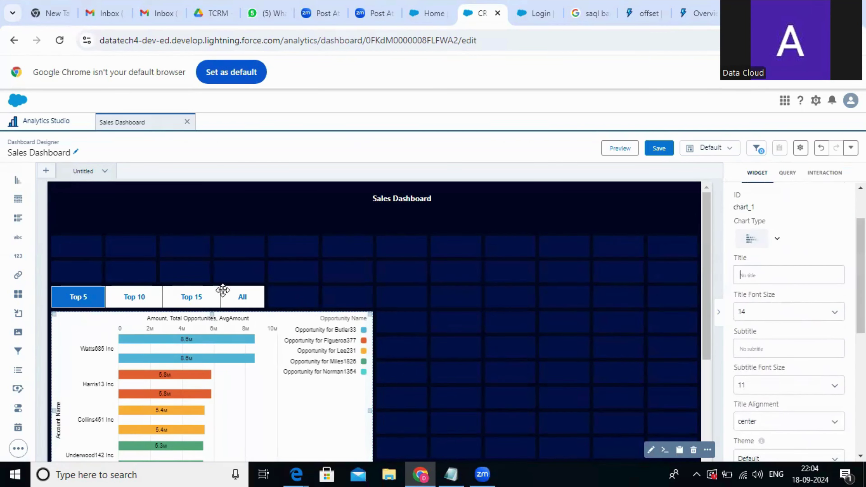
drag(171, 302, 238, 293)
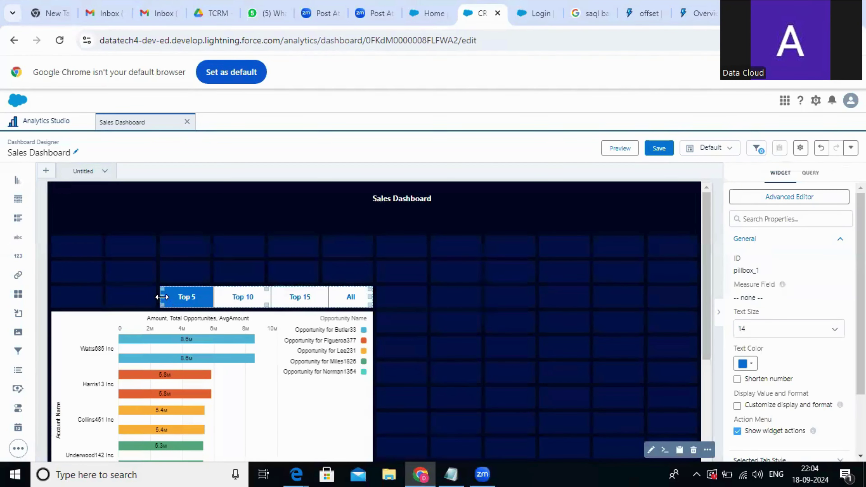
drag(162, 296, 214, 297)
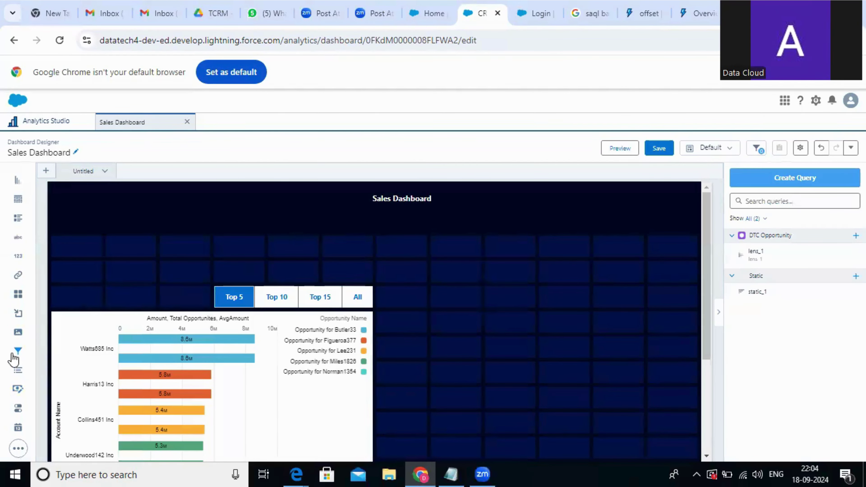
Step: Add a text widget in the row above the toggle and stretch it to the chart's full width
click(18, 448)
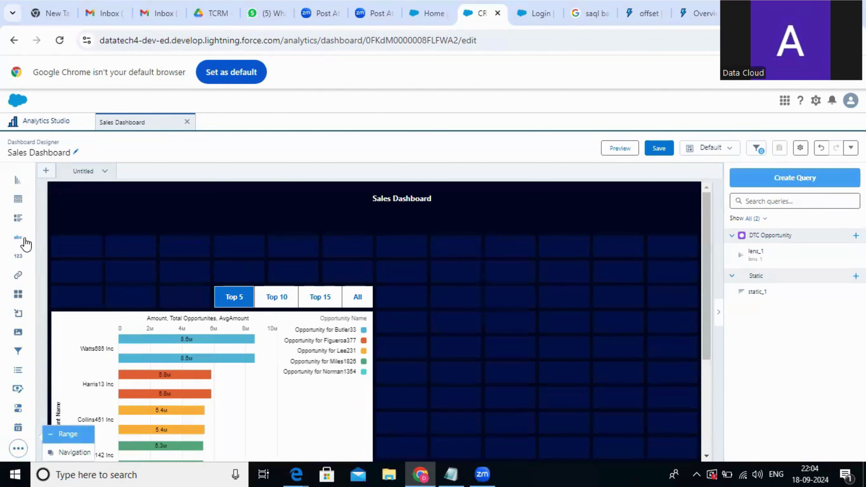
drag(26, 243, 96, 283)
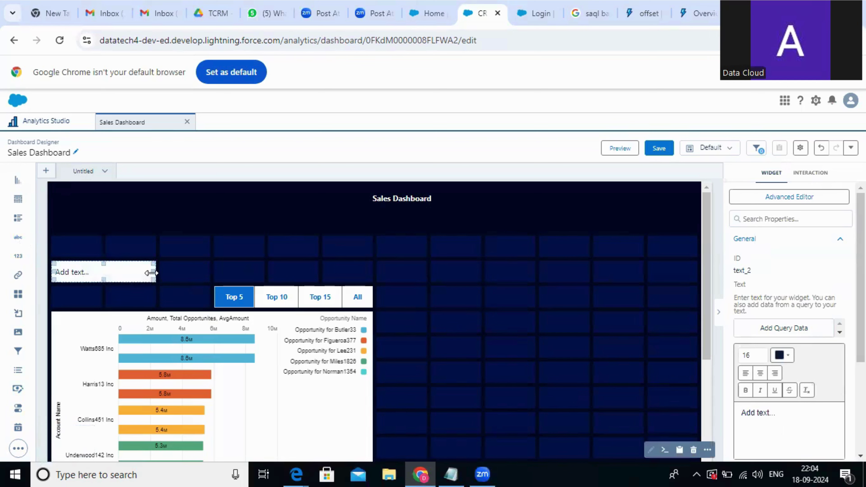
drag(151, 272, 338, 284)
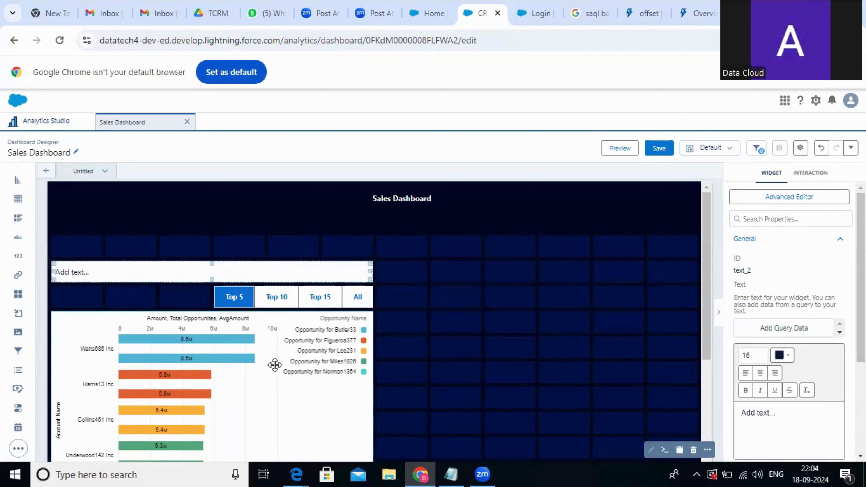
Step: Replace the new text widget's placeholder text with "Opportunities By Amount" and correct the misspelled first word
drag(772, 414, 652, 415)
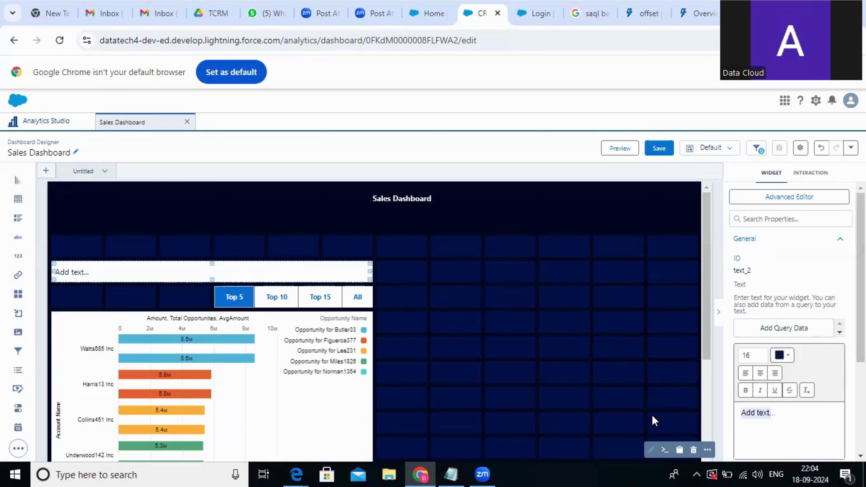
key(BackSpace)
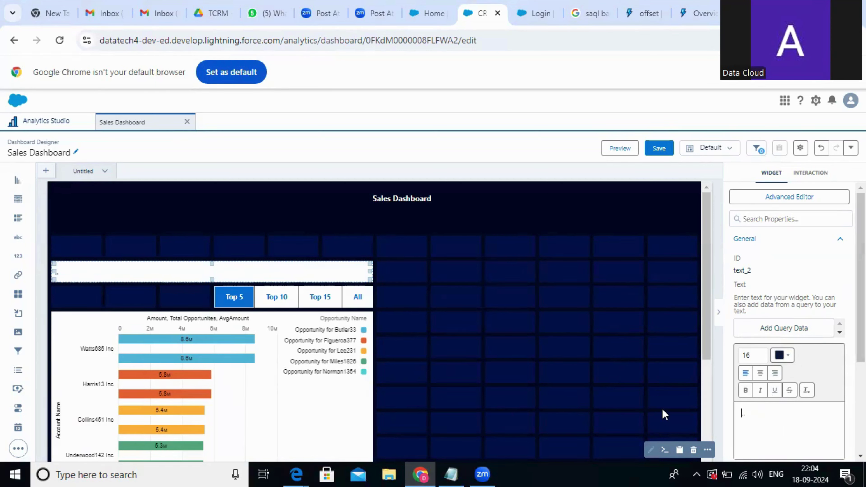
text(Opportuni)
key(BackSpace)
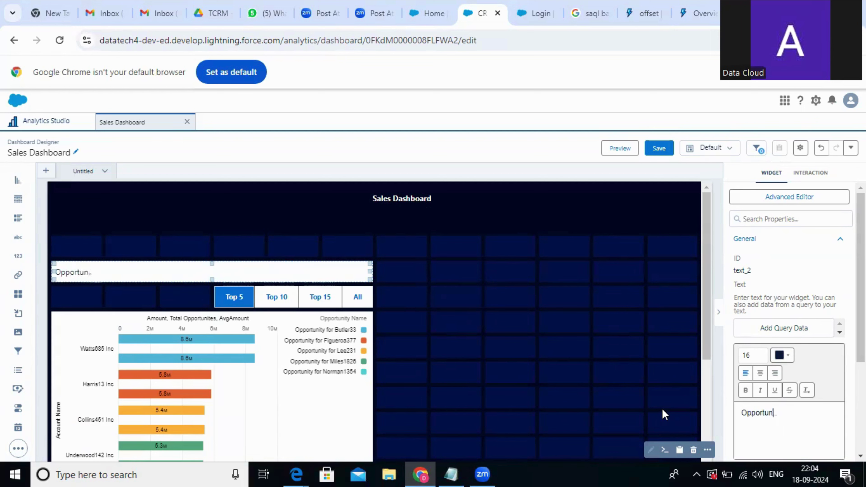
text(iteis b)
key(BackSpace)
key(BackSpace)
key(BackSpace)
key(BackSpace)
key(BackSpace)
key(BackSpace)
key(BackSpace)
key(BackSpace)
text(i)
key(BackSpace)
text(nites b)
key(BackSpace)
text(By Am)
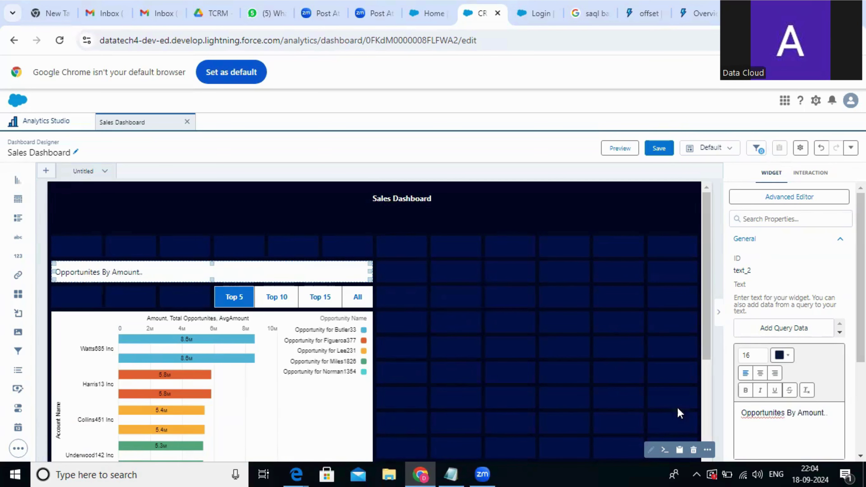
text(ount)
right_click(771, 414)
click(632, 121)
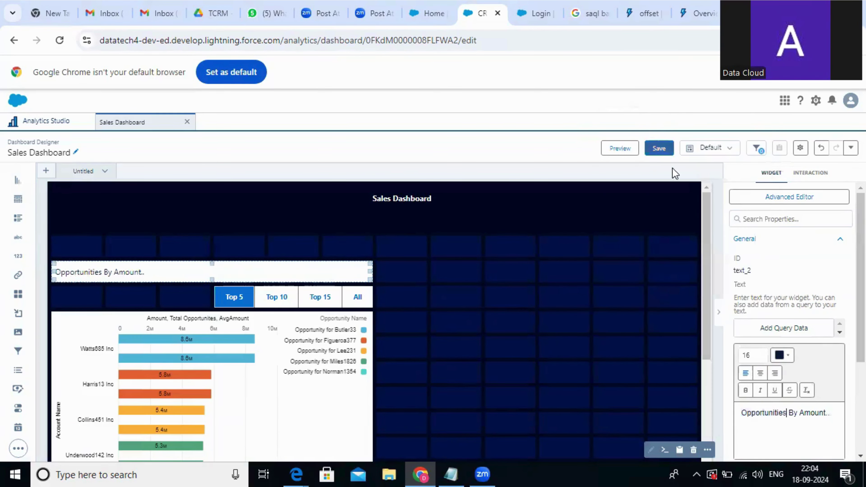
Step: Make the "Opportunities By Amount" heading bold and set its widget background color to black
triple_click(832, 413)
click(746, 390)
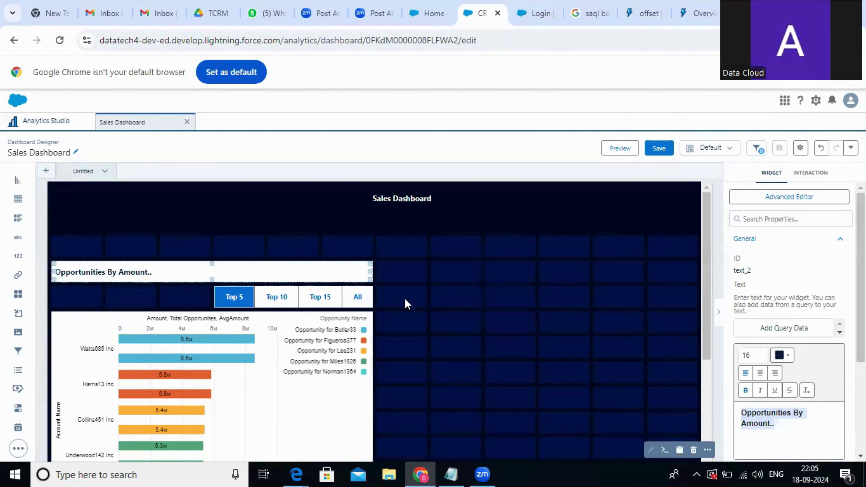
scroll(818, 436, down, 10)
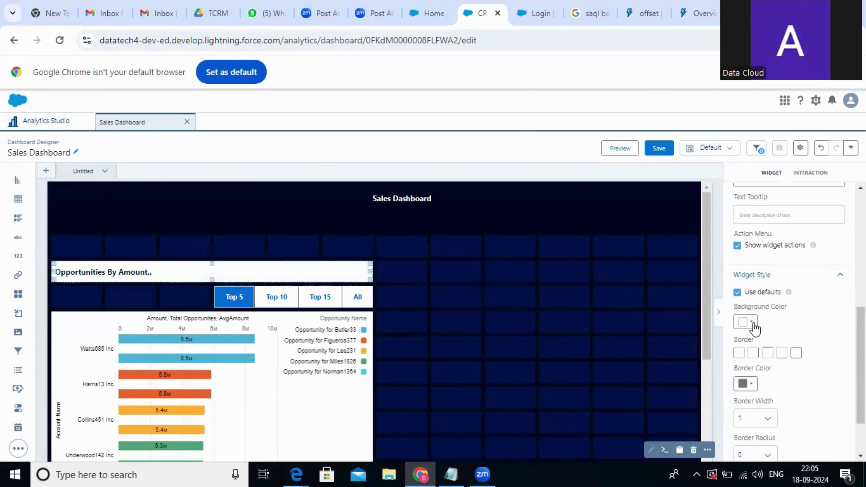
click(746, 323)
click(835, 224)
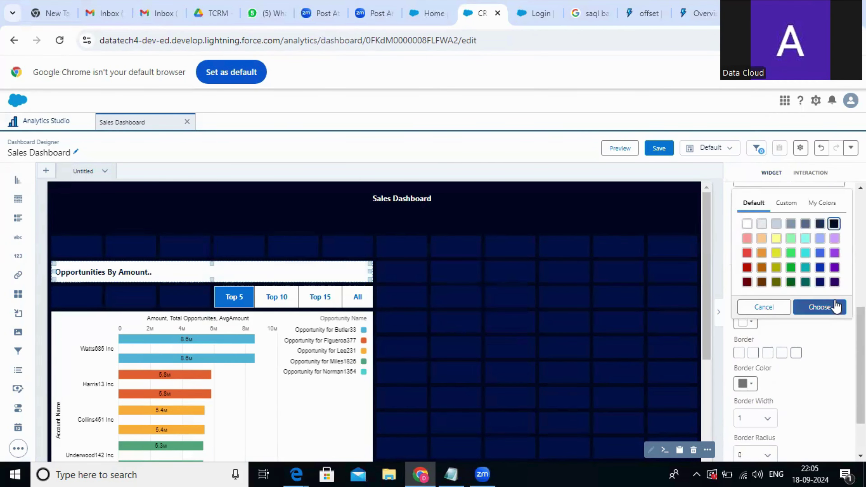
click(832, 306)
Step: Set the font color of the "Opportunities By Amount" heading text to white
scroll(760, 306, up, 4)
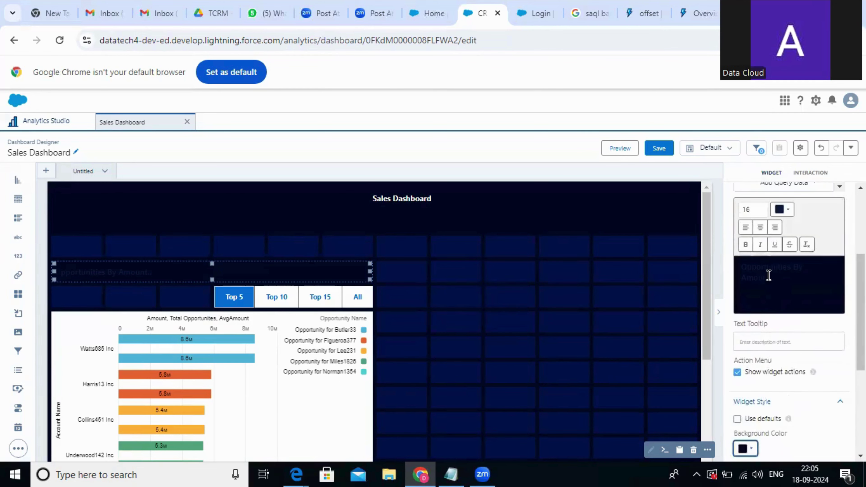
triple_click(782, 282)
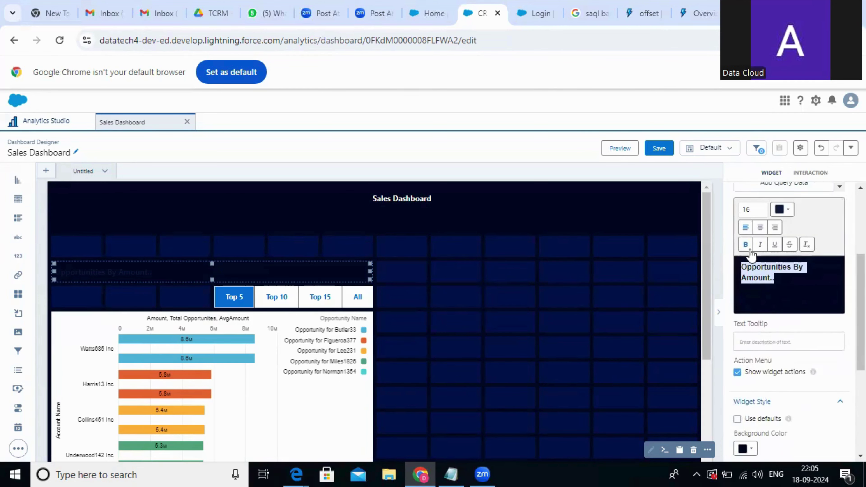
click(780, 210)
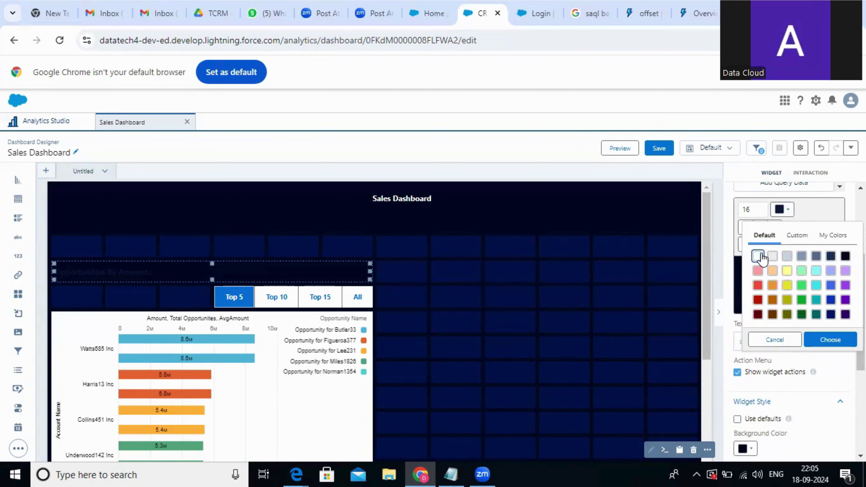
click(815, 339)
click(438, 357)
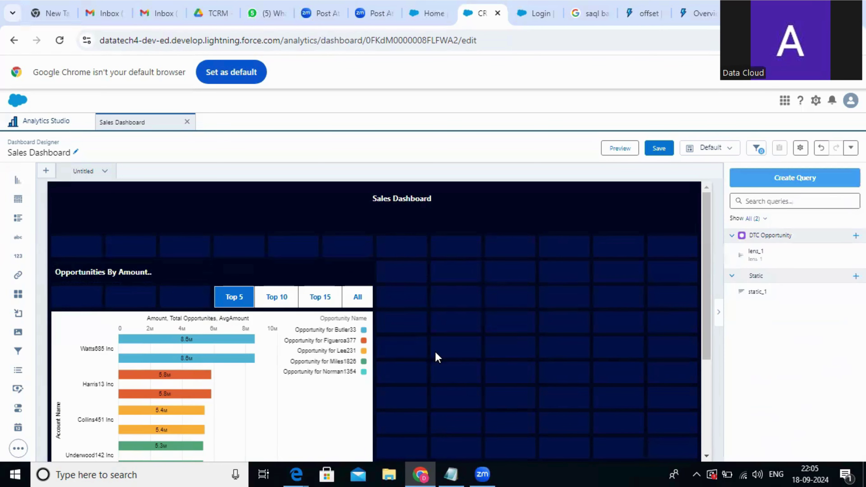
Step: Add a bottom border to the "Opportunities By Amount" text widget in its widget style
click(344, 269)
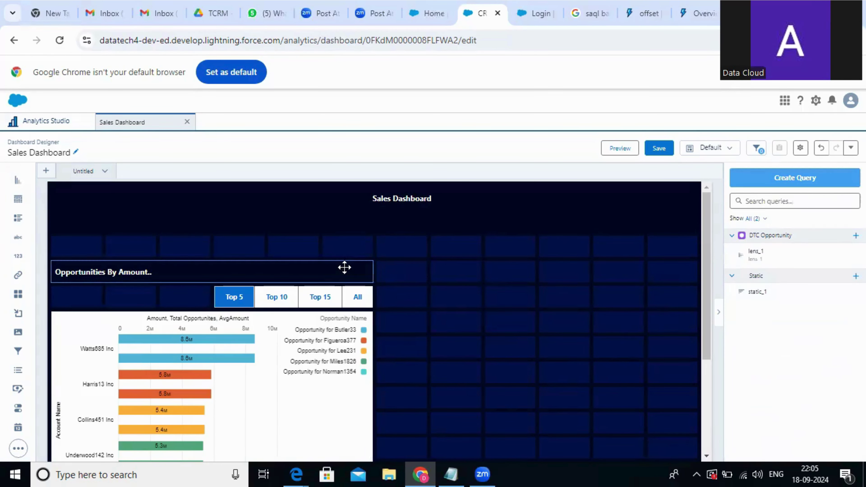
scroll(830, 422, down, 4)
click(784, 400)
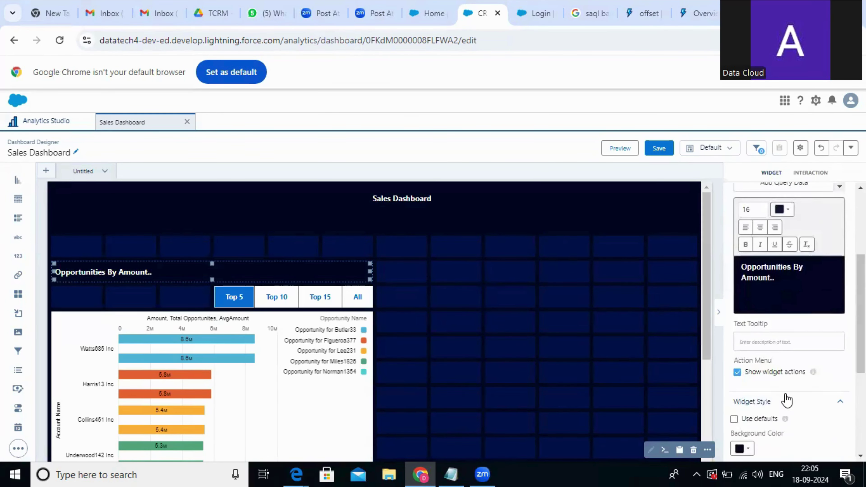
scroll(785, 401, down, 3)
click(782, 355)
click(512, 359)
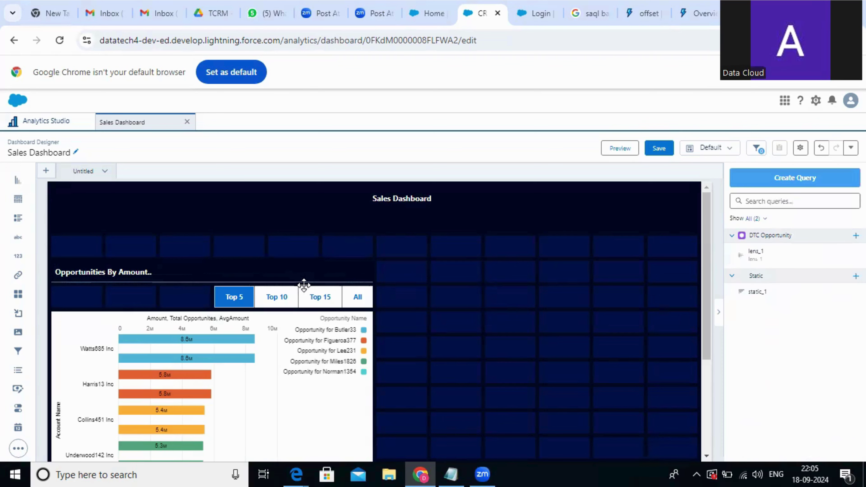
Step: Add a chart widget beside the bar chart, widen it to the canvas's right edge and match the bar chart's height
click(240, 351)
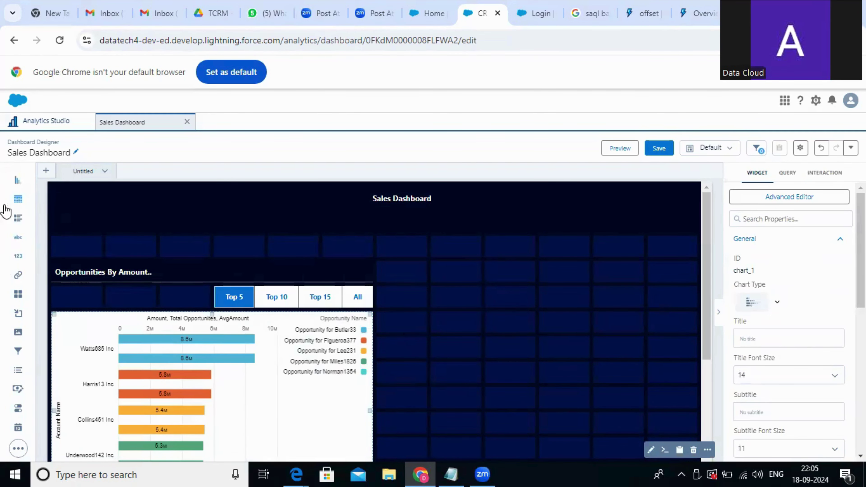
drag(18, 199, 450, 354)
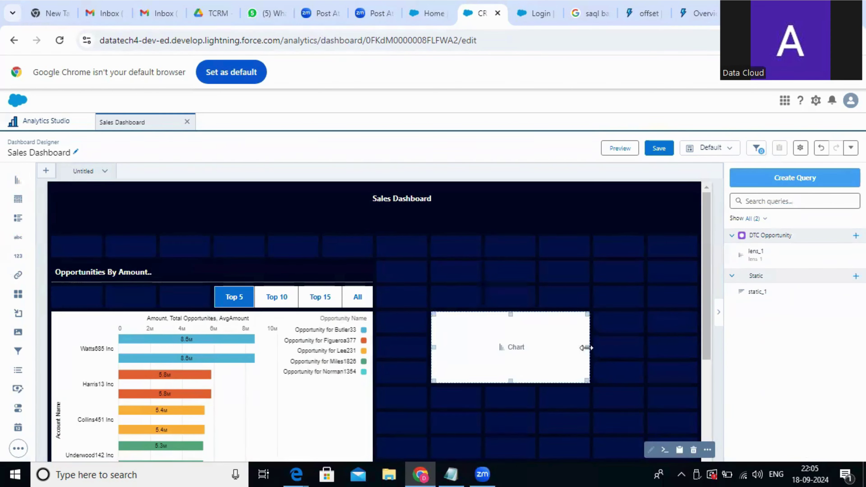
drag(586, 348, 671, 358)
scroll(565, 338, down, 2)
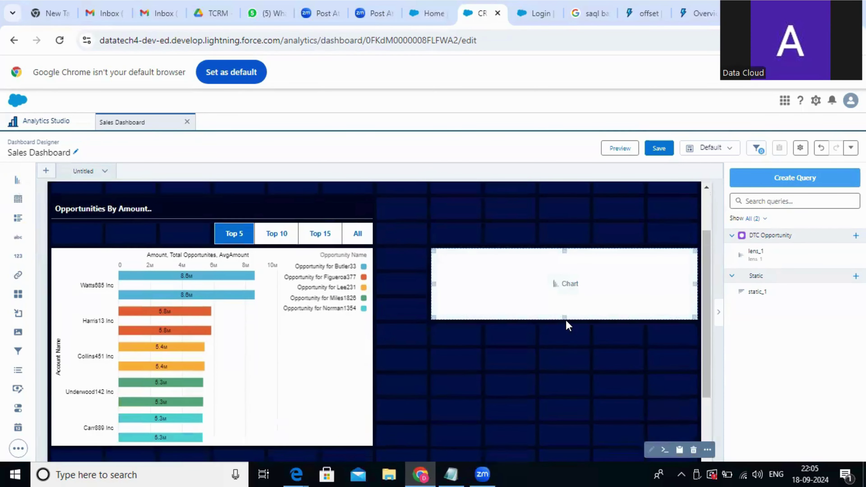
drag(565, 322, 552, 430)
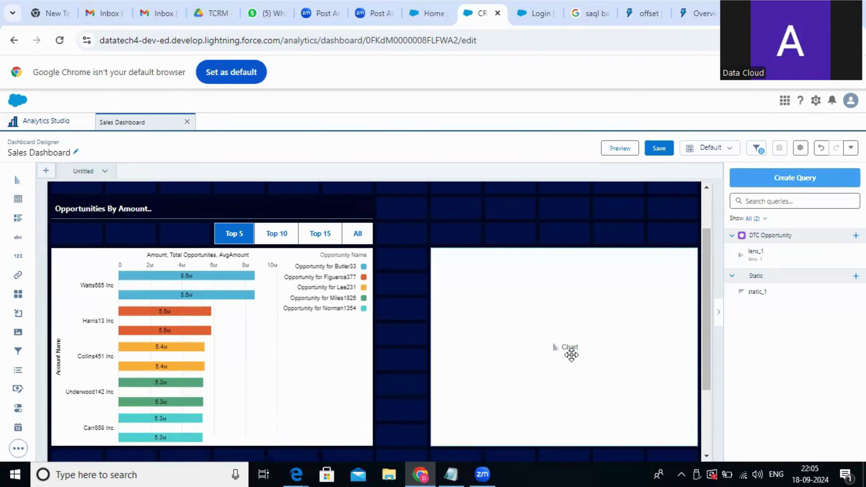
Step: Open the query editor for the new chart on the DTC Opportunity dataset and set the bar length to Sum of Amount
click(570, 355)
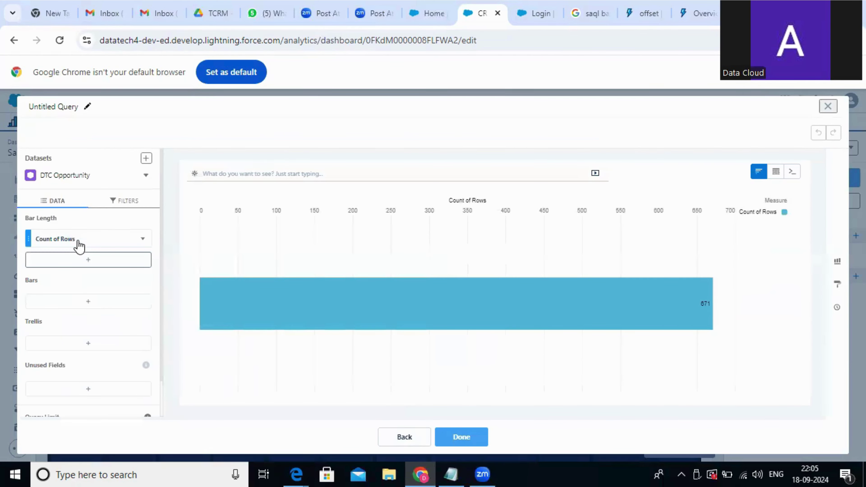
click(90, 260)
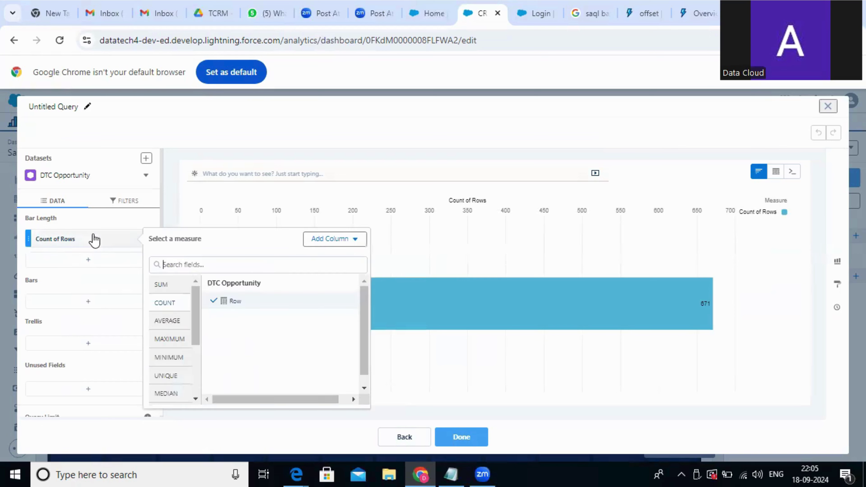
click(171, 287)
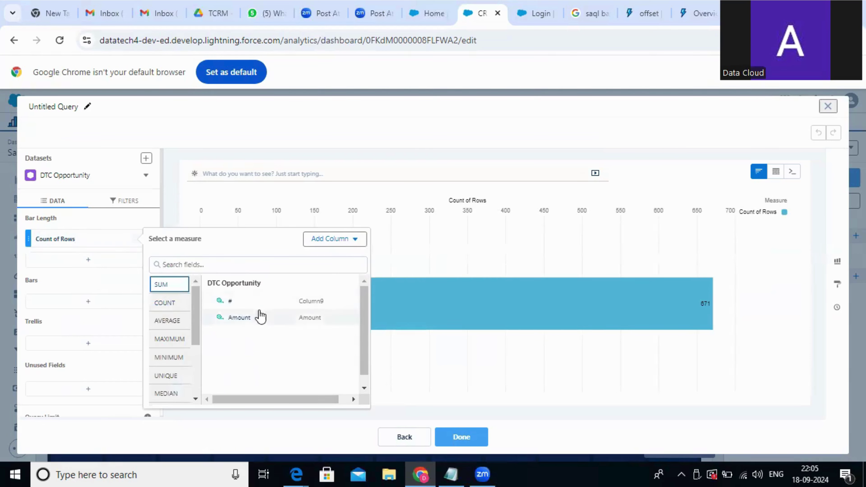
click(262, 322)
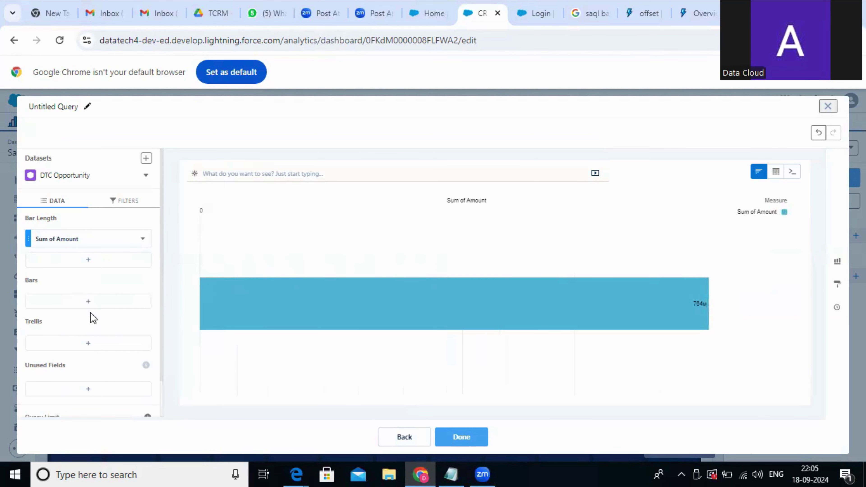
Step: Add Count of Rows as a second bar length measure and group the bars by Account Type
click(81, 268)
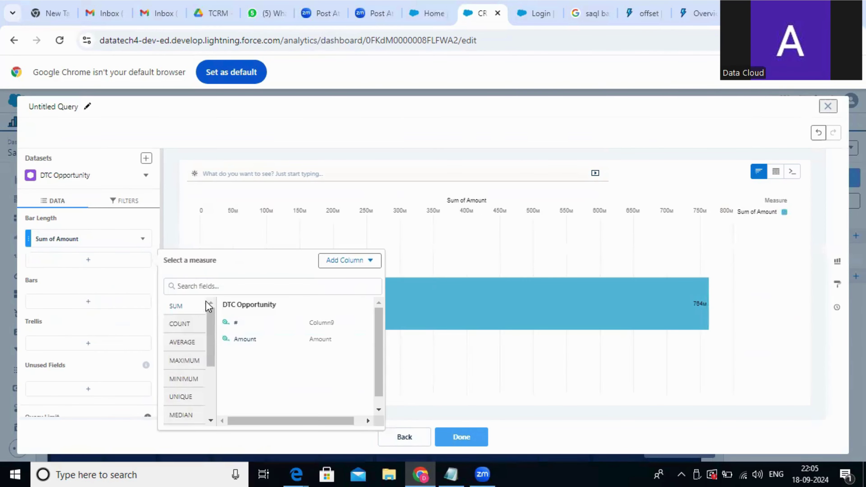
click(193, 325)
click(264, 326)
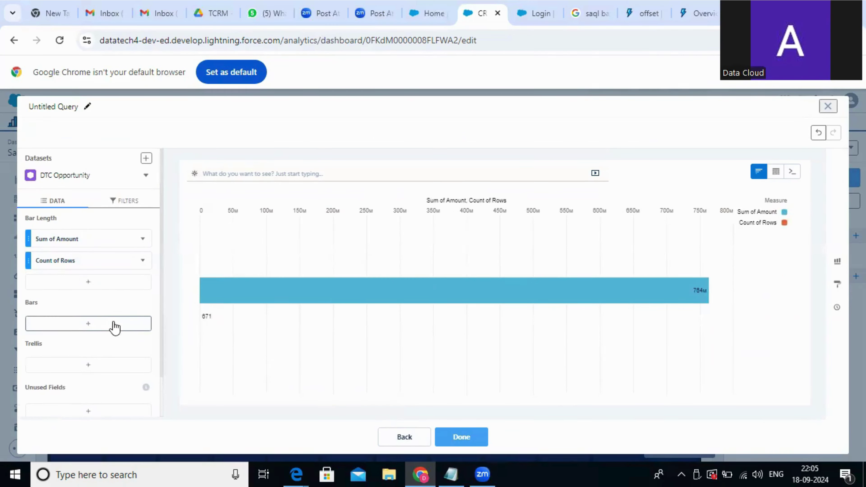
click(97, 324)
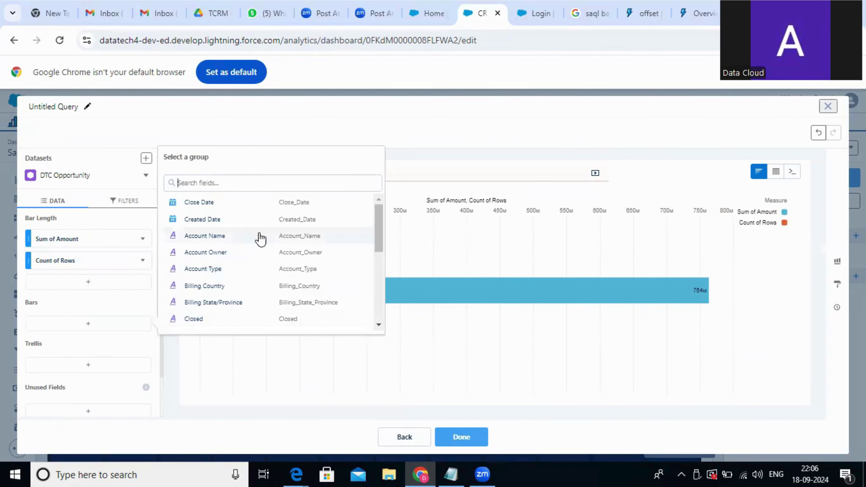
click(219, 270)
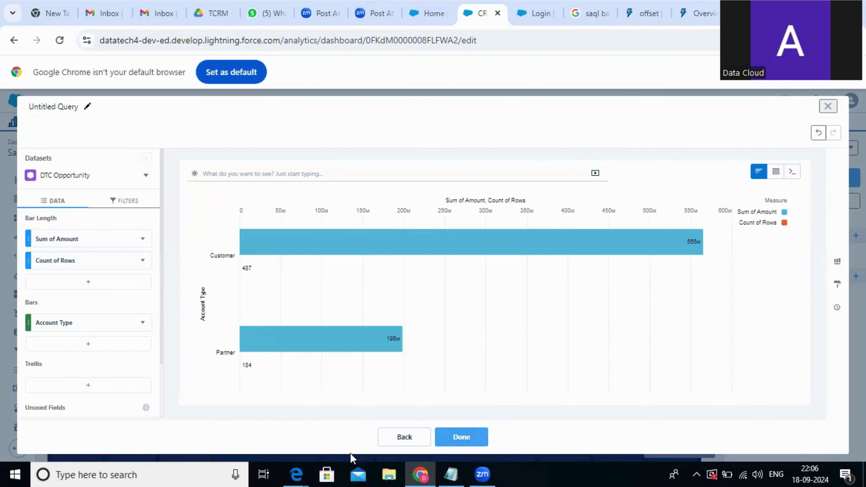
Step: Open a blank Notepad window, write "Amount" in it and move it clear of the query's chart
click(195, 473)
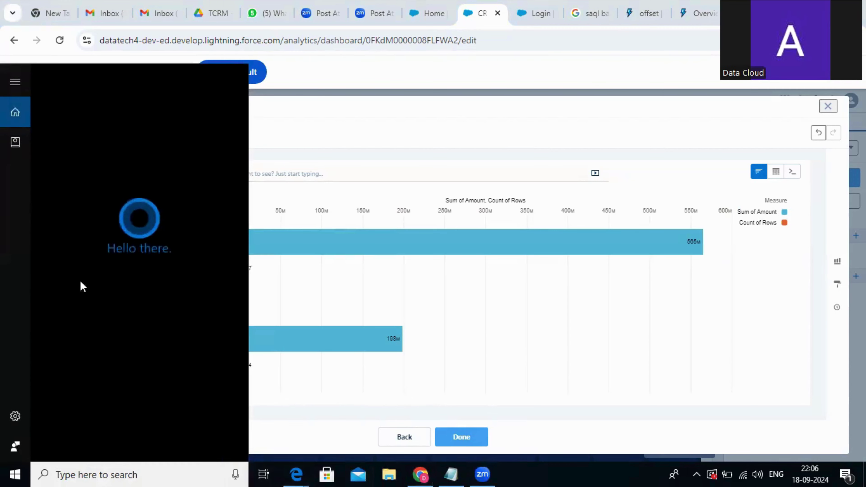
text(no)
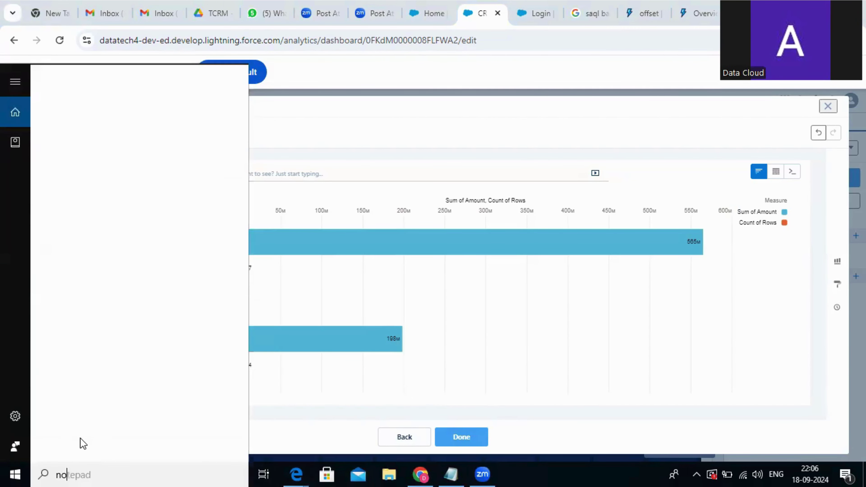
text(te)
click(98, 130)
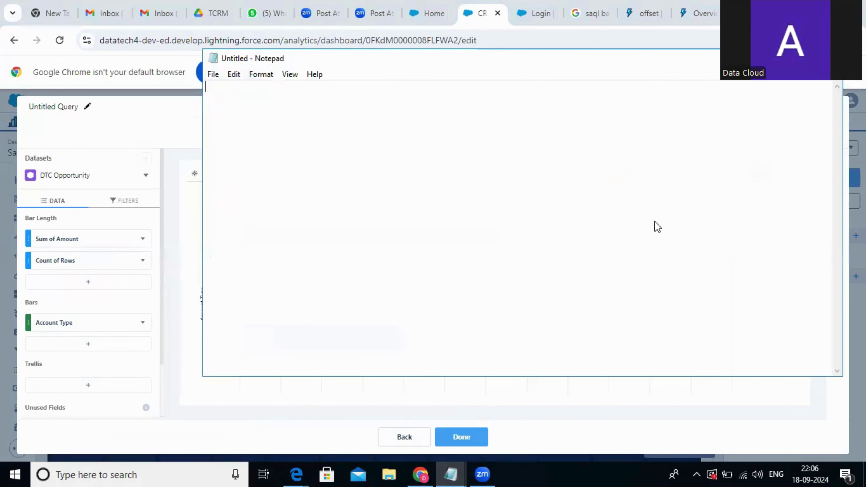
drag(394, 64, 654, 221)
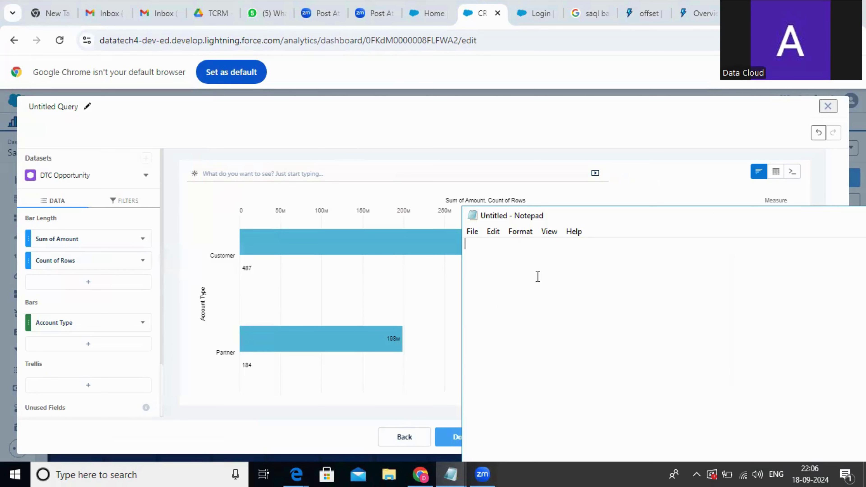
text(Amount)
drag(697, 225, 736, 302)
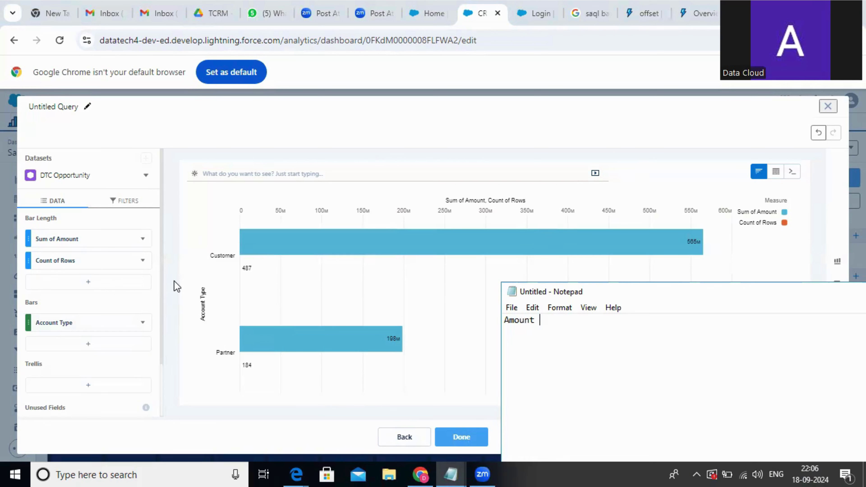
Step: Return to the chart query, add Account Name as a second bar grouping and switch to the query code view
click(67, 344)
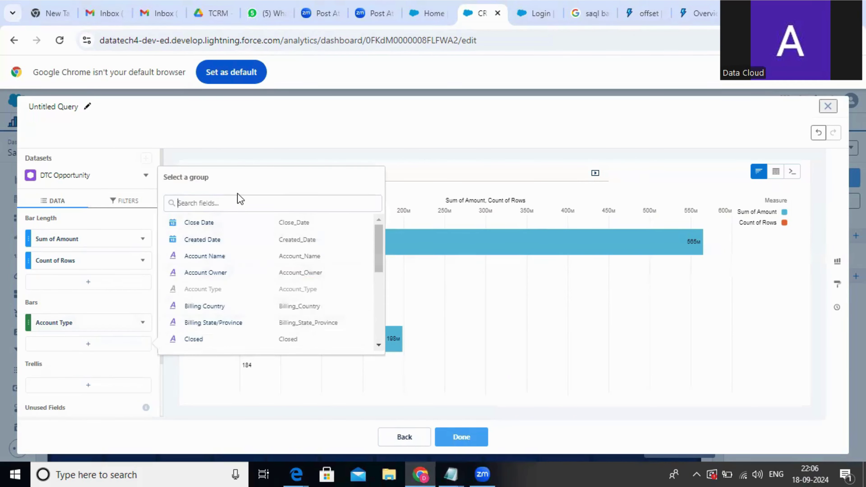
click(219, 255)
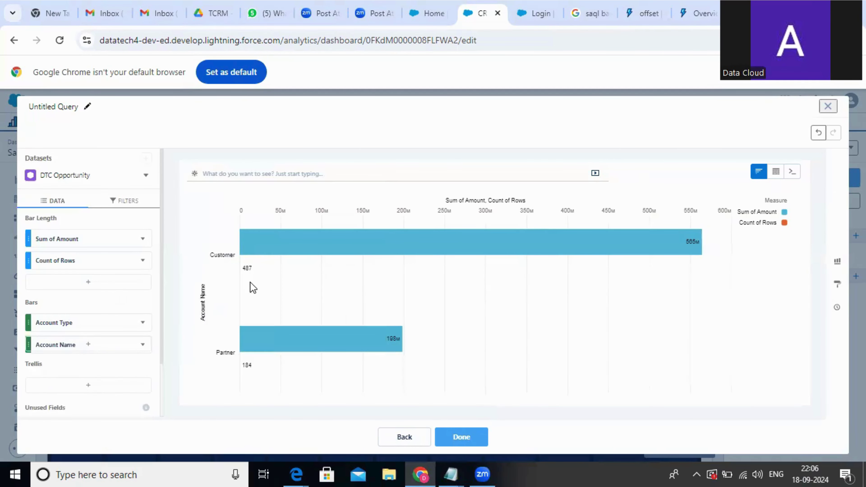
click(792, 172)
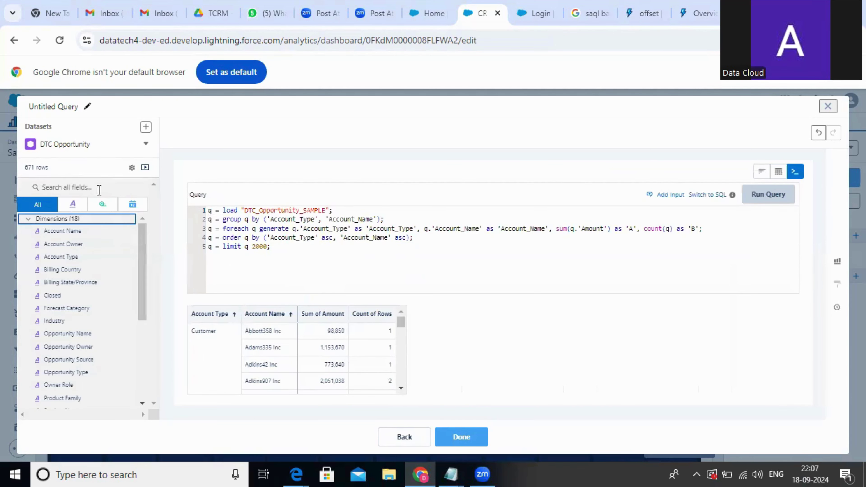
Step: Insert the coalesce function before the Account_Type field in the query's foreach line
click(364, 265)
scroll(278, 336, down, 3)
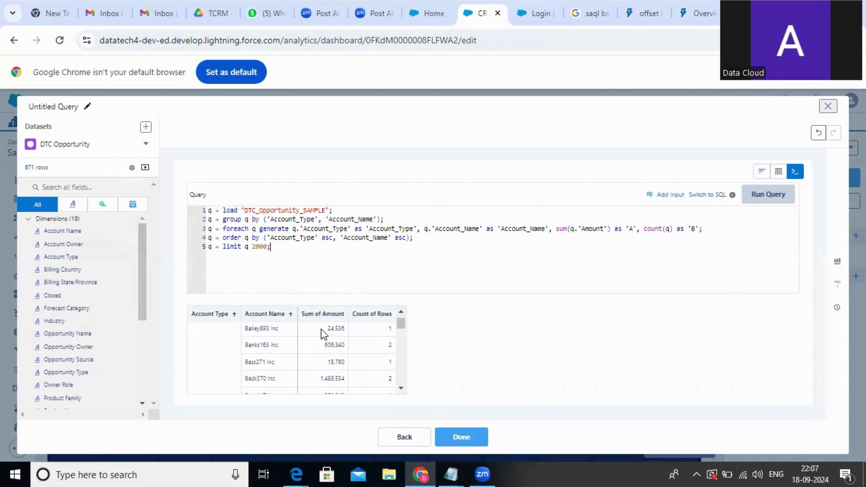
drag(403, 318, 402, 245)
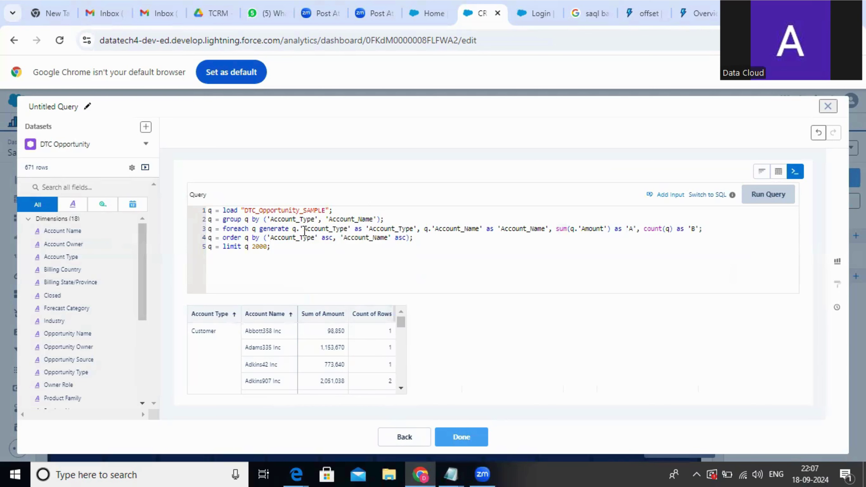
click(292, 228)
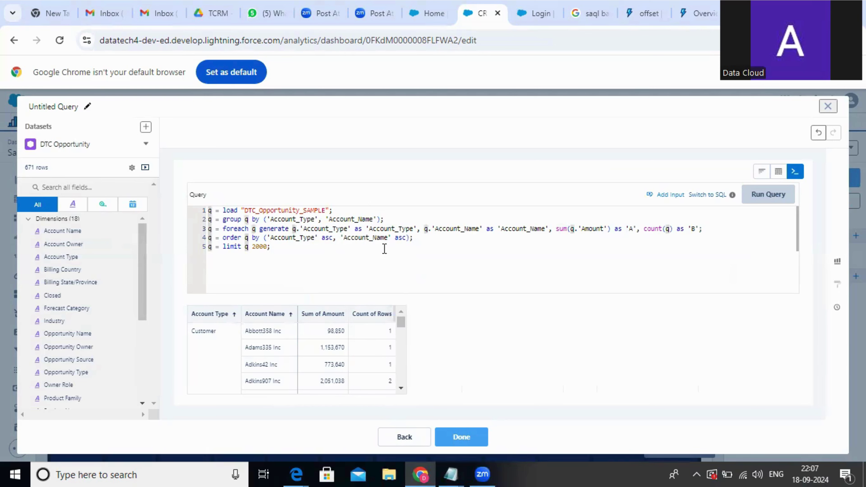
click(297, 271)
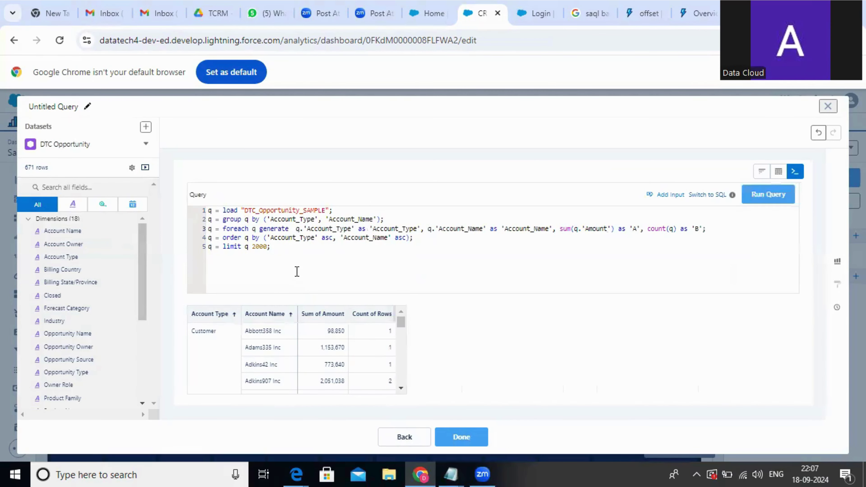
click(297, 230)
text(c)
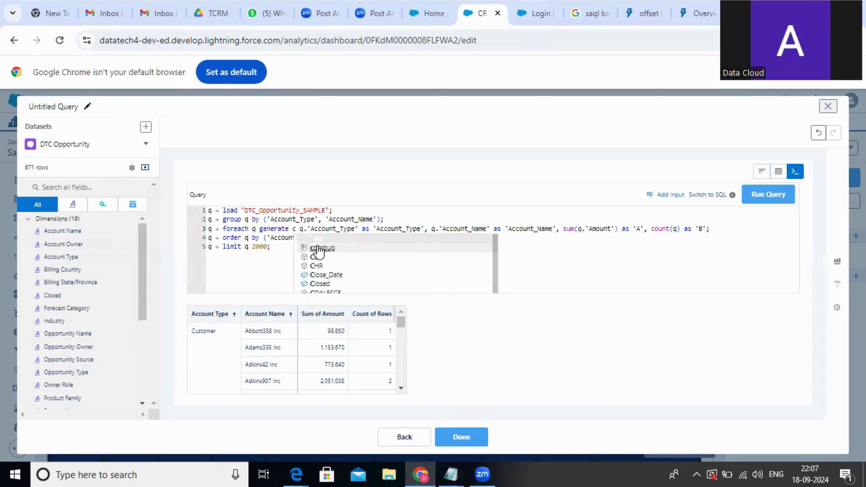
text(ol)
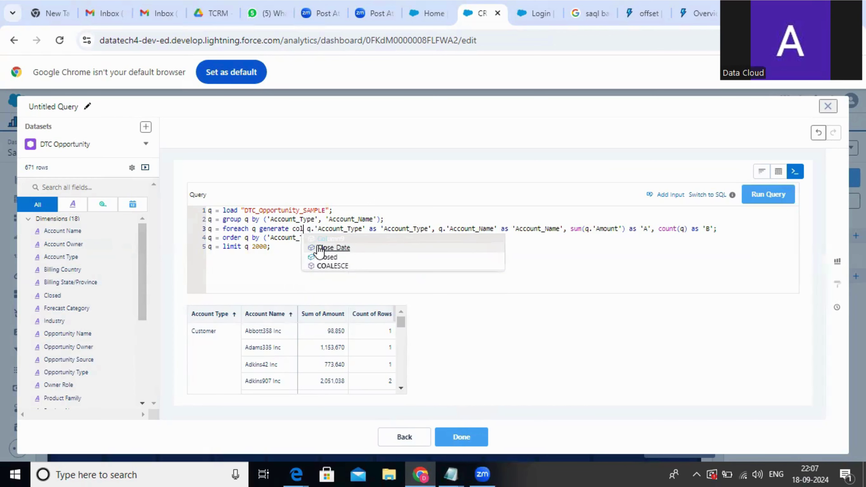
click(329, 266)
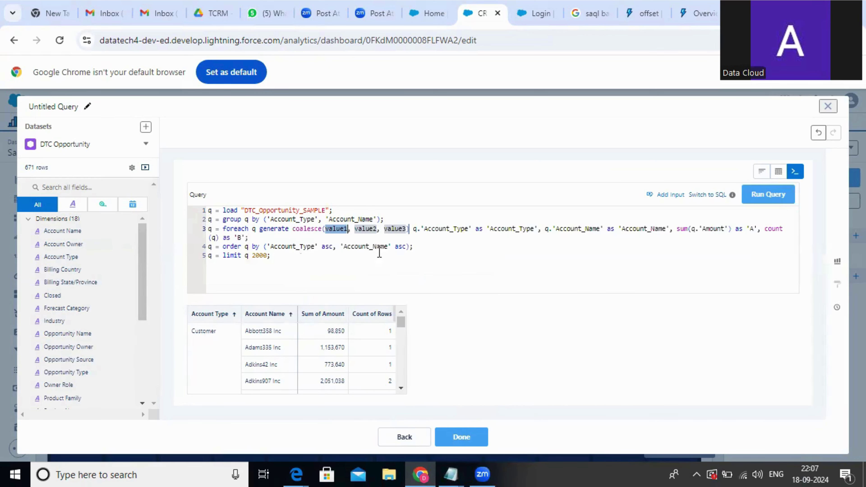
Step: Replace the coalesce placeholders with q.'Account_Type' and the fallback text "Abott", and close the parenthesis
drag(411, 229, 326, 224)
key(BackSpace)
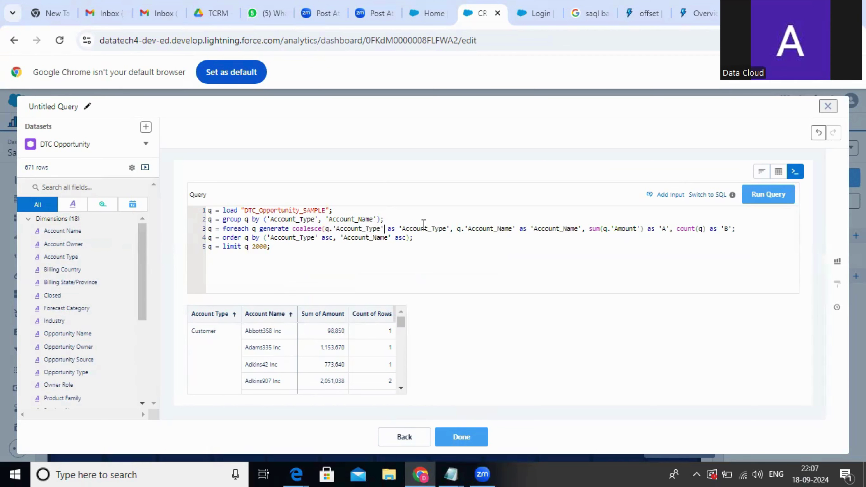
text(,)
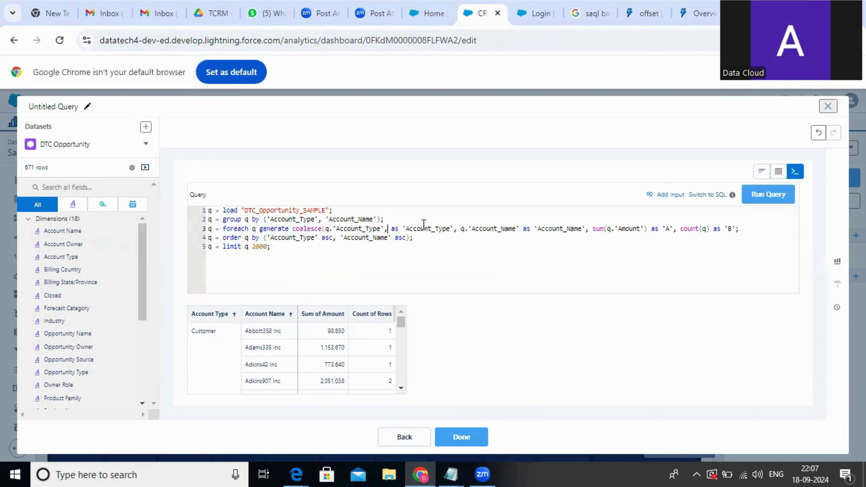
text(")
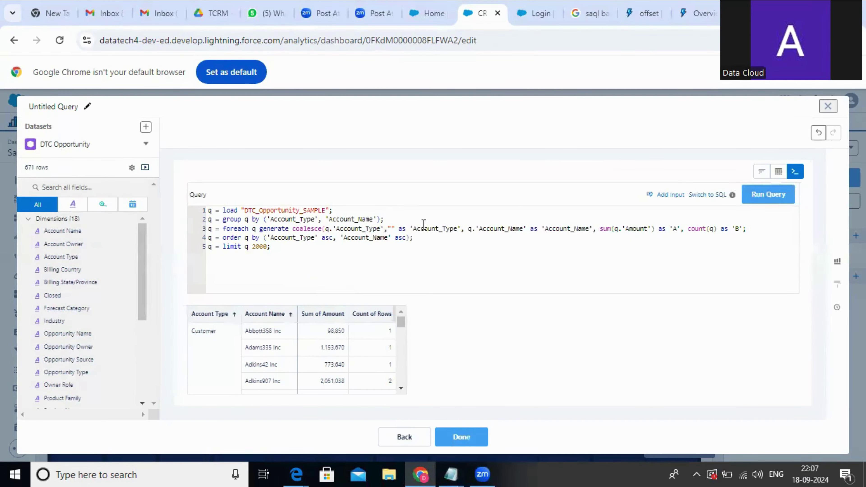
text(A)
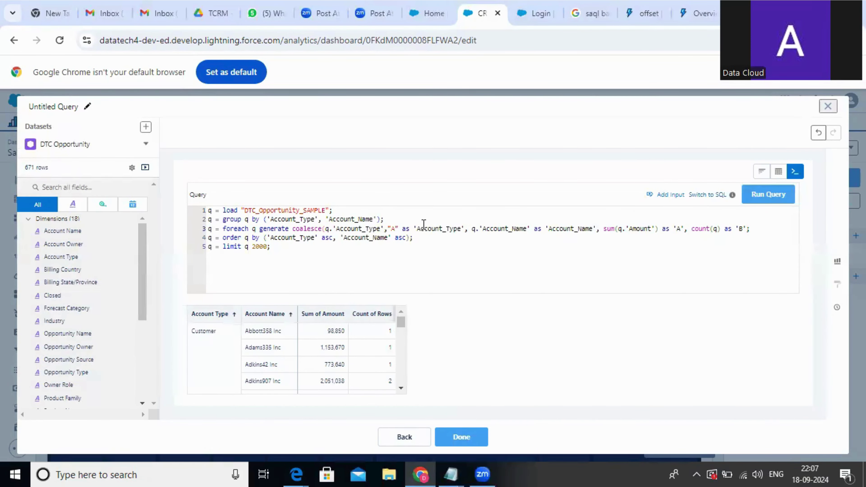
text(bctt)
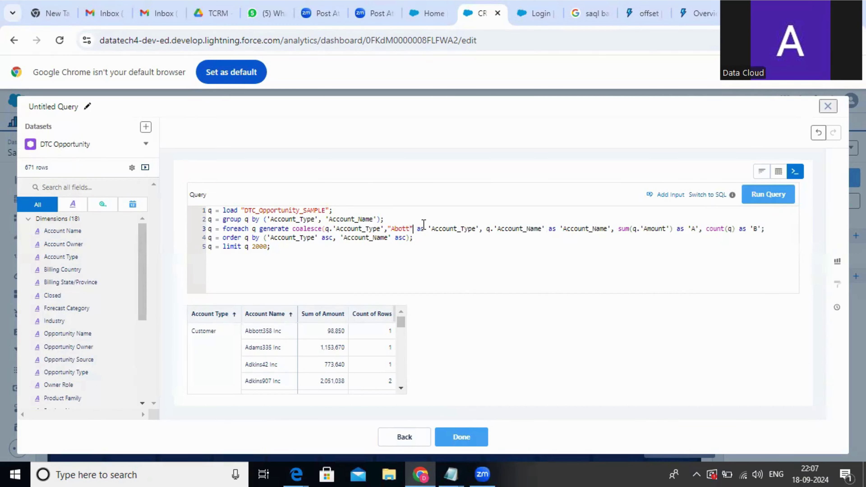
text())
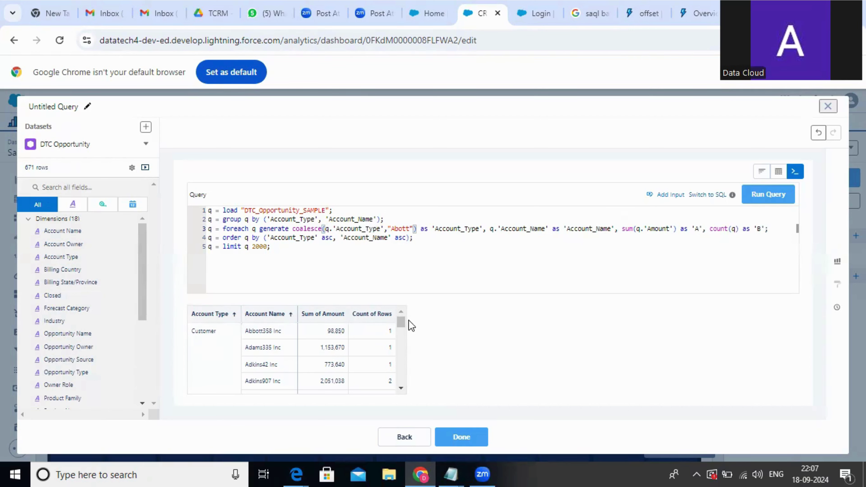
Step: Run the edited query and look through the account types and names in the results table
drag(402, 320, 384, 445)
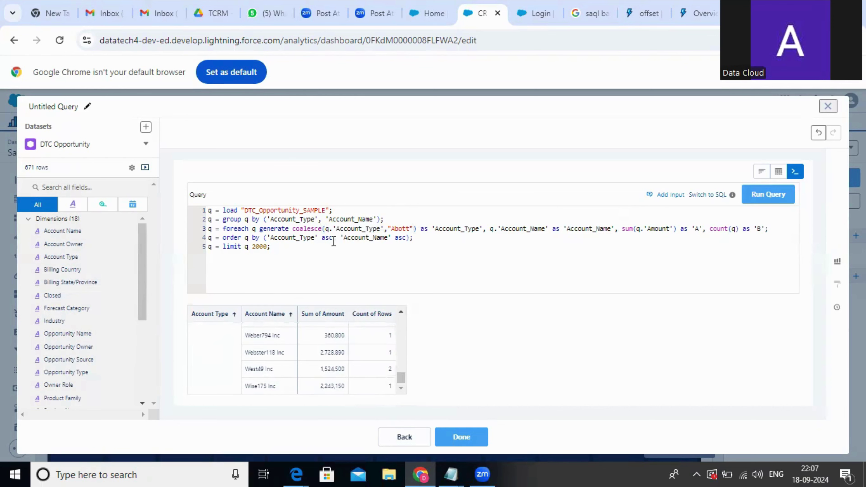
click(768, 200)
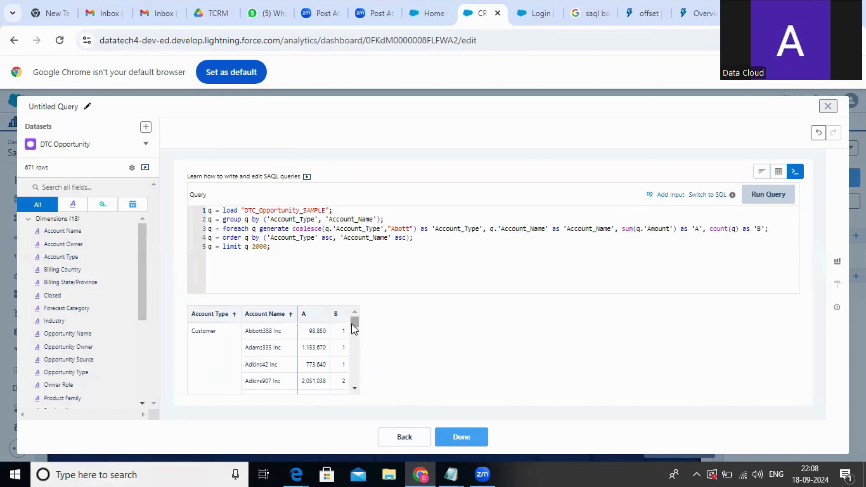
drag(353, 326, 358, 293)
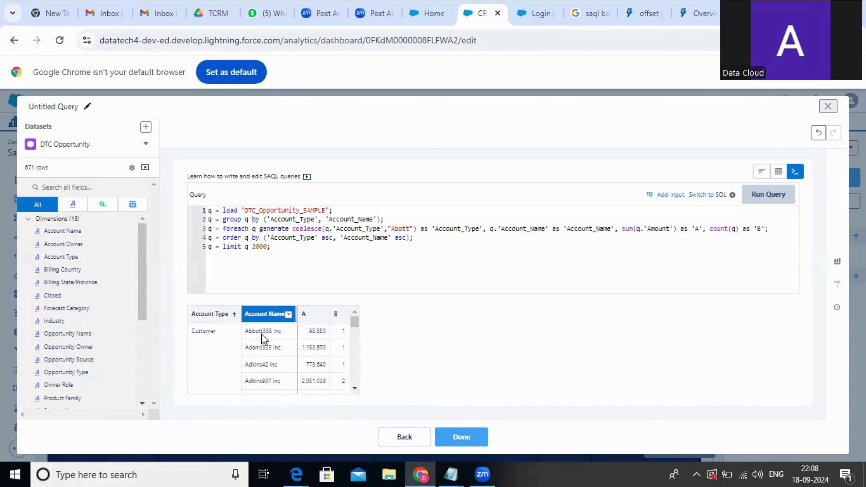
scroll(191, 335, down, 4)
scroll(194, 339, down, 3)
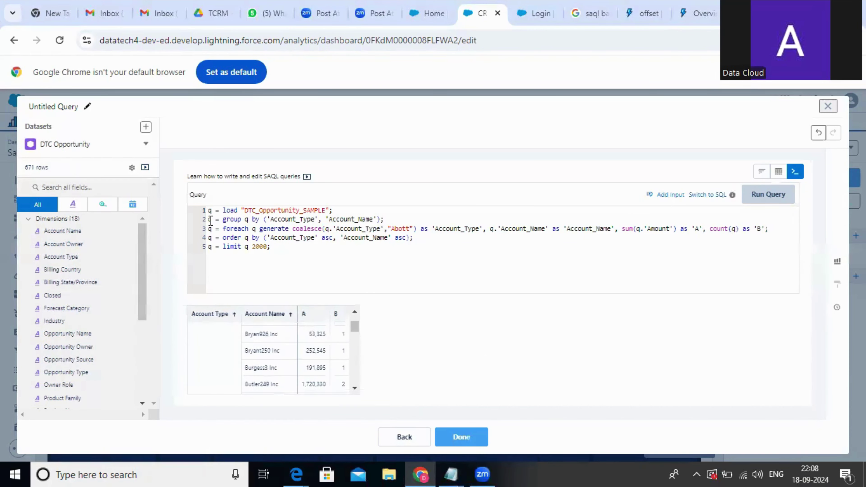
Step: Copy the coalesce function name in front of q.'Account_Name' in the foreach line
double_click(304, 227)
double_click(491, 228)
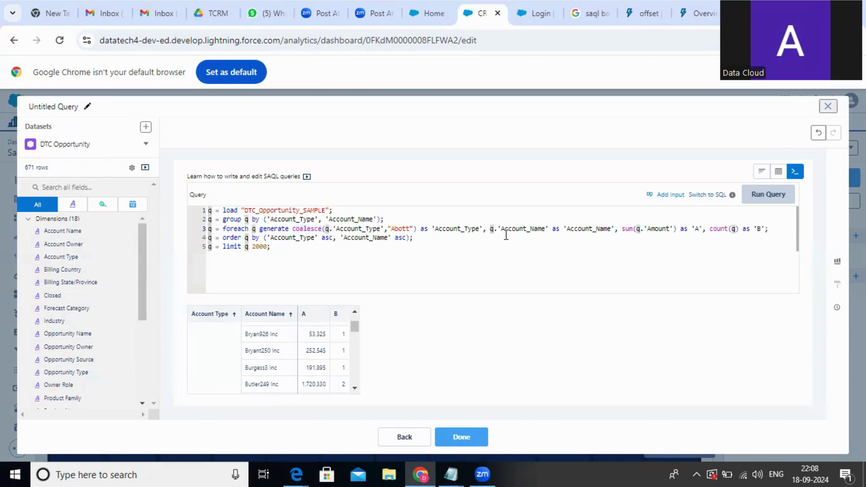
click(505, 235)
click(489, 229)
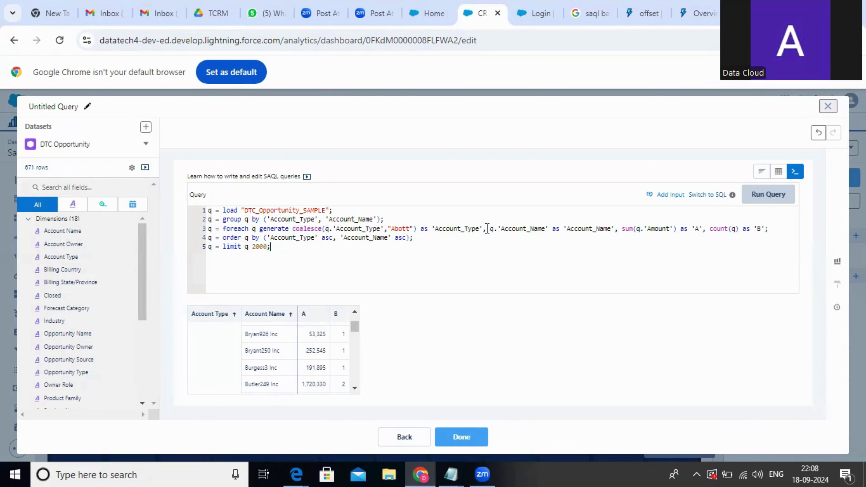
double_click(308, 219)
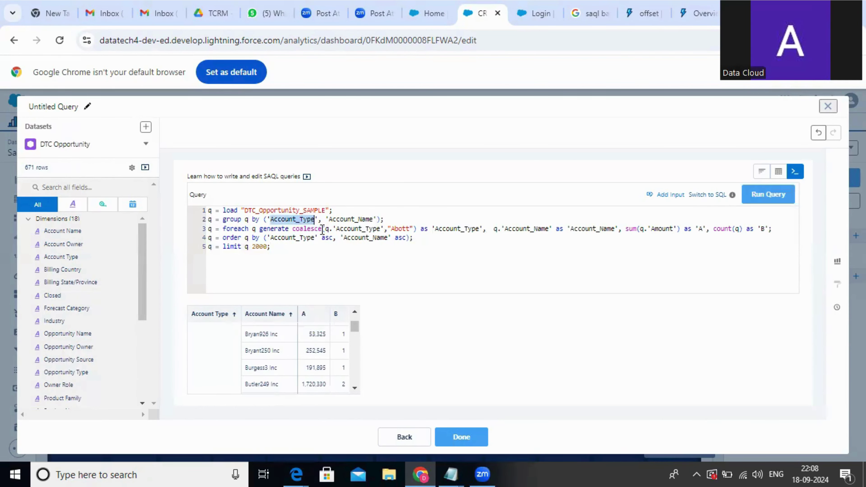
double_click(311, 228)
key(ctrl+c)
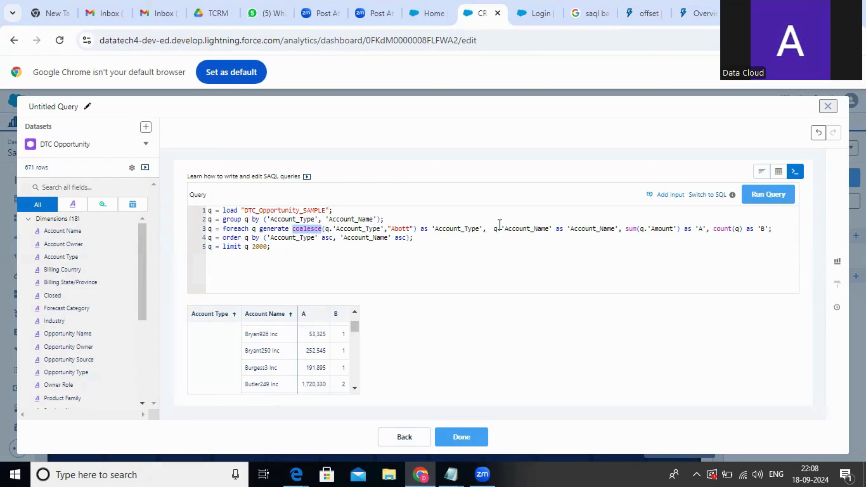
click(484, 229)
key(ctrl+v)
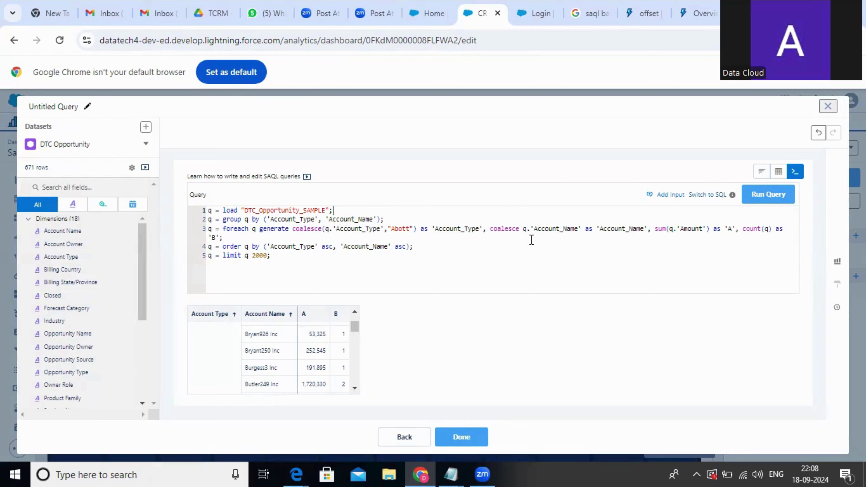
Step: Complete the second coalesce by enclosing q.'Account_Name' in parentheses with the fallback text "NA"
click(521, 228)
key(BackSpace)
text(()
click(583, 228)
text(,)
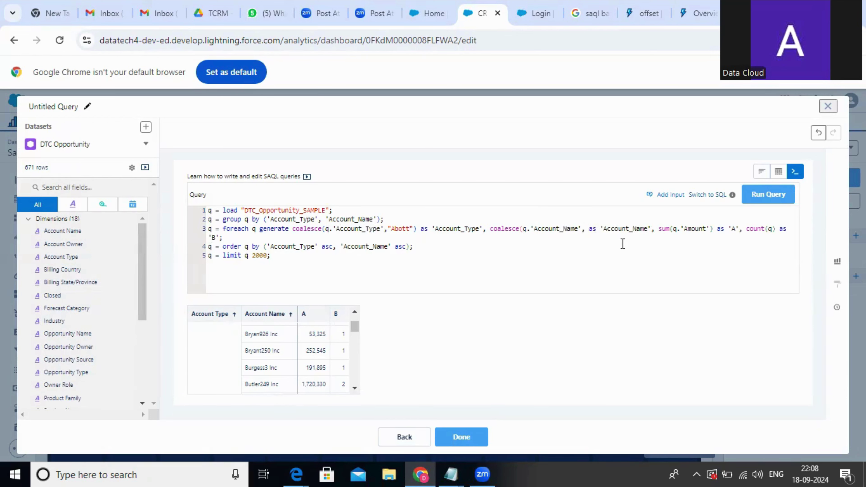
text(")
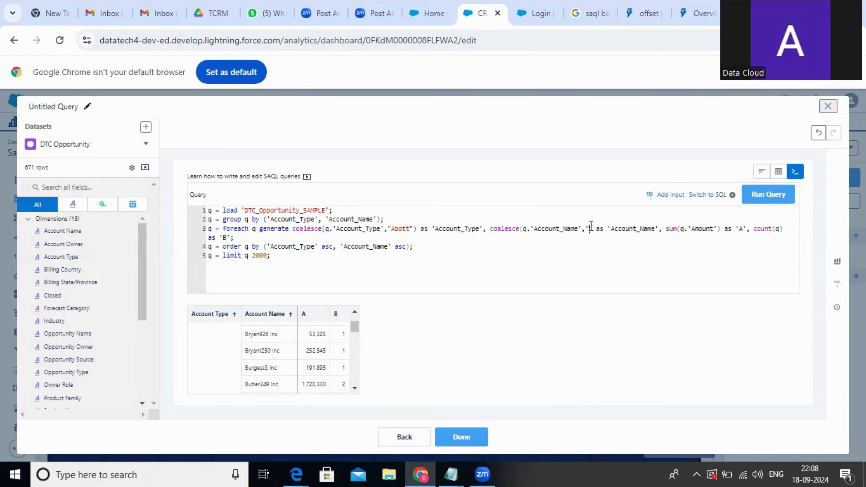
text(N)
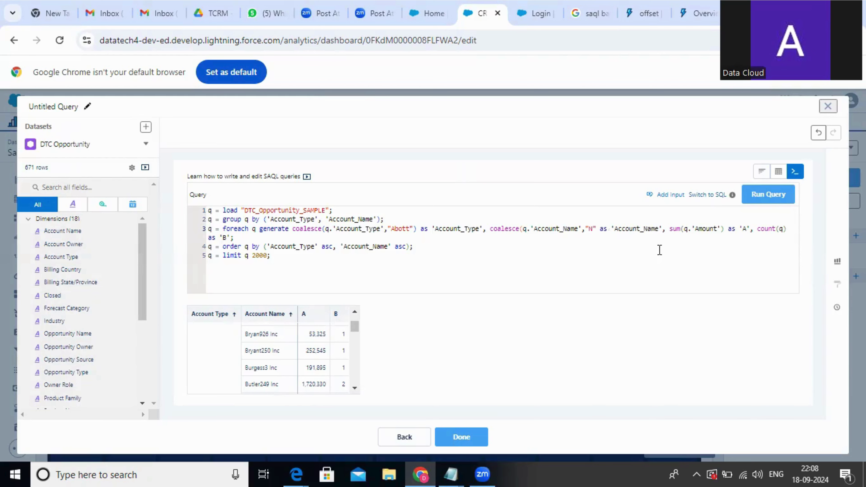
text(A")
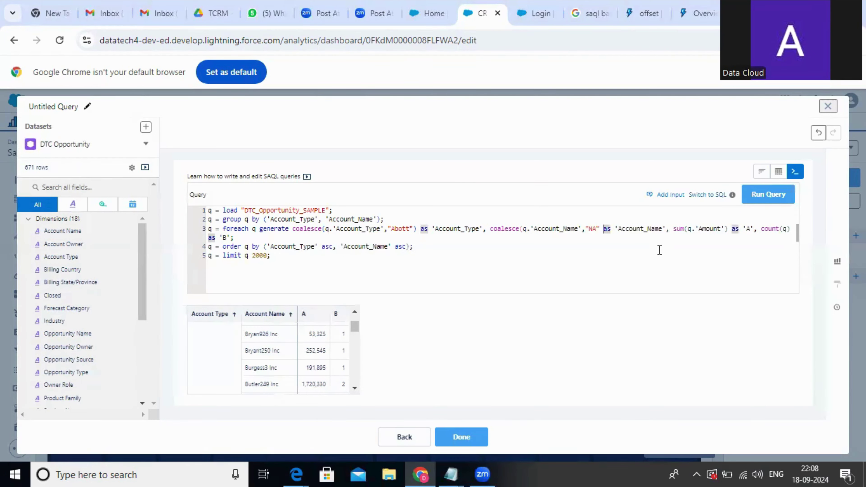
text())
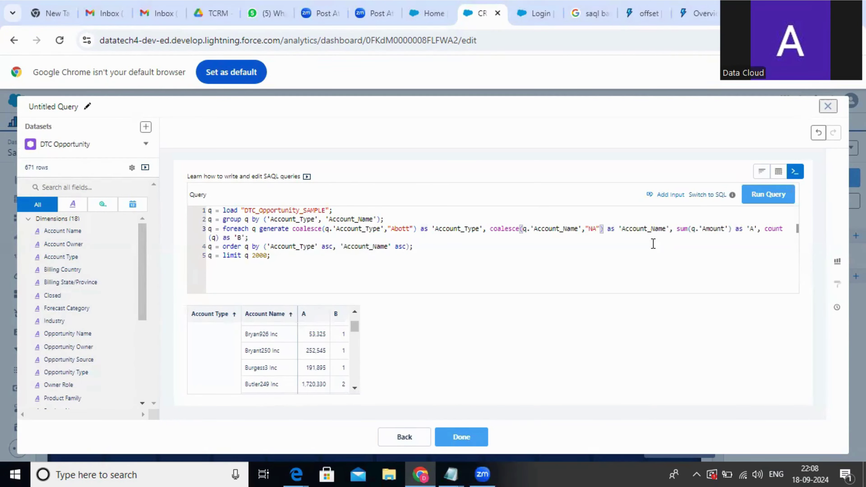
Step: Run the query with both coalesce expressions and search the dataset's fields for "name"
click(772, 196)
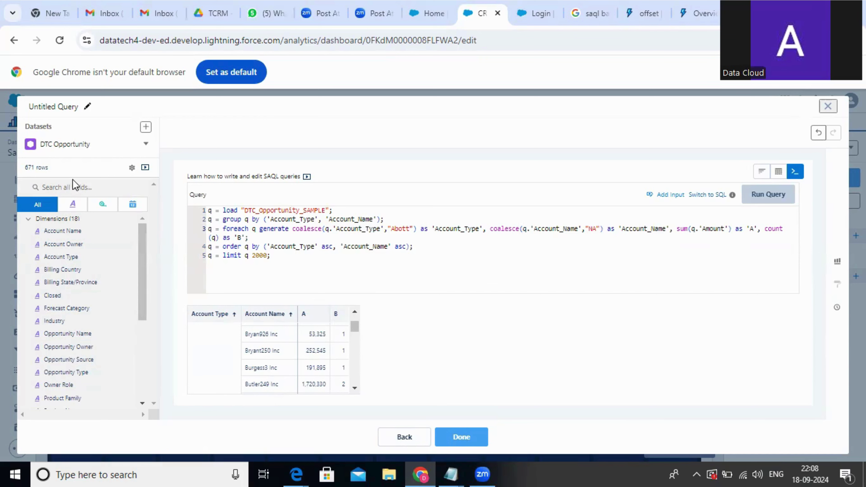
click(93, 185)
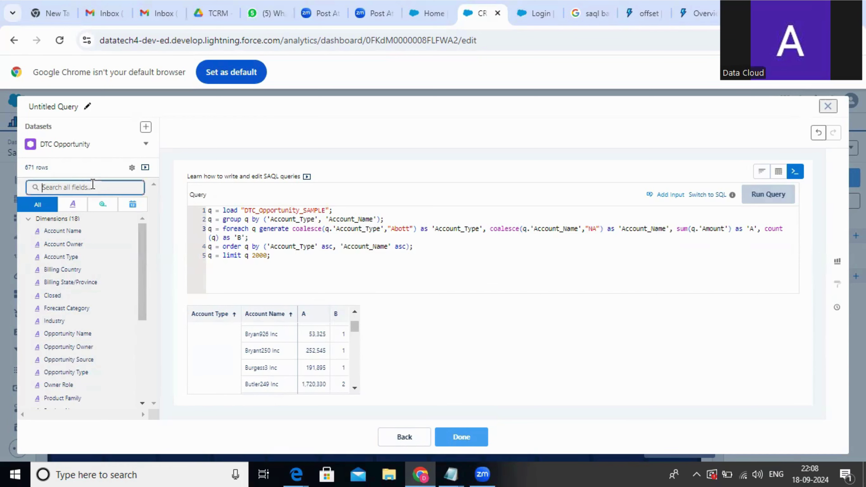
text(name)
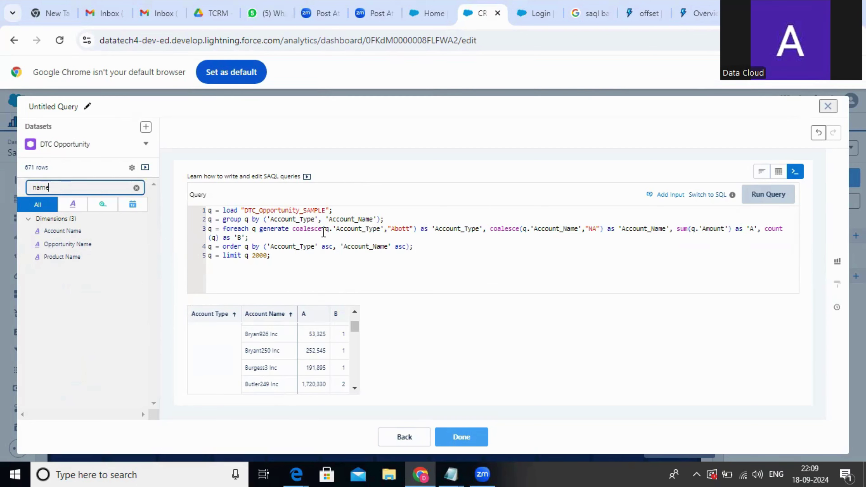
Step: Try to concatenate the account type and account name expressions by replacing their separating comma with +"-"+, and run the query
click(486, 229)
key(BackSpace)
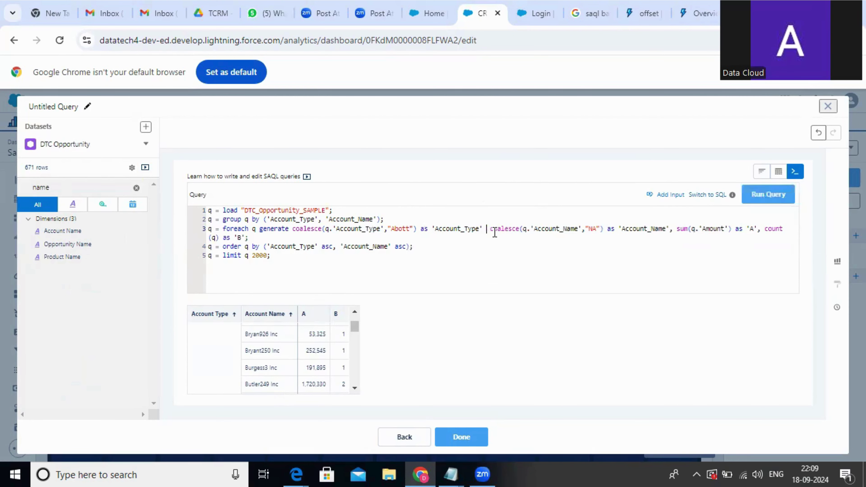
text(+"-")
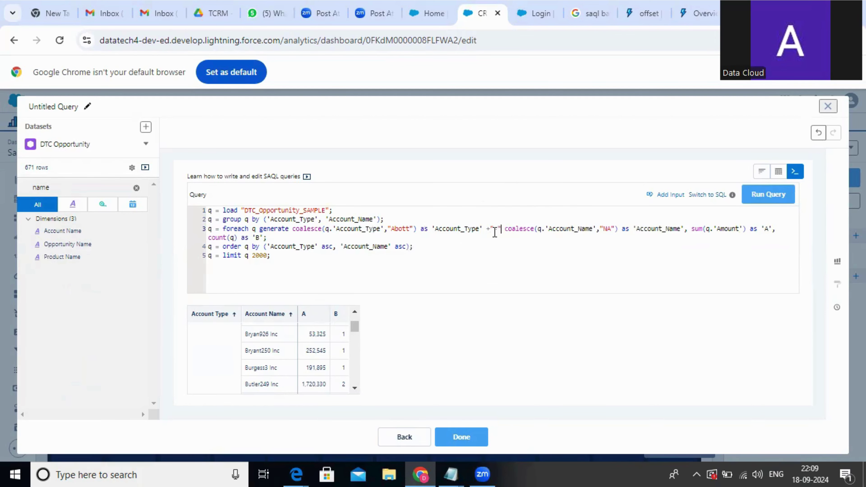
text(+)
click(498, 240)
click(475, 243)
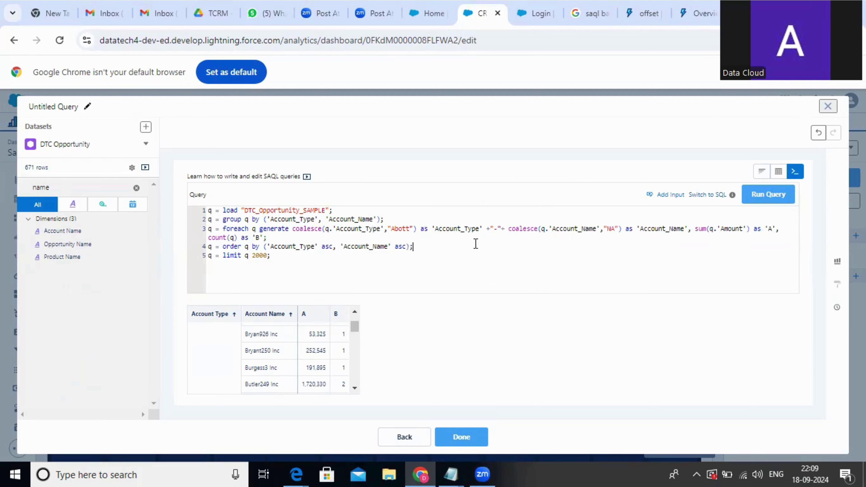
click(508, 228)
drag(511, 228, 486, 228)
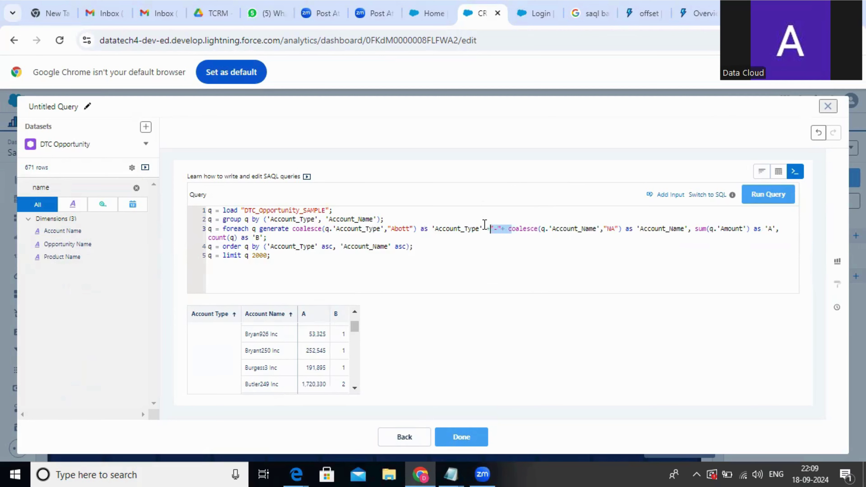
click(488, 250)
click(790, 195)
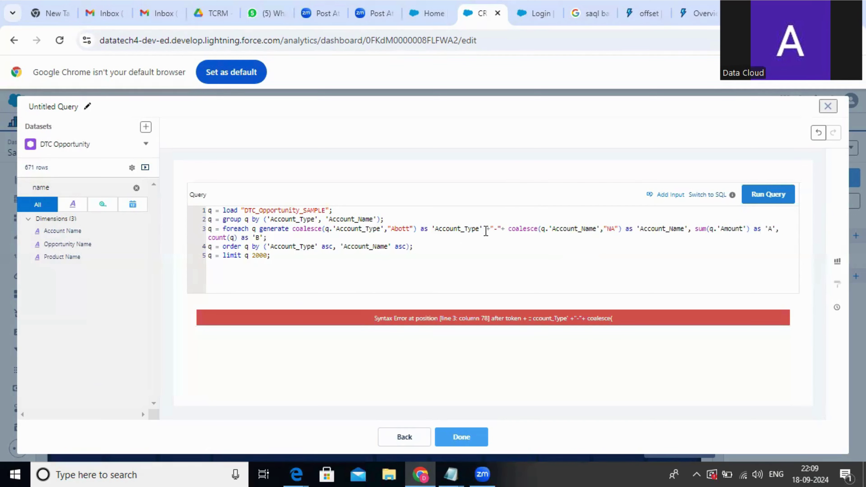
Step: Remove the 'Account_Type' alias from the foreach line and its ascending sort from the order line, run the query and review the results
drag(485, 231, 425, 227)
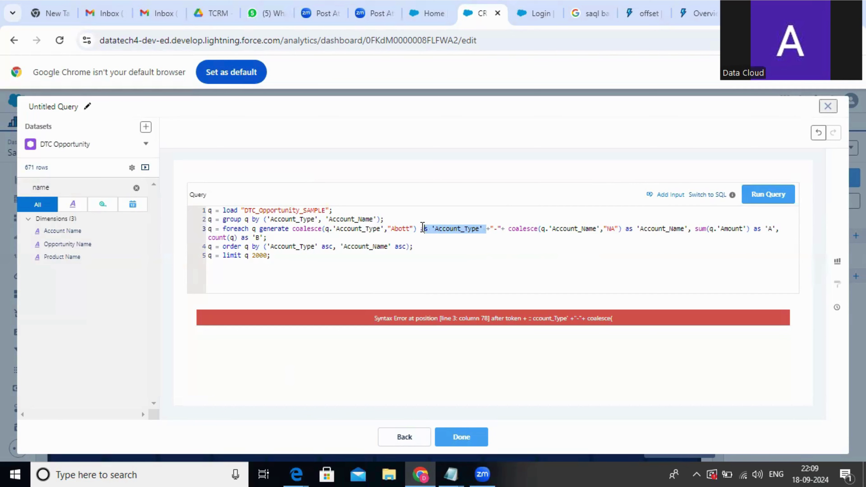
key(BackSpace)
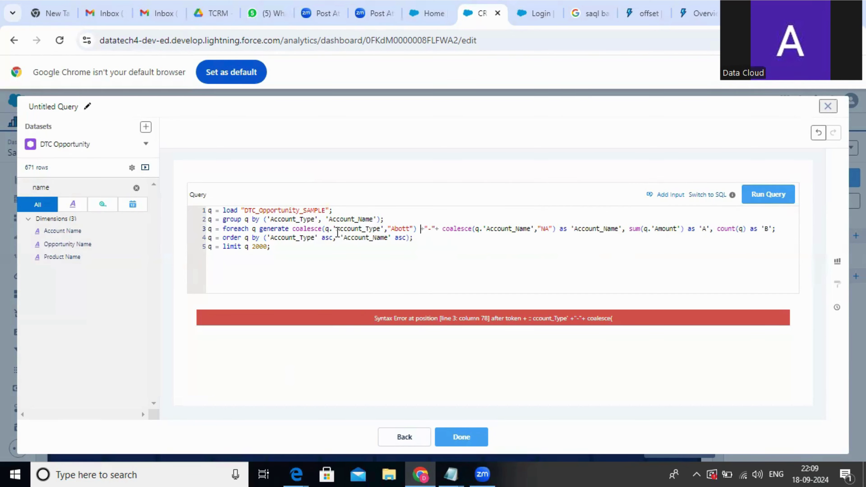
drag(337, 238, 272, 237)
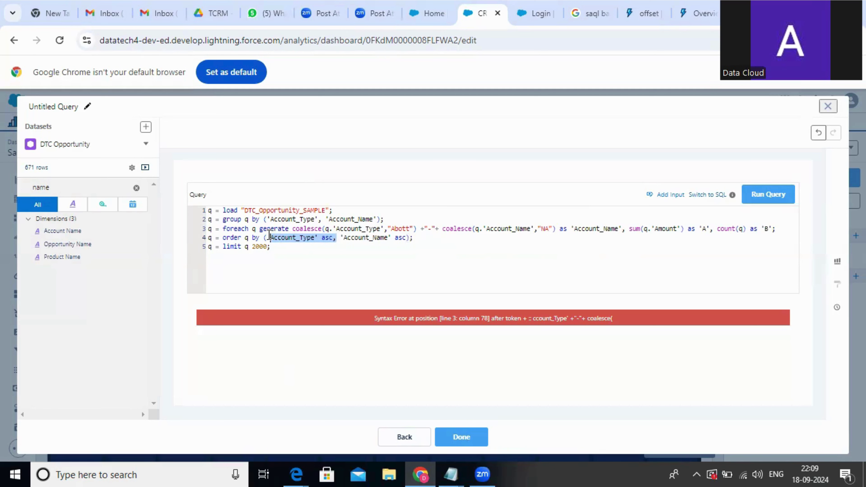
key(BackSpace)
key(Left)
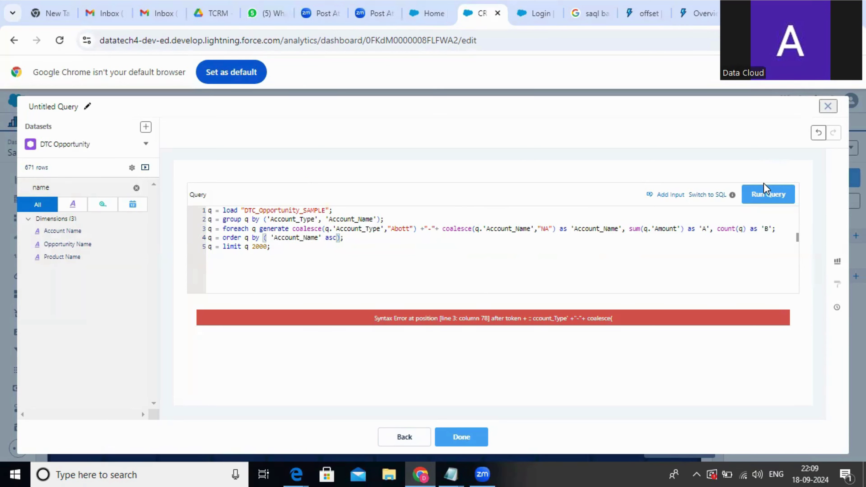
click(761, 193)
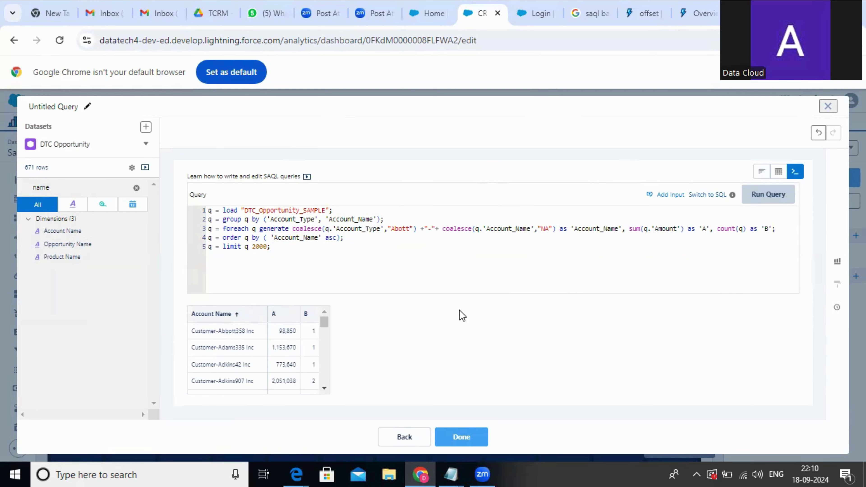
scroll(291, 354, down, 3)
scroll(216, 364, down, 5)
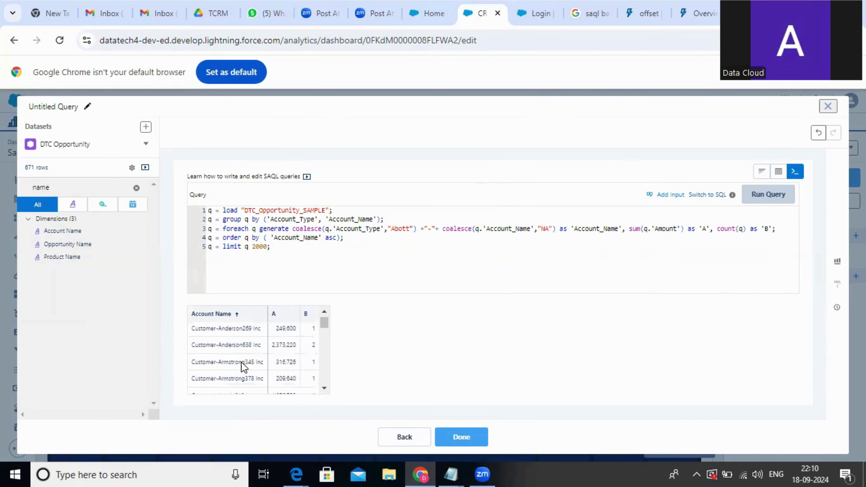
drag(324, 328, 319, 271)
click(580, 266)
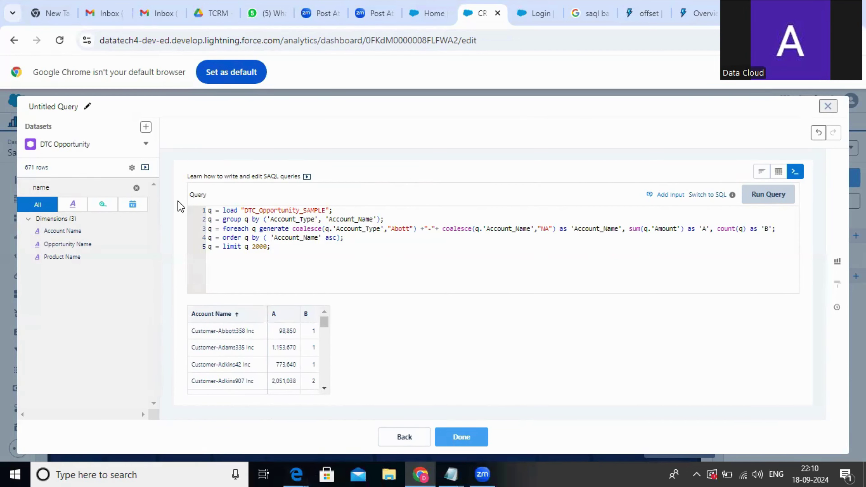
Step: Clear the field search and start a new line below the load statement with q = filter q by
click(136, 188)
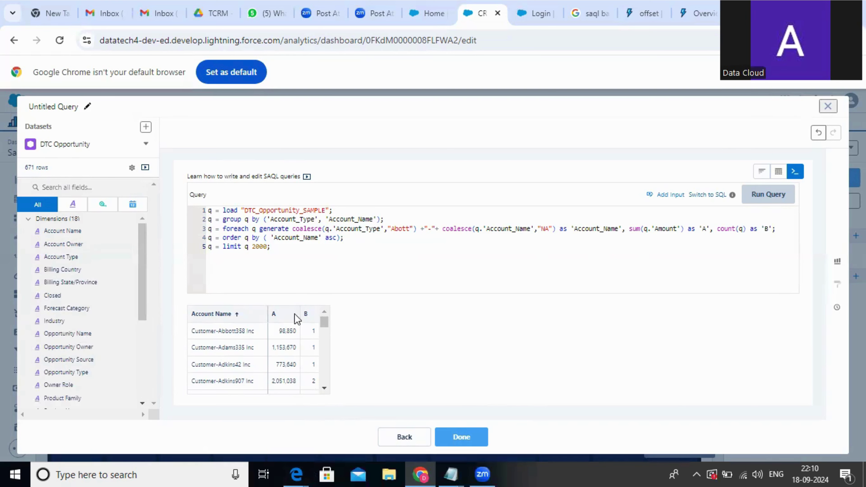
drag(326, 324, 315, 280)
click(373, 207)
key(Return)
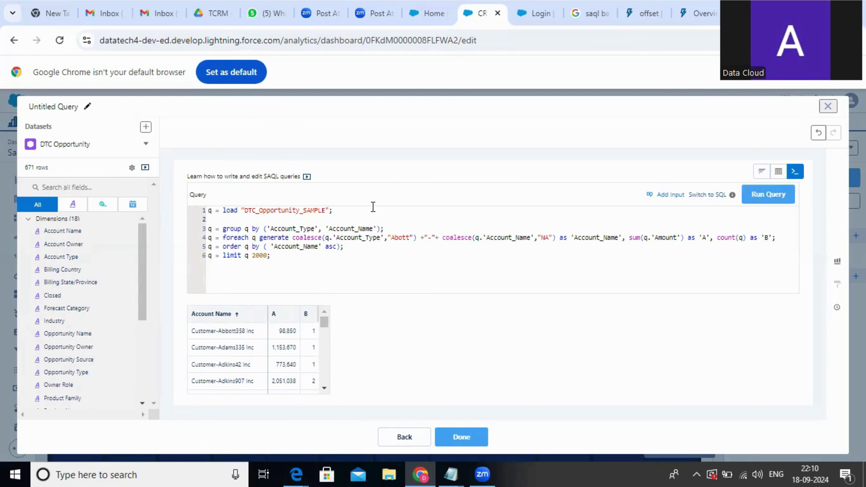
text(q)
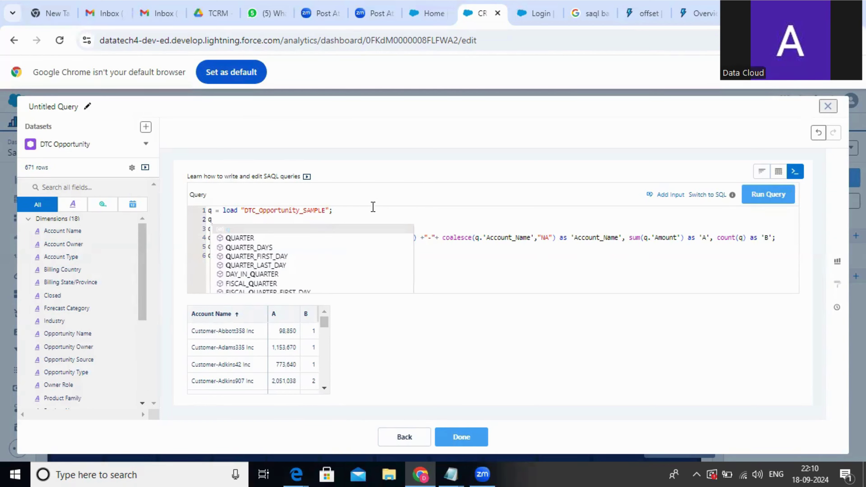
text( = filter q by)
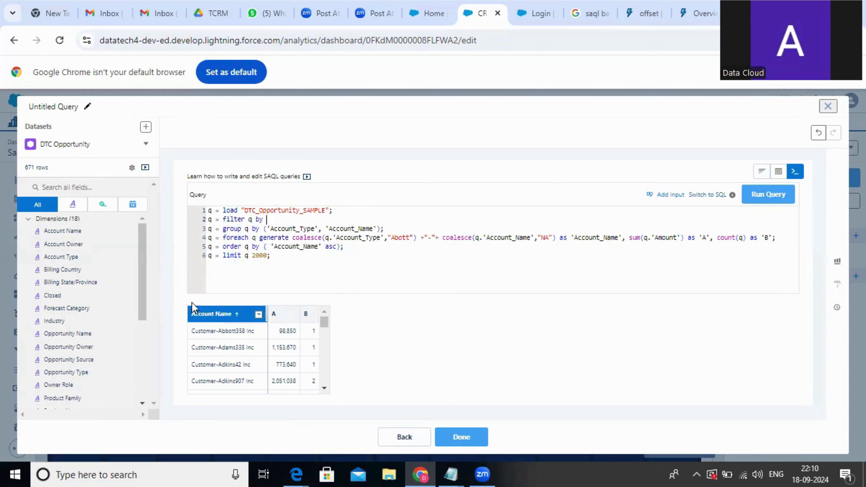
Step: Copy Account_Type from the group line to the end of the unfinished filter statement, keeping the group line as it was
double_click(344, 226)
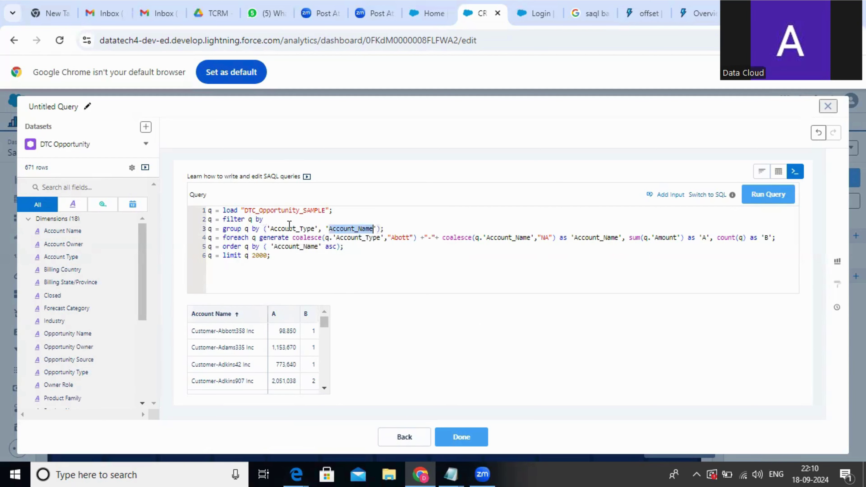
double_click(289, 227)
text(c)
click(293, 222)
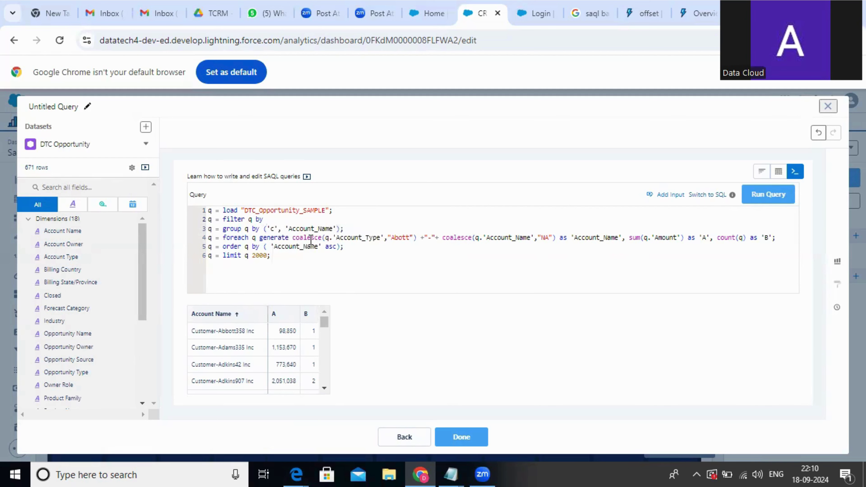
key(ctrl+z)
key(ctrl+c)
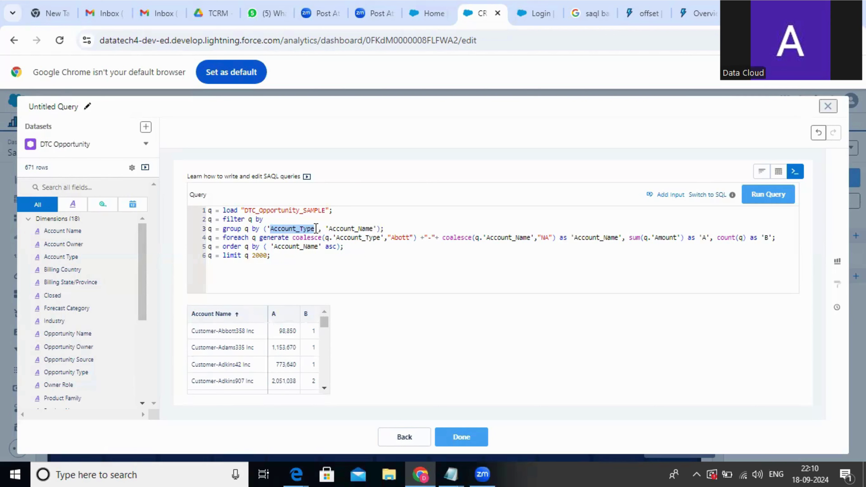
double_click(279, 215)
click(276, 221)
key(ctrl+v)
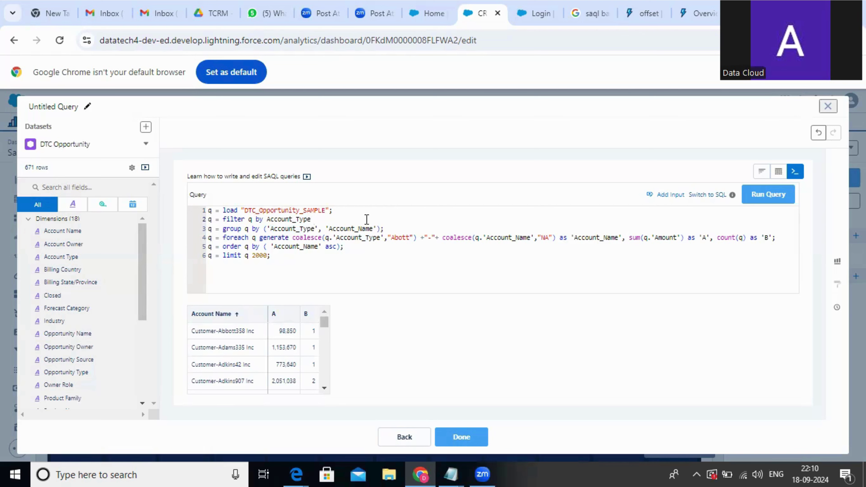
Step: Search the dataset's fields for "account" and copy the API name of Account Type
click(91, 188)
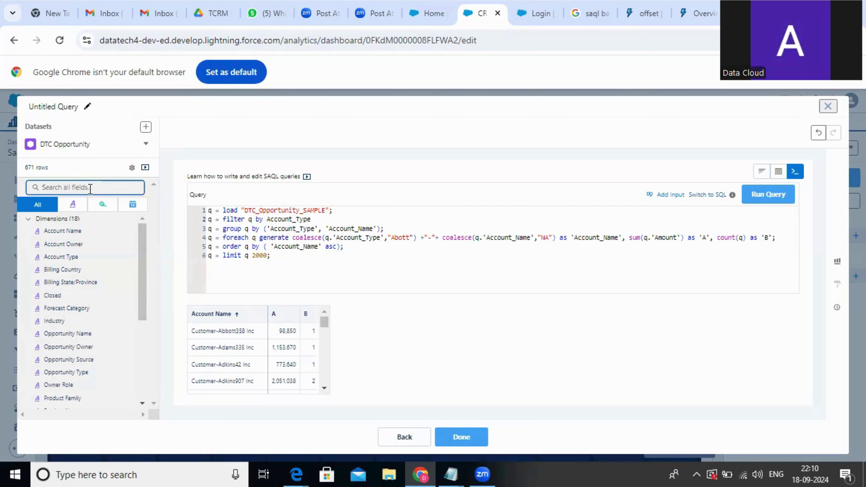
text(account)
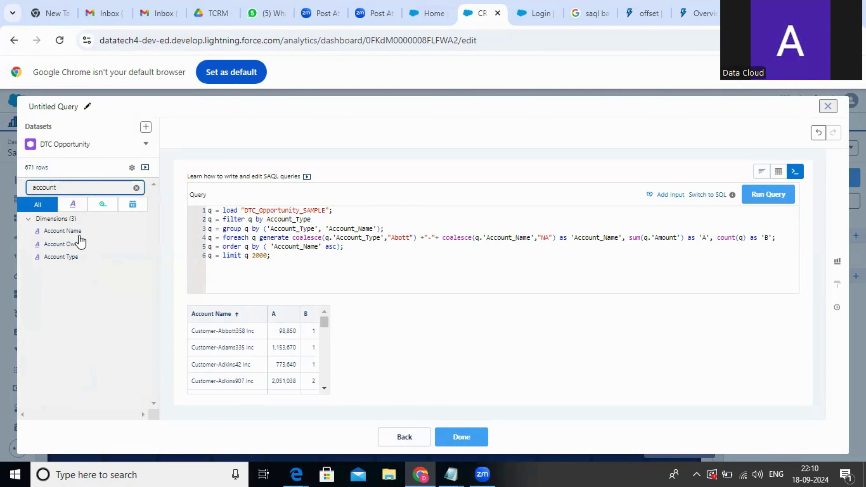
click(144, 258)
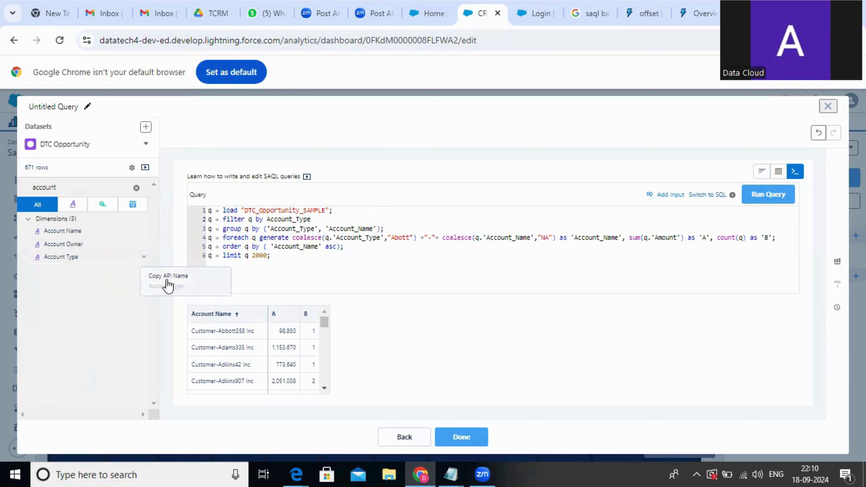
click(189, 280)
double_click(294, 220)
click(345, 224)
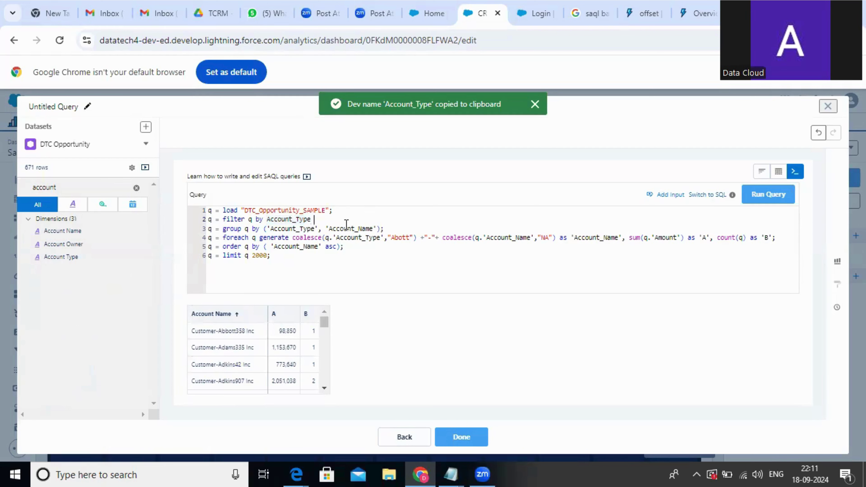
Step: Complete the filter with == "Customer"; after Account_Type, run the query and check the results
text(==)
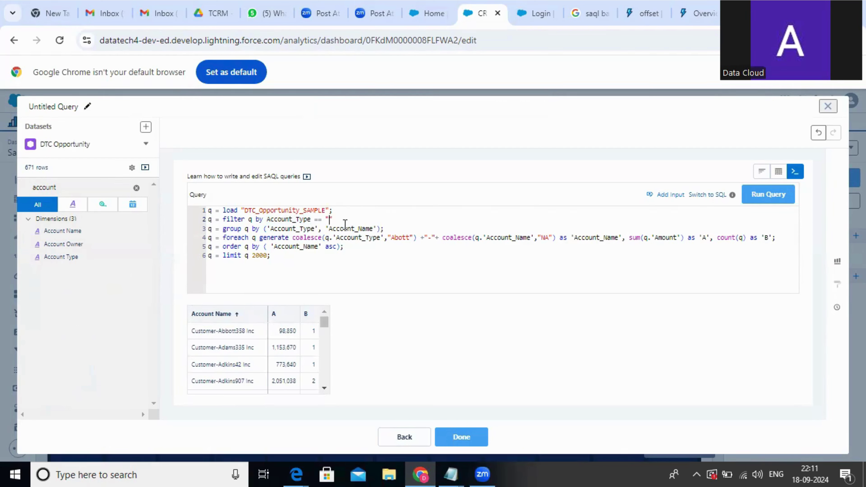
text( "Customer")
click(363, 221)
click(769, 202)
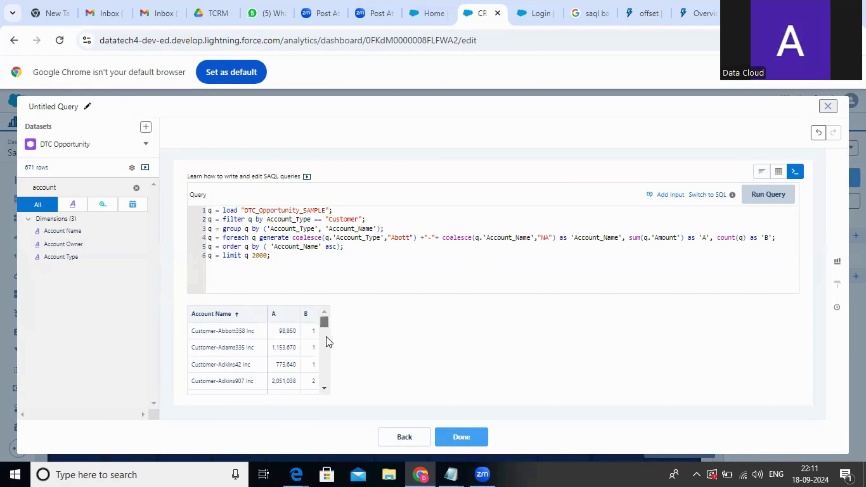
drag(325, 324, 324, 306)
Step: Change the filter's comparison operator to != to exclude "Customer" accounts, run the query and check the results
click(317, 220)
key(BackSpace)
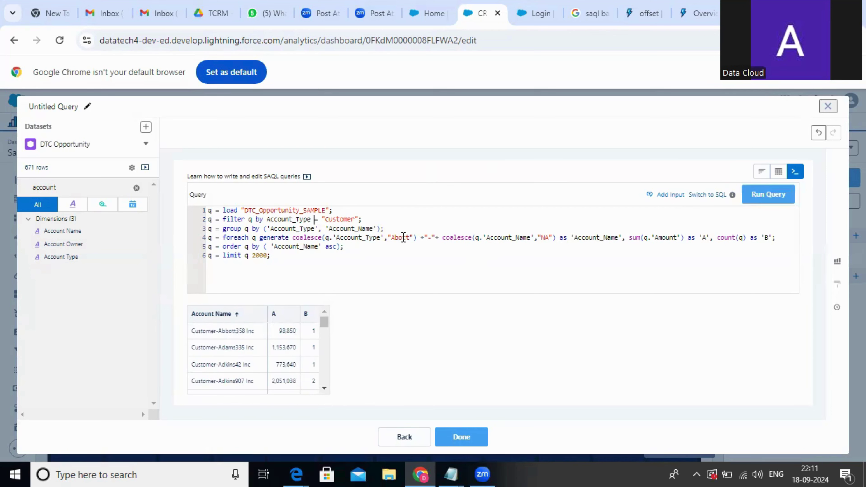
text(!)
click(757, 204)
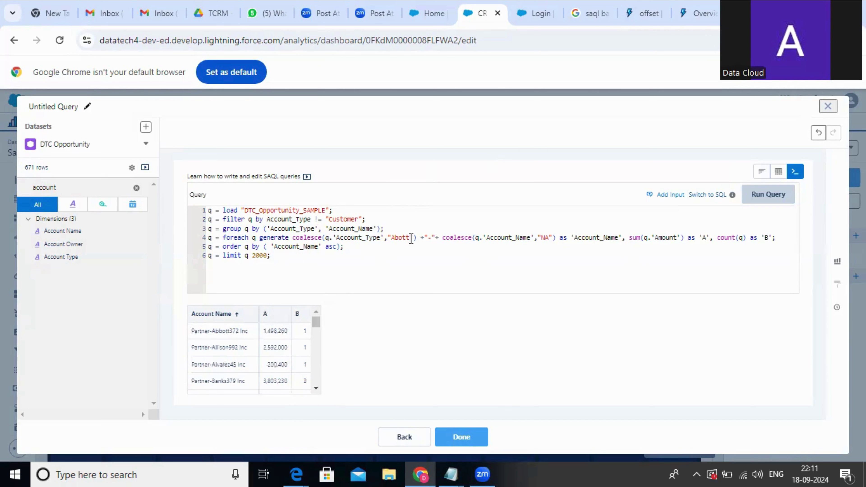
drag(315, 324, 326, 267)
Step: Set the query's limit to 50 rows, run it and look through the results
click(376, 250)
double_click(258, 255)
text(50)
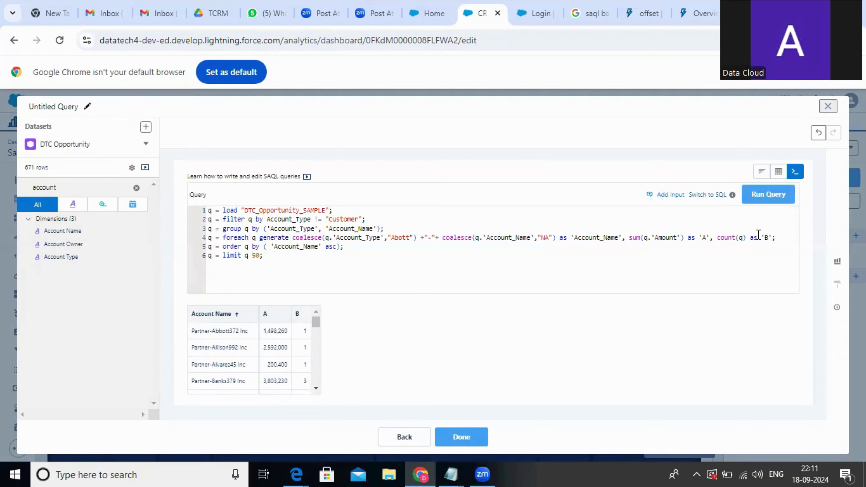
click(755, 201)
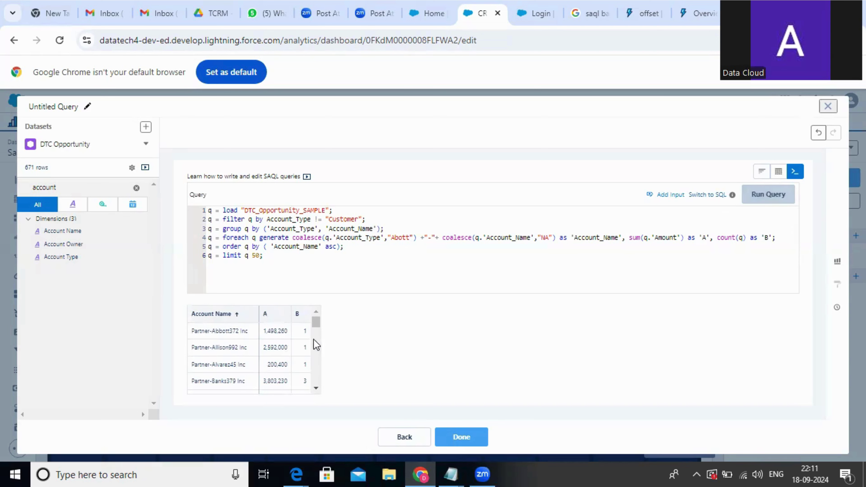
drag(317, 323, 320, 287)
Step: Insert a blank line after the order statement and set the query's limit to 5
click(346, 249)
key(Return)
double_click(257, 265)
text(5)
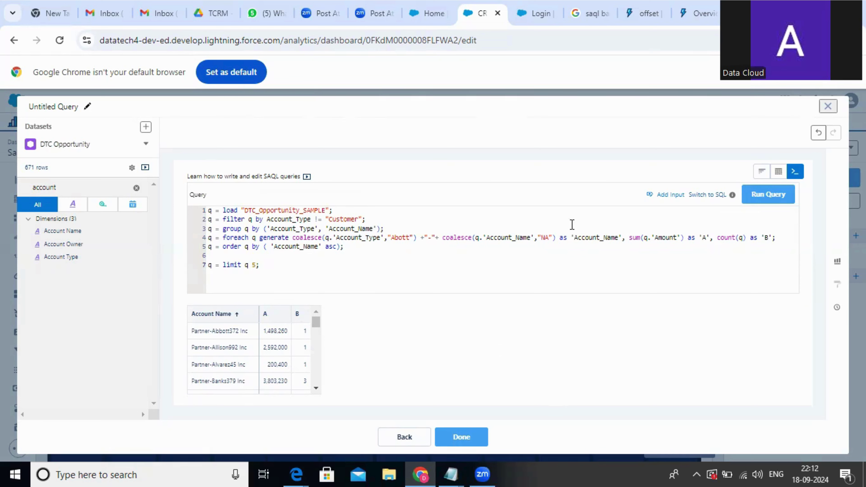
Step: Rename the sum alias to 'Amount' and the count alias to 'Total' in the foreach line
double_click(704, 237)
text(Amount)
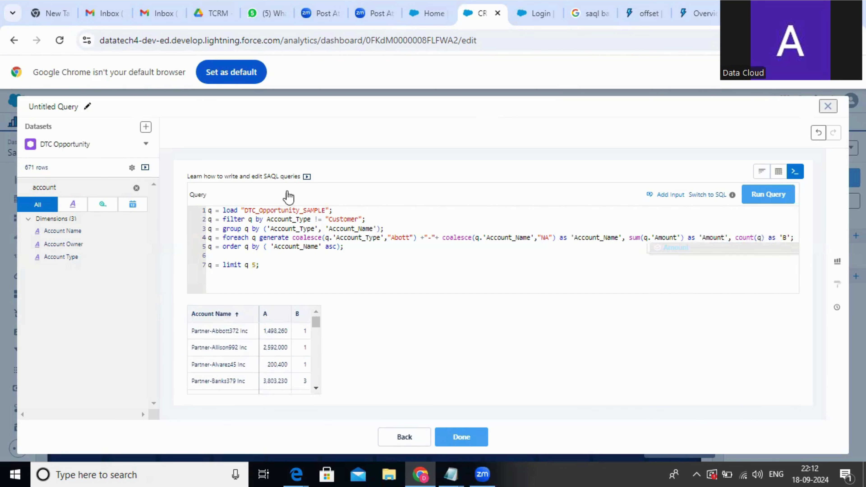
double_click(786, 240)
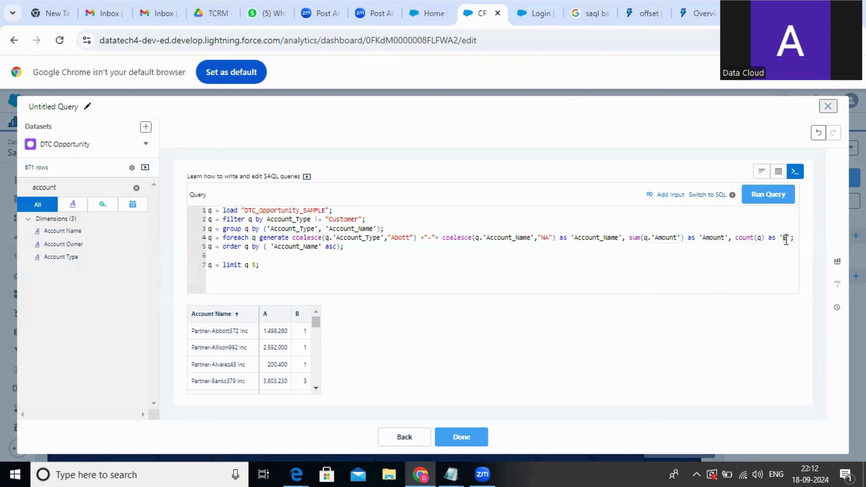
text(Total)
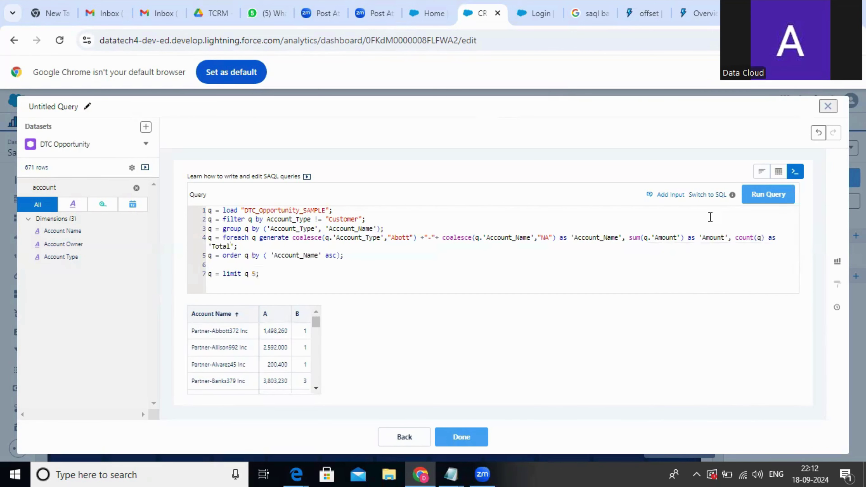
Step: Order the query by 'Amount' desc instead of account name, run it and look through the results
double_click(708, 239)
key(ctrl+c)
double_click(296, 255)
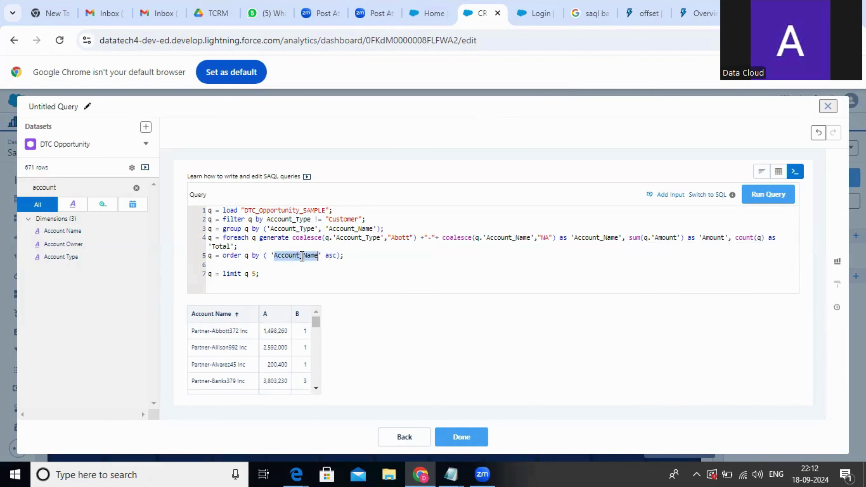
key(ctrl+v)
double_click(312, 255)
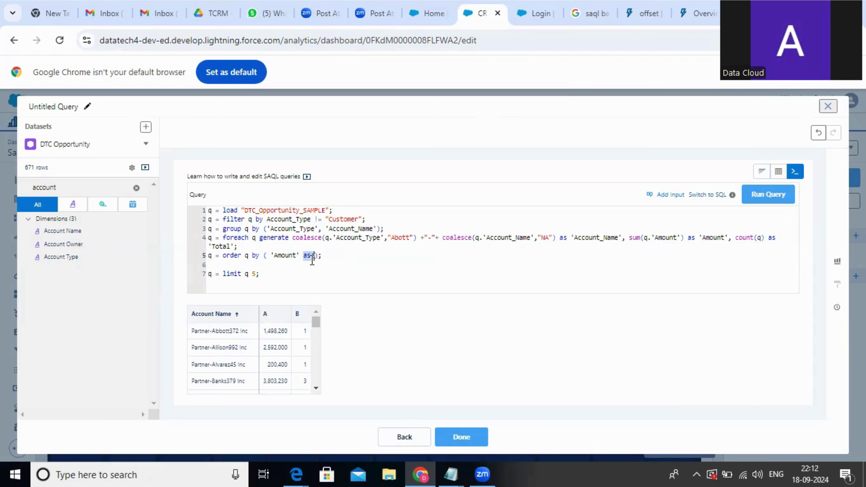
text(desc)
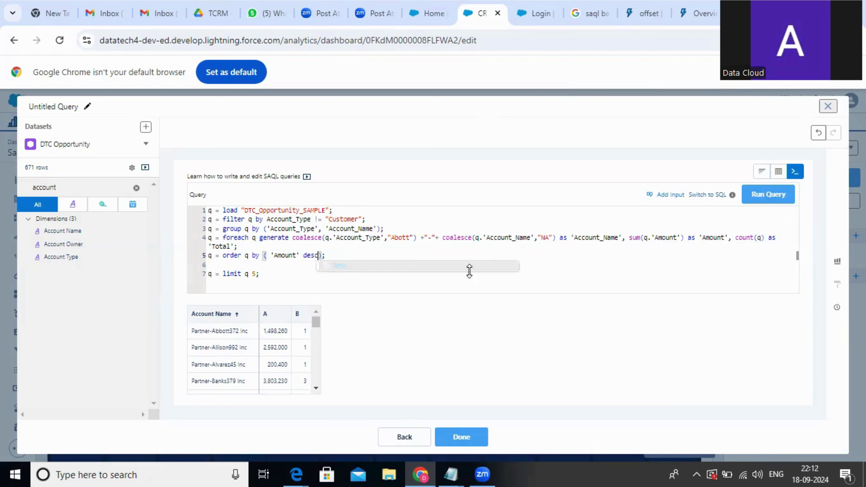
click(791, 198)
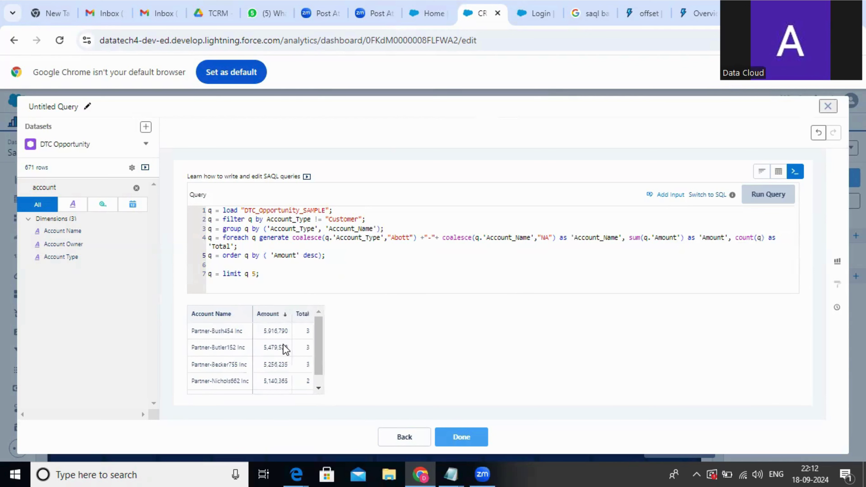
scroll(285, 351, down, 1)
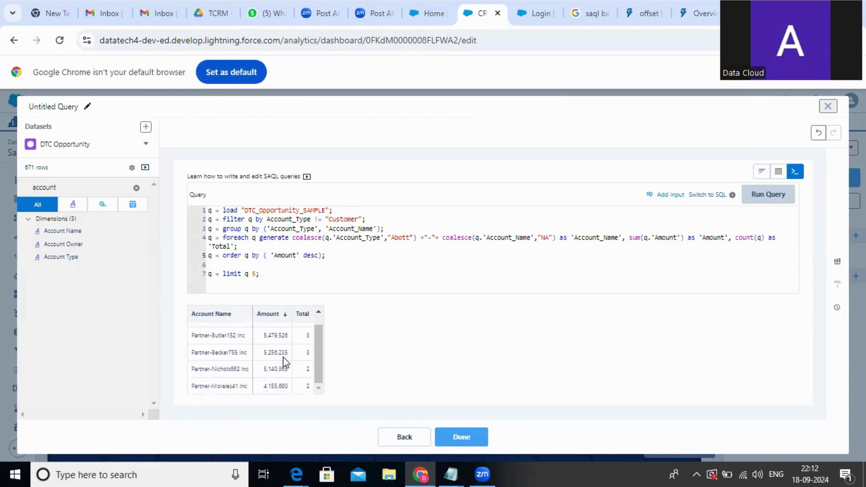
scroll(282, 357, up, 1)
scroll(282, 358, down, 1)
scroll(300, 315, up, 1)
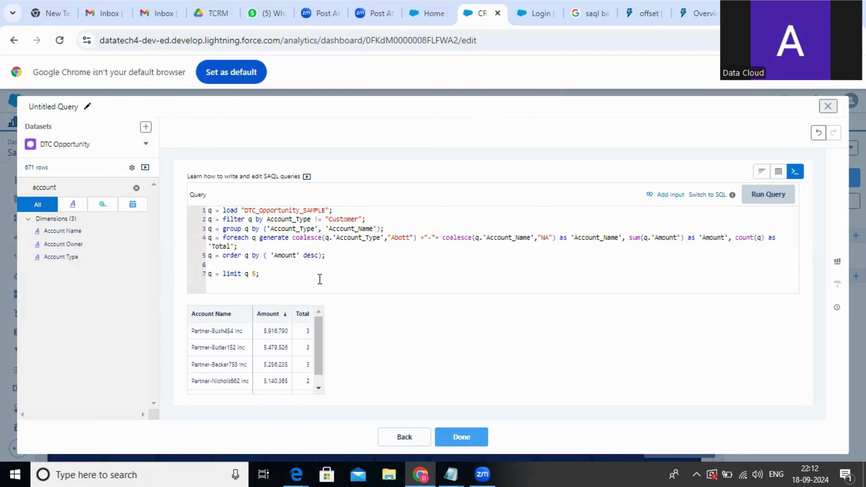
Step: Add the statement 'q = offset 5;' between the order and limit statements and run the query
text(q = )
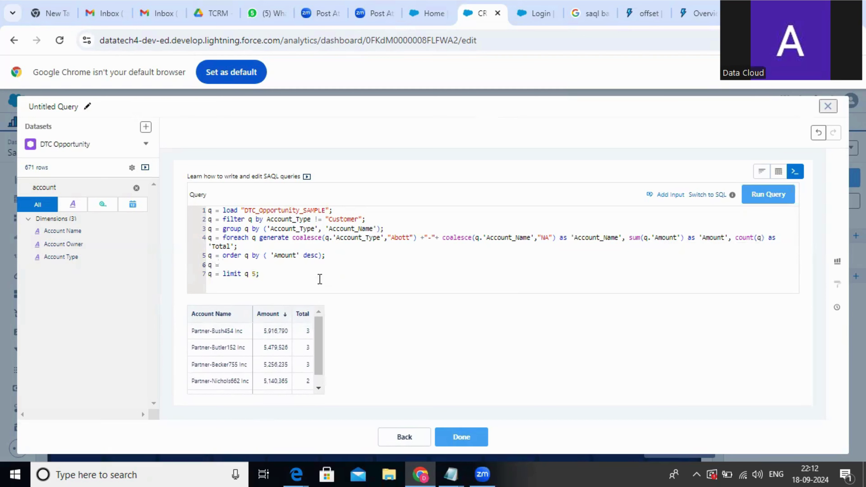
text(o)
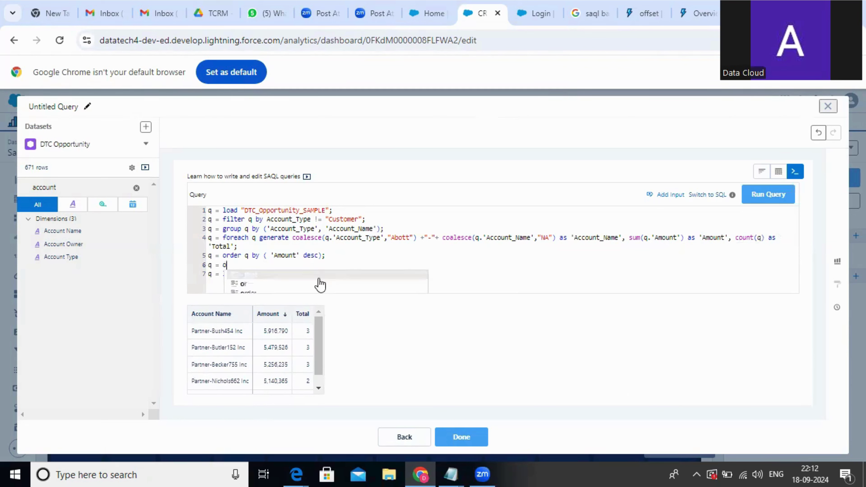
text(ffset )
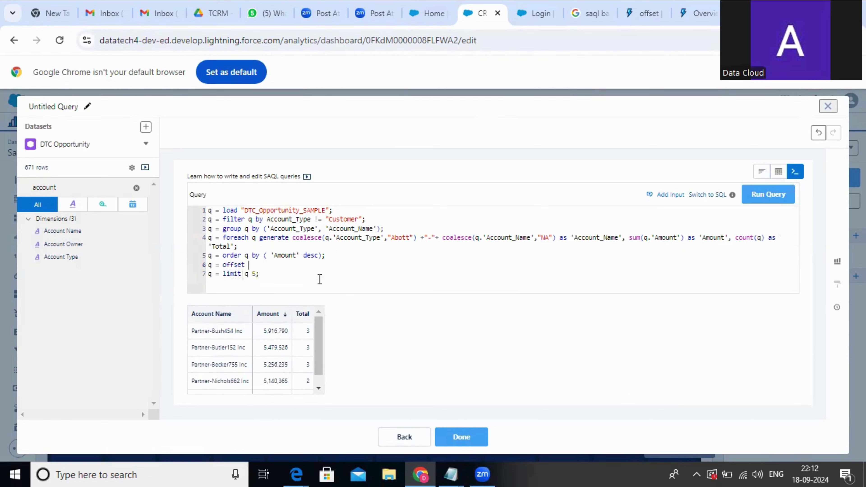
text(5;)
click(771, 198)
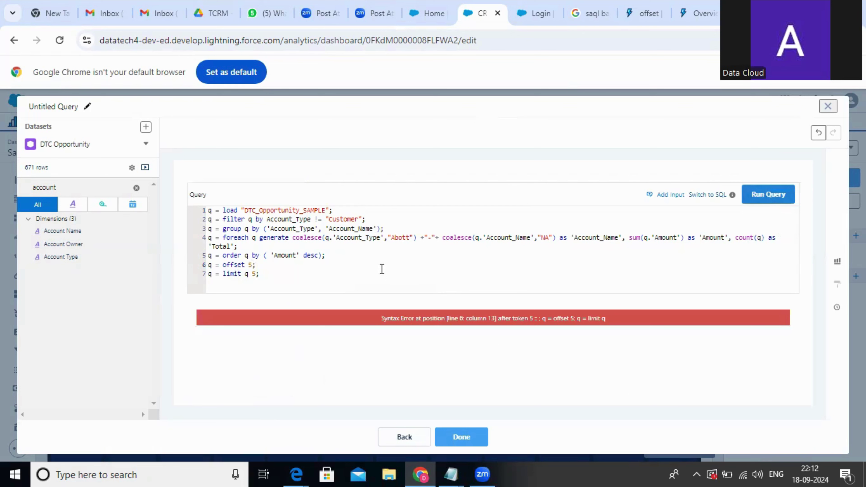
Step: Correct the offset statement to 'q = offset q 5;', run the query and look through the results
double_click(308, 259)
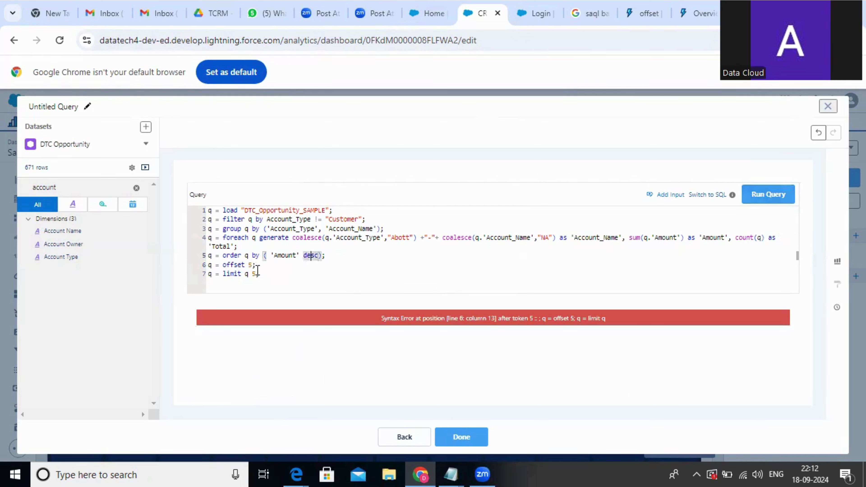
click(257, 268)
double_click(226, 264)
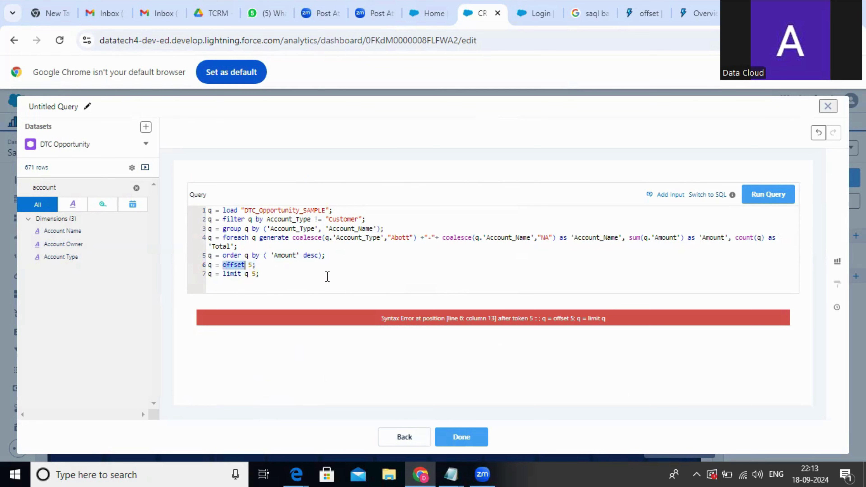
click(315, 266)
drag(268, 265, 184, 266)
click(364, 266)
drag(276, 267, 148, 269)
click(268, 273)
click(246, 264)
text(q)
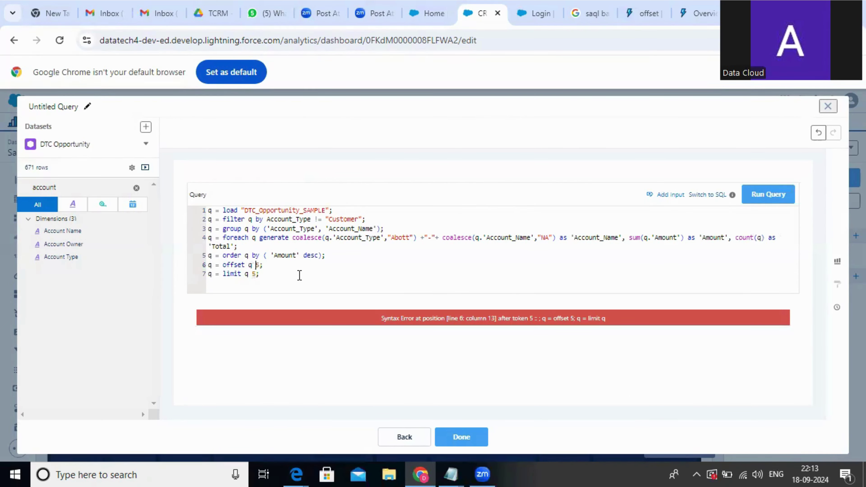
click(760, 200)
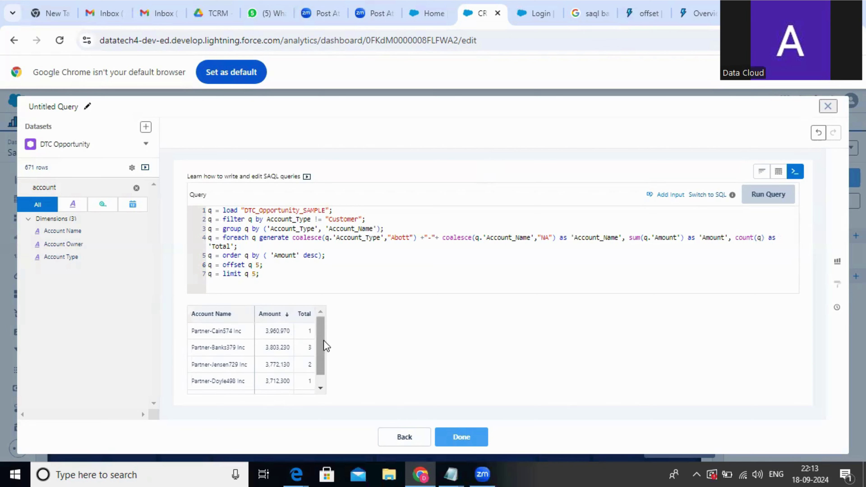
scroll(322, 357, down, 1)
scroll(324, 349, up, 1)
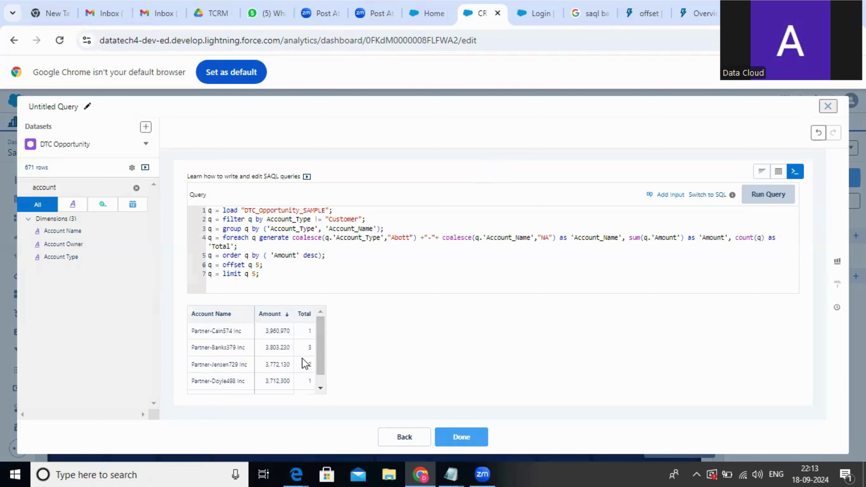
scroll(301, 358, down, 1)
scroll(299, 361, up, 1)
Step: Comment out the offset statement with '--', run the query and look through the results
click(216, 266)
key(Left)
key(Left)
text(--)
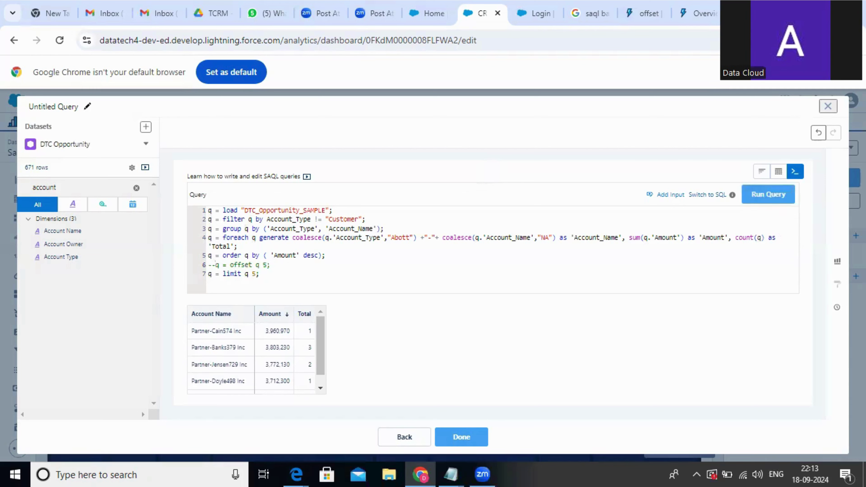
click(768, 194)
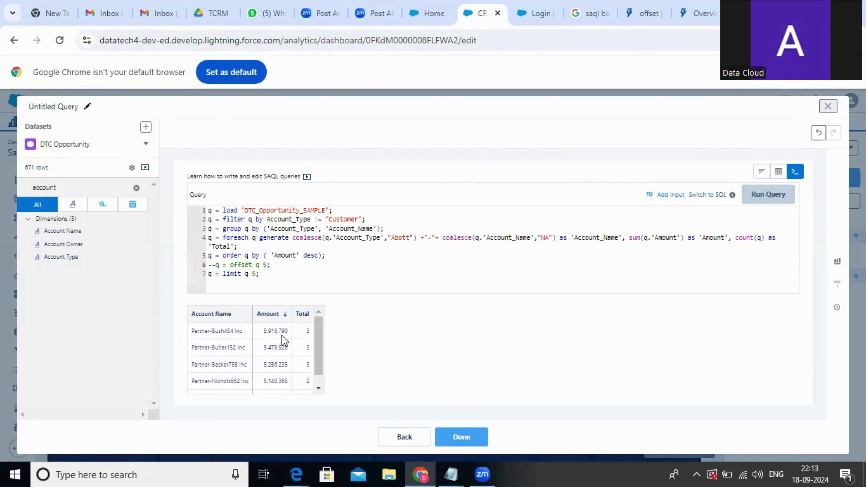
scroll(282, 351, down, 1)
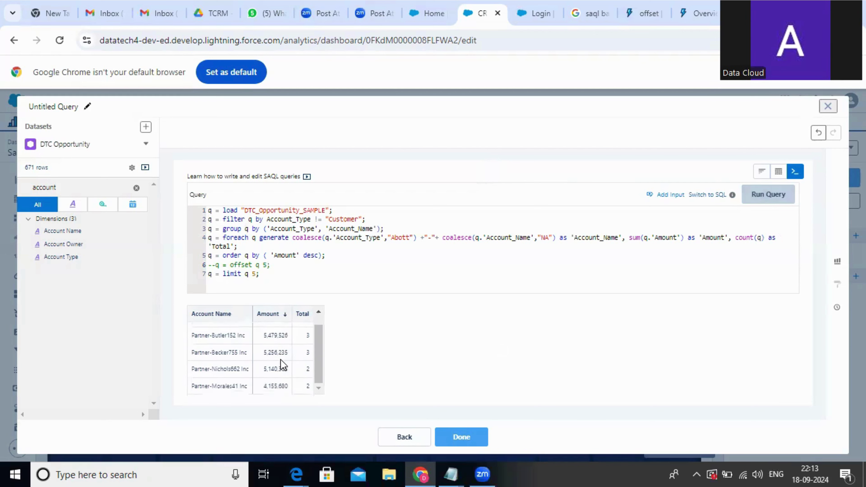
Step: Remove the '--' before the offset statement and run the query again
click(214, 266)
key(BackSpace)
key(BackSpace)
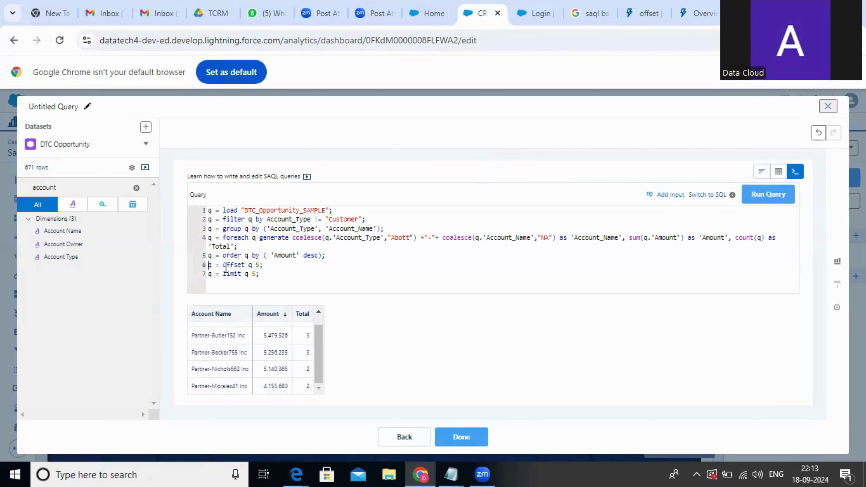
click(782, 194)
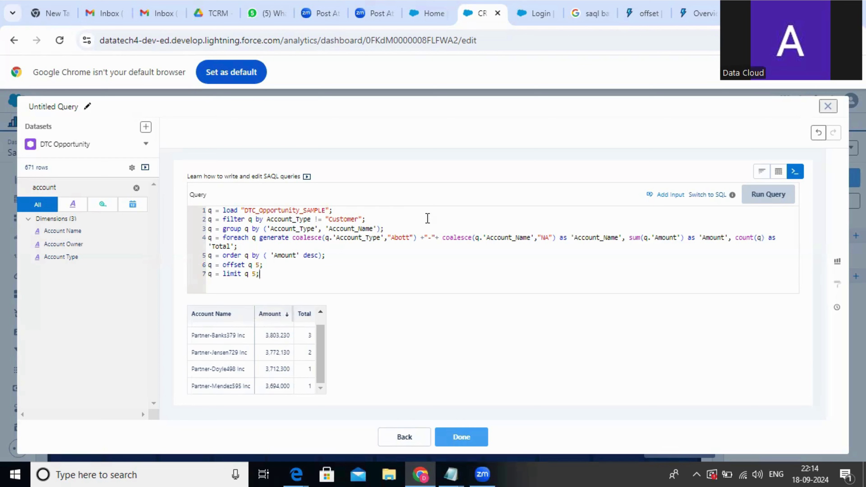
Step: Switch the query results to the bar chart view and finish the query so it fills the dashboard's second chart
click(393, 218)
click(274, 275)
click(763, 173)
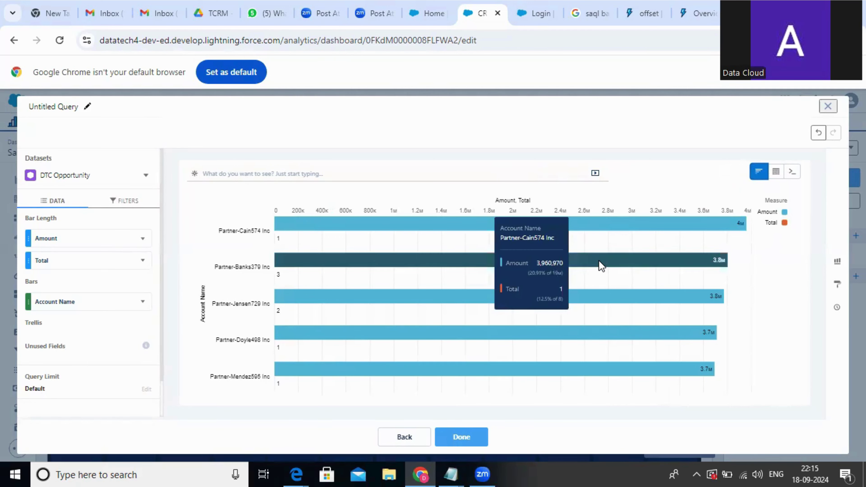
mouse_move(600, 266)
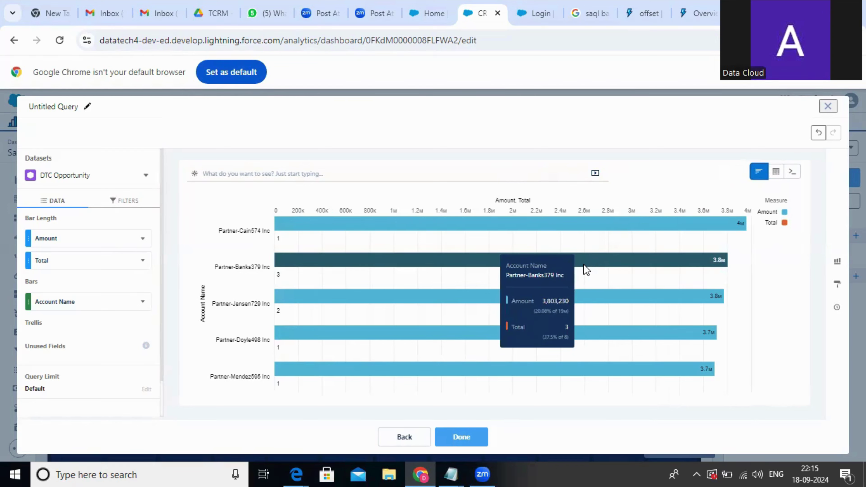
mouse_move(646, 229)
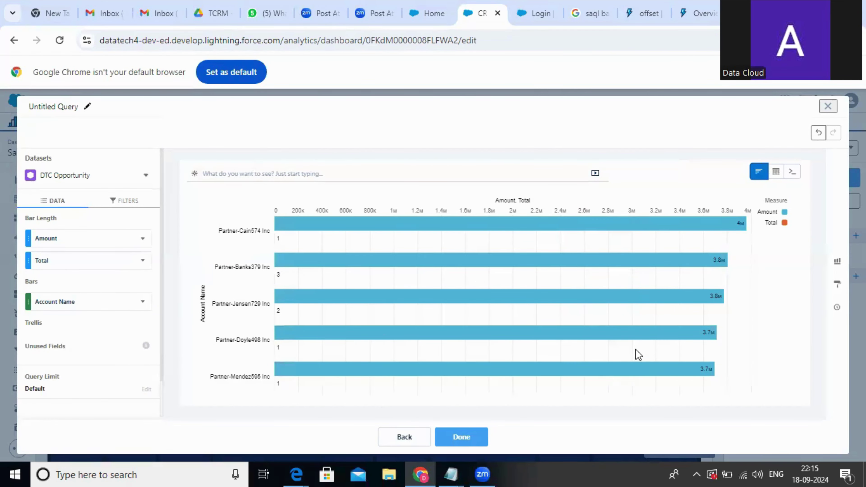
click(470, 436)
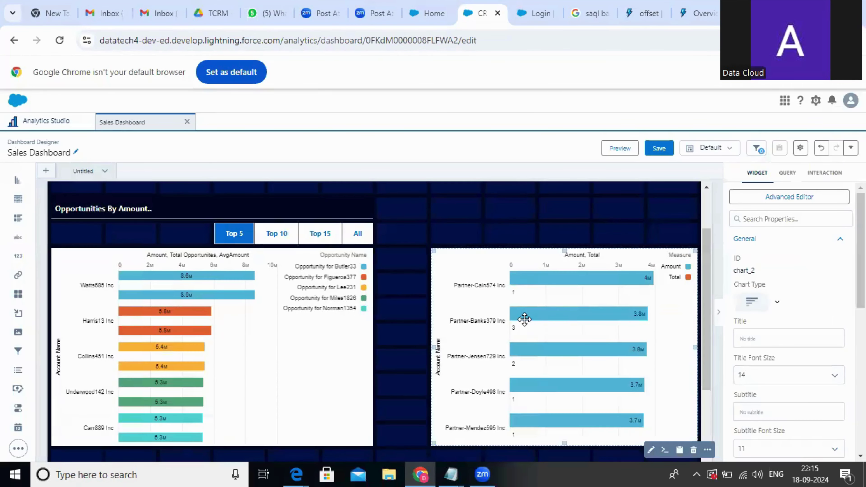
Step: Preview the dashboard, try the Top 5, Top 10, Top 15 and All toggle options, and return to editing with Top 5 selected
click(621, 148)
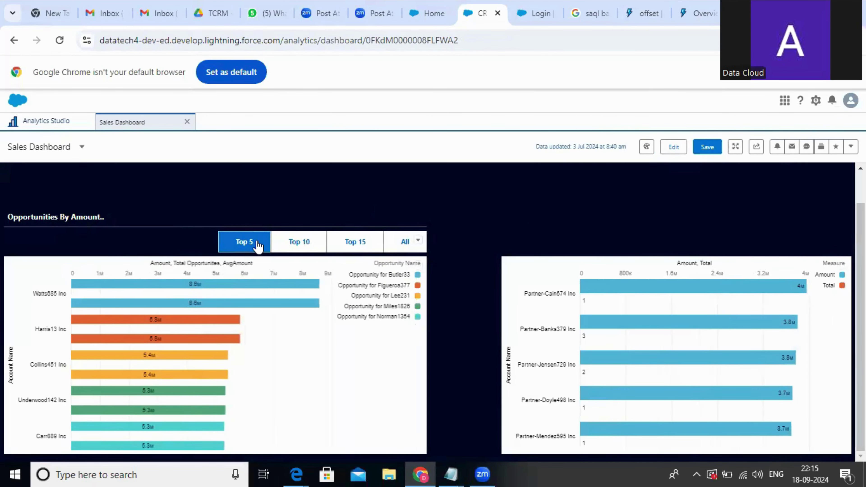
click(310, 242)
click(356, 243)
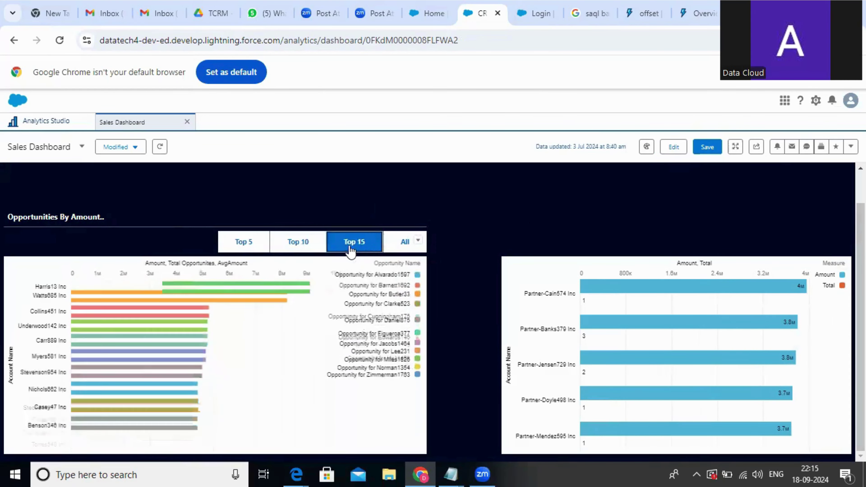
click(252, 248)
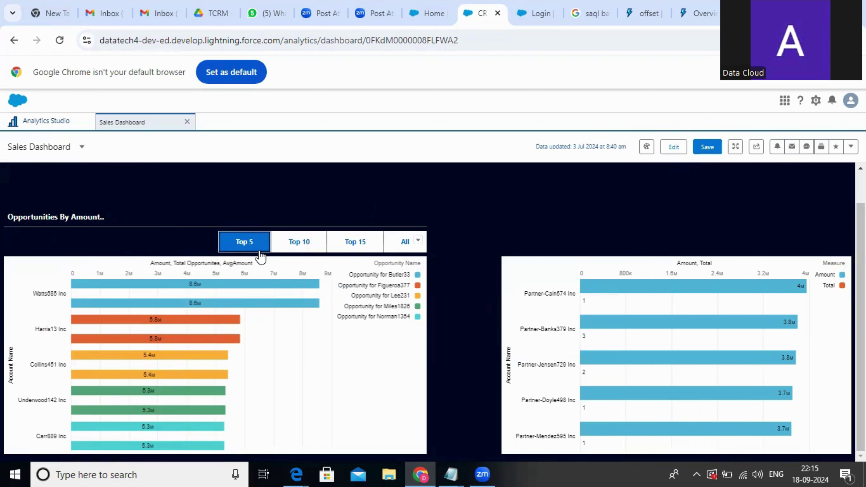
click(320, 246)
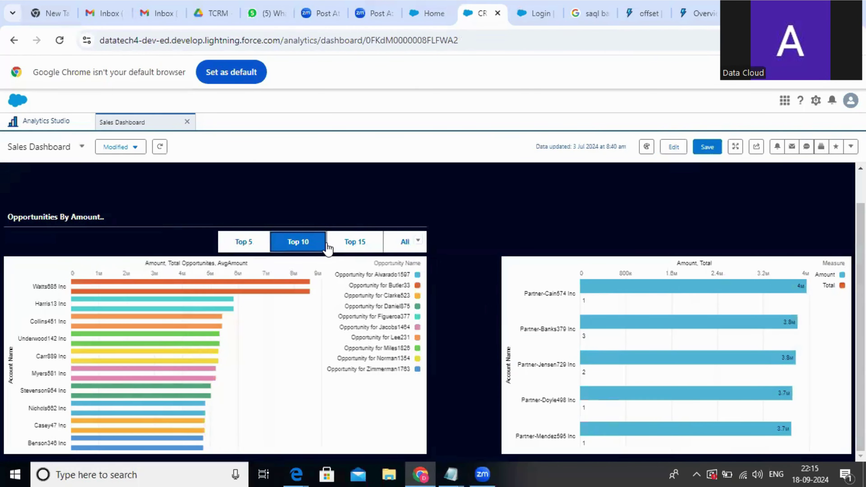
click(356, 247)
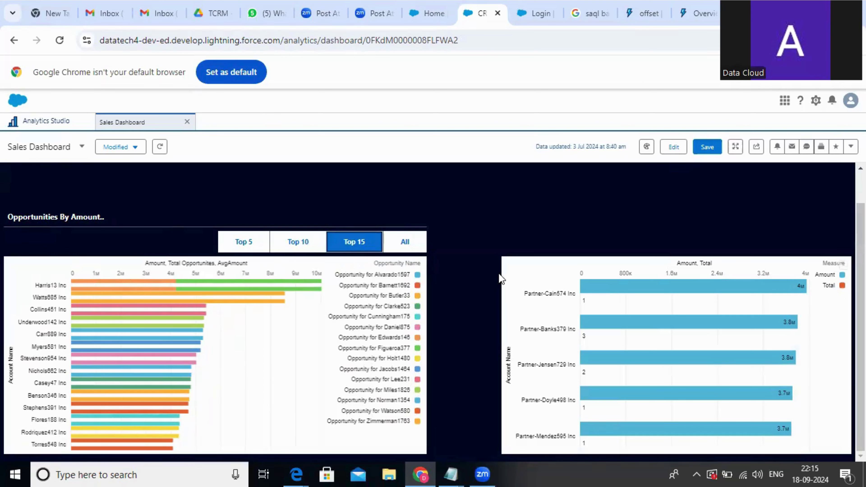
click(407, 245)
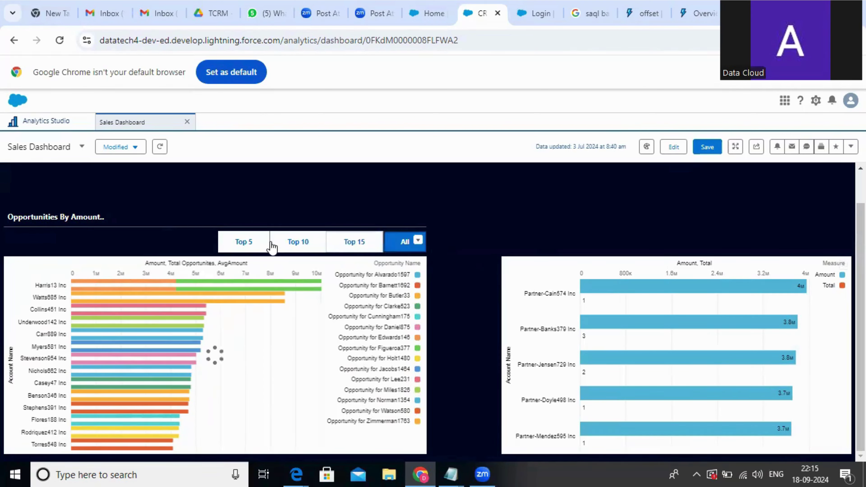
click(252, 246)
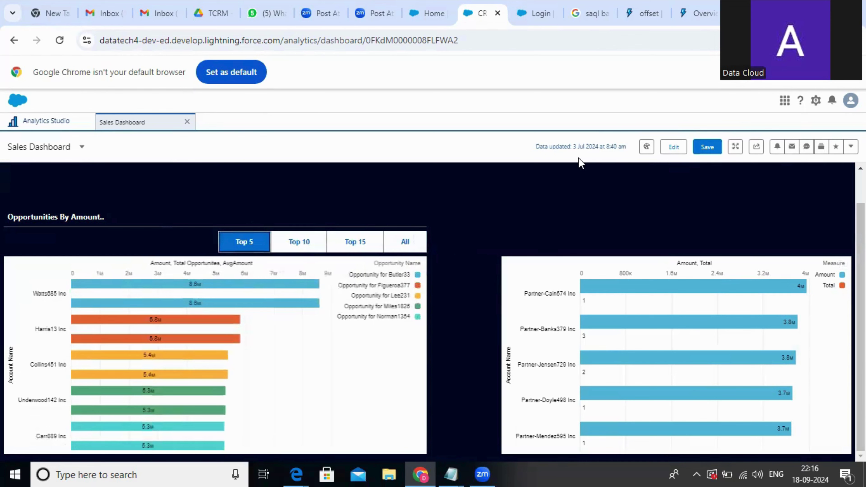
click(673, 147)
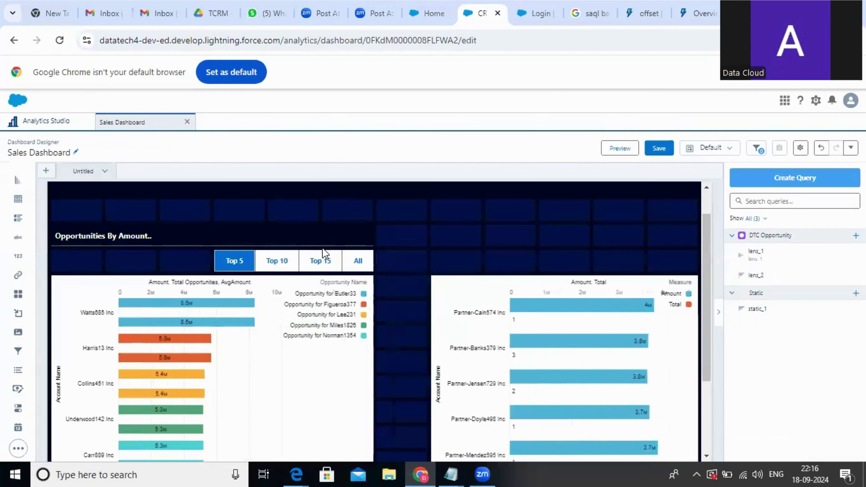
click(319, 258)
click(810, 173)
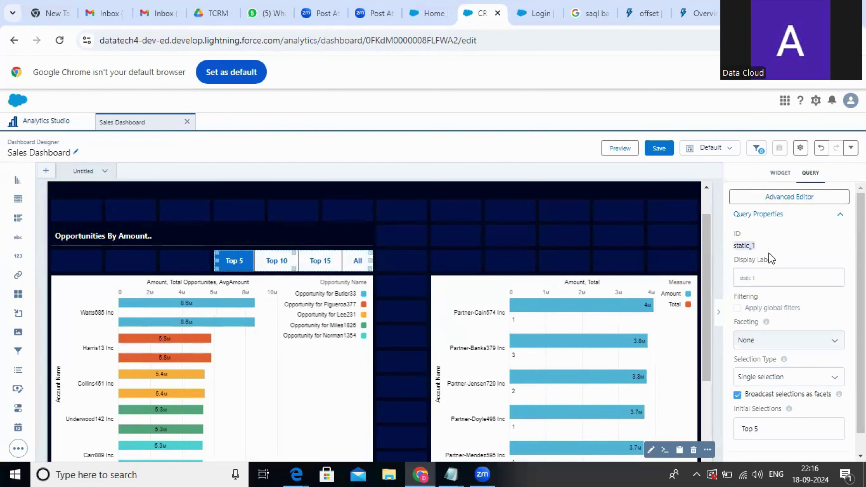
click(596, 316)
click(768, 205)
click(157, 225)
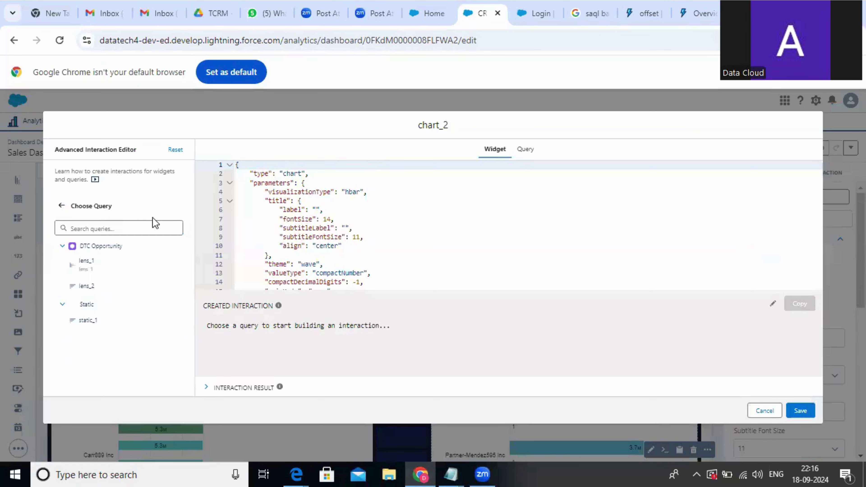
click(107, 232)
text(Amount)
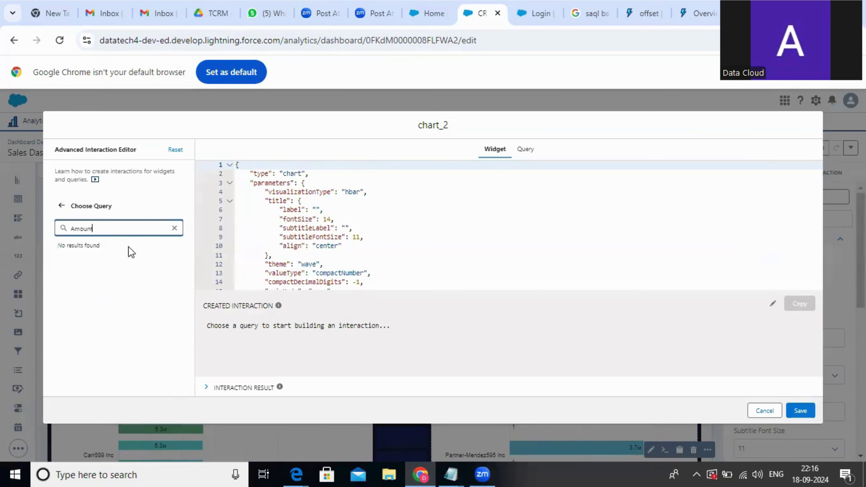
click(173, 229)
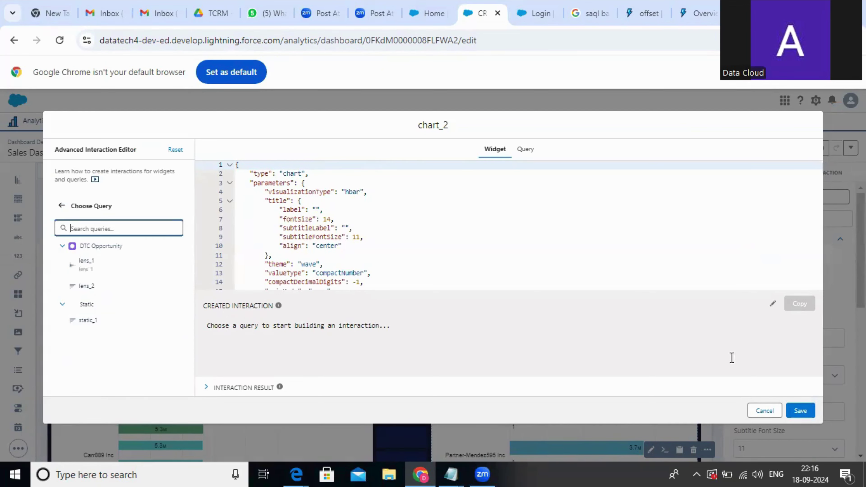
click(761, 411)
Step: Show the query properties of the Top 5/Top 10/Top 15/All toggle and select its query ID static_1
click(267, 267)
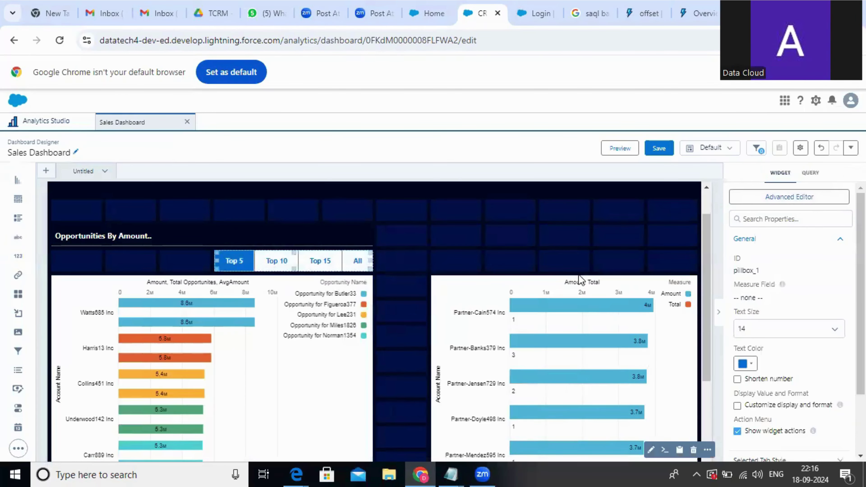
click(810, 173)
double_click(744, 246)
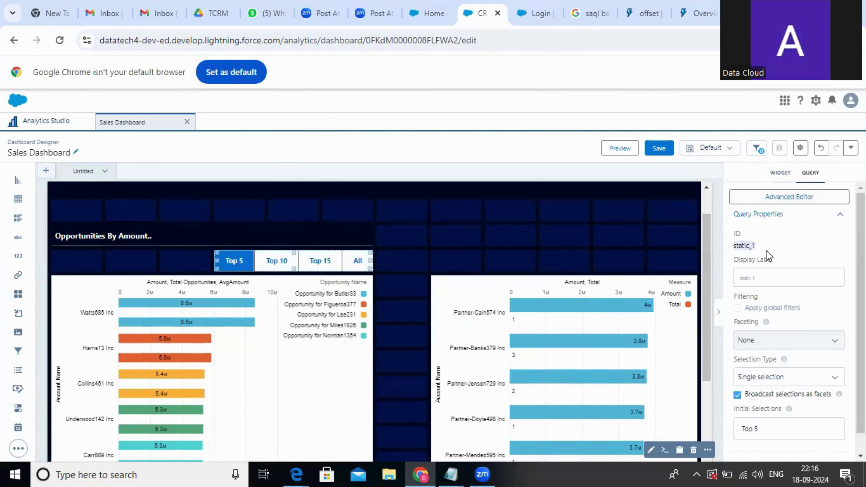
Step: Open the query definition of the second chart, chart_2, in the Advanced Editor
click(573, 356)
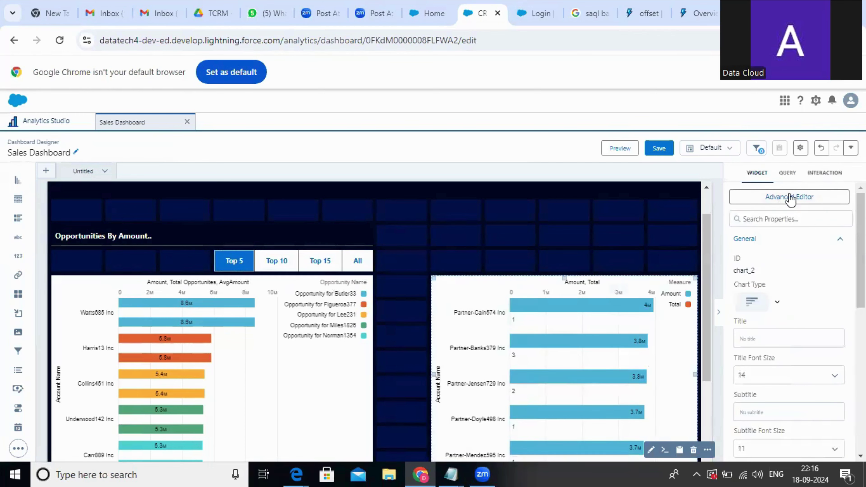
click(789, 198)
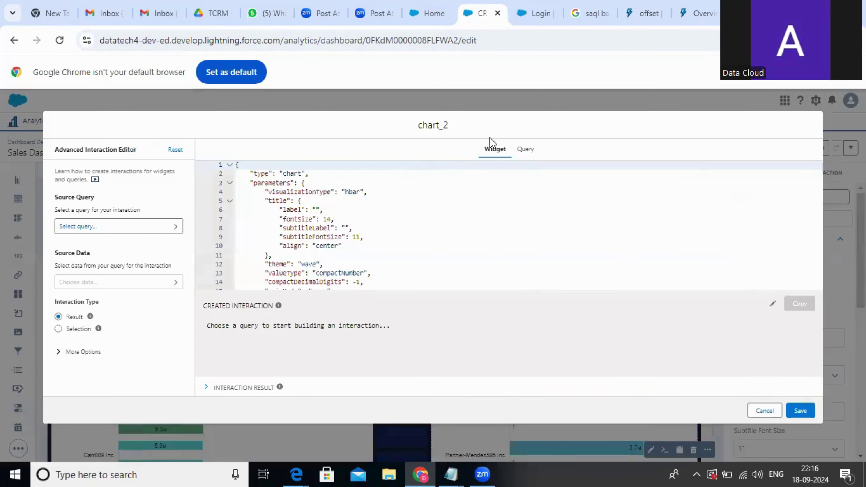
click(525, 149)
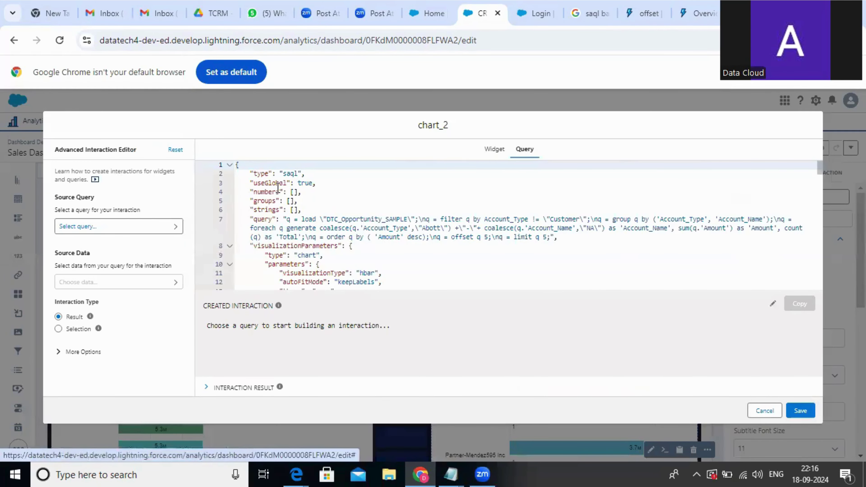
Step: Choose static_1 as the source query for the interaction on chart_2
click(133, 226)
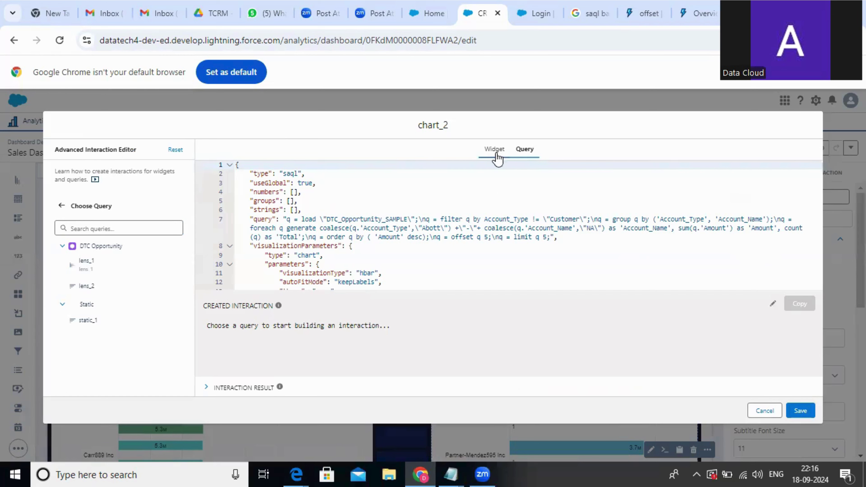
click(103, 228)
text(static_1)
click(87, 260)
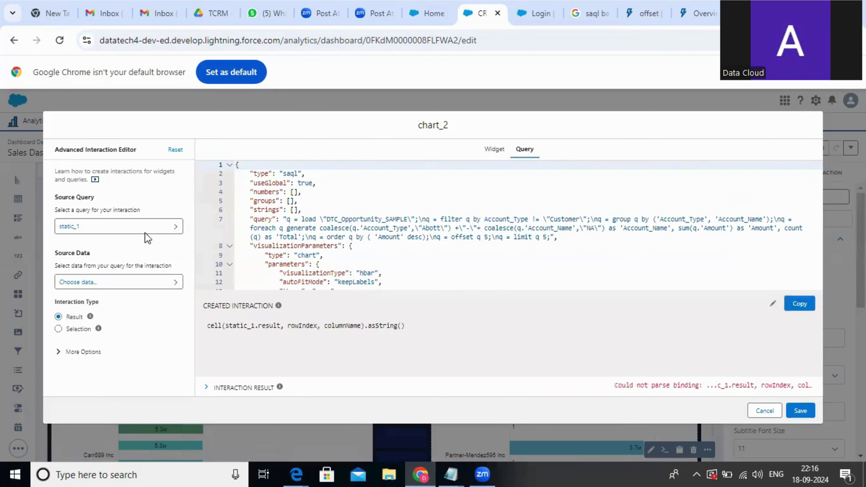
Step: Set the interaction's source data to a cell with row index 0 and column Text2, using the Selection interaction type
click(124, 283)
click(103, 288)
click(78, 309)
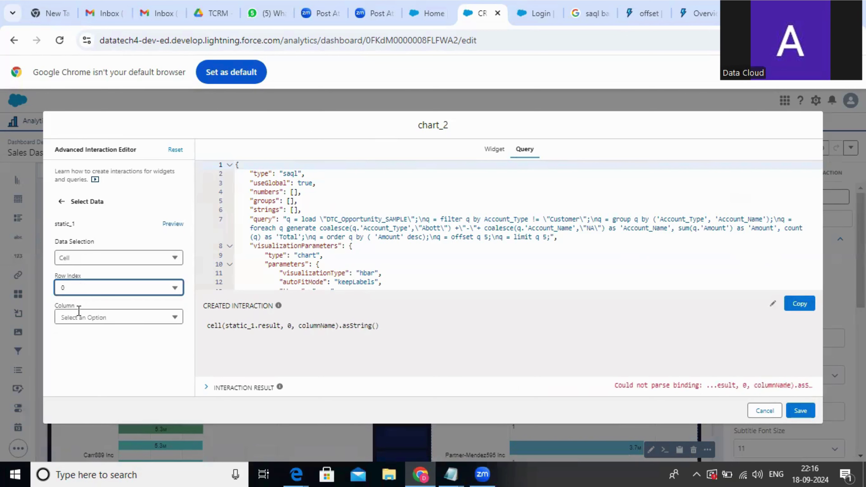
click(79, 311)
click(92, 351)
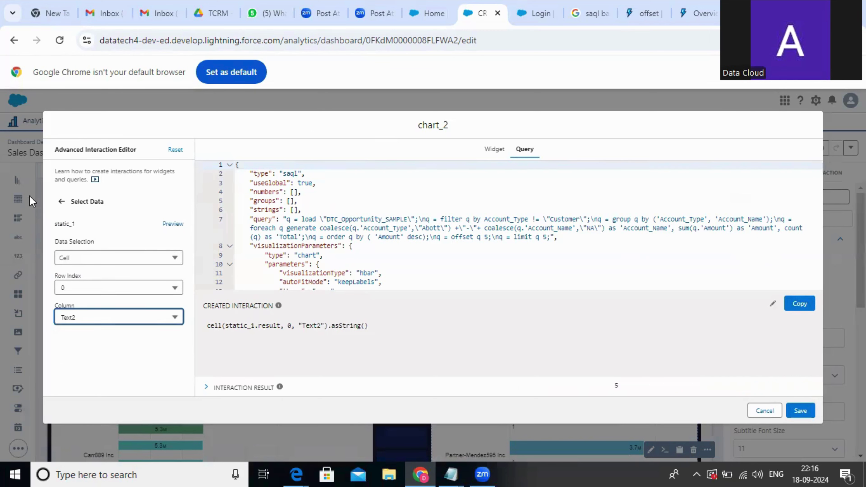
click(70, 201)
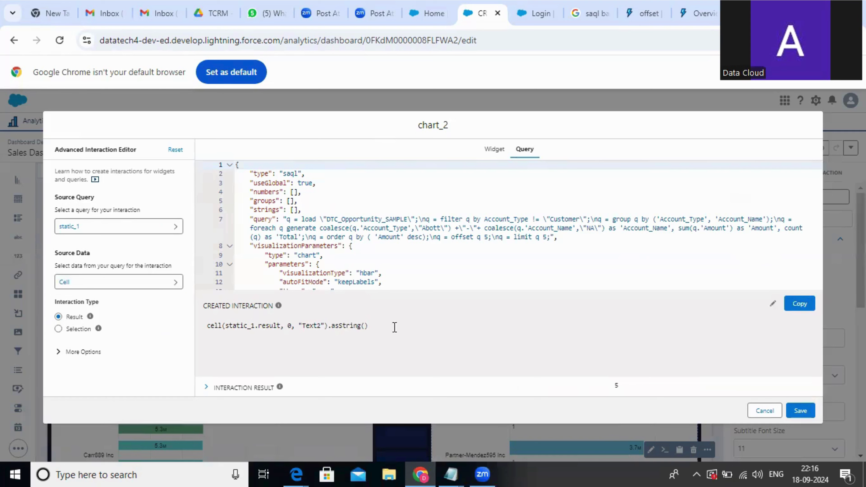
click(58, 329)
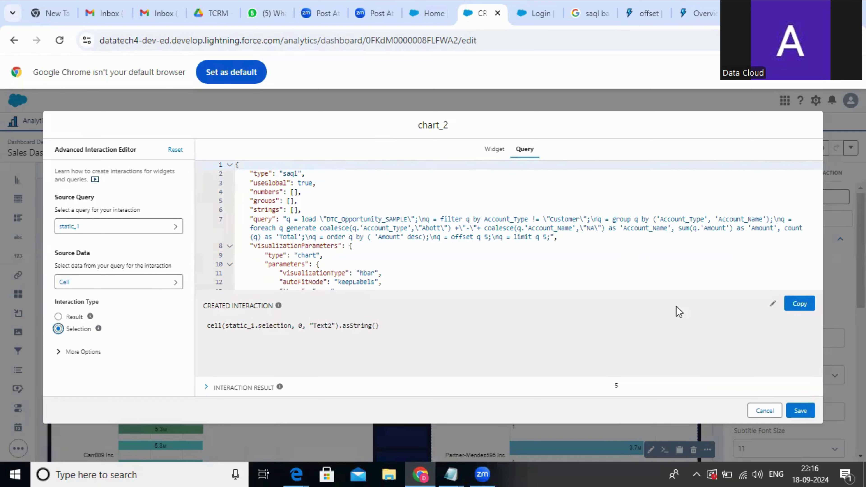
Step: Replace the offset and limit values in chart_2's query with the copied cell(static_1.selection, 0, "Text2").asString() binding and save
click(799, 303)
double_click(486, 237)
key(ctrl+v)
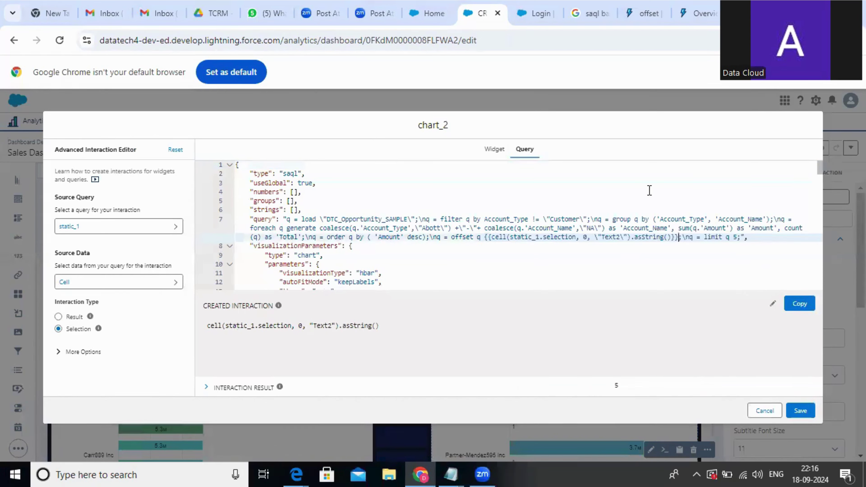
double_click(735, 237)
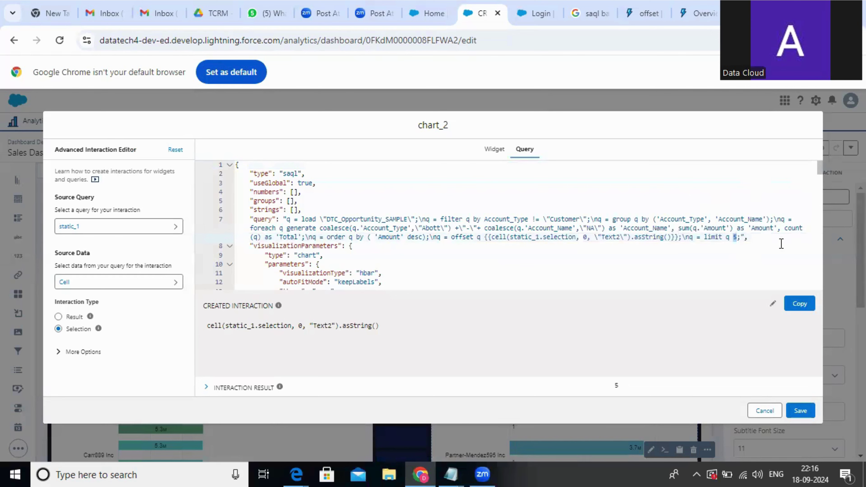
key(ctrl+v)
click(804, 413)
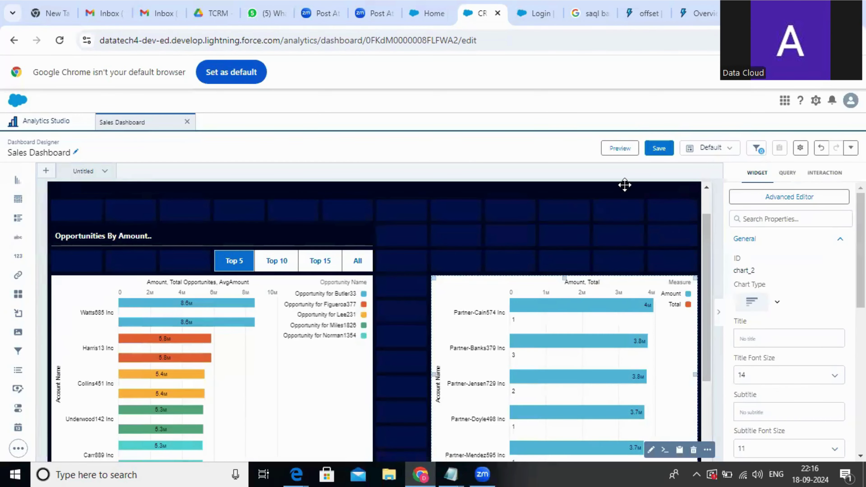
Step: Preview the dashboard and check the second chart with the Top 10, Top 15, All and Top 5 toggle options
click(622, 148)
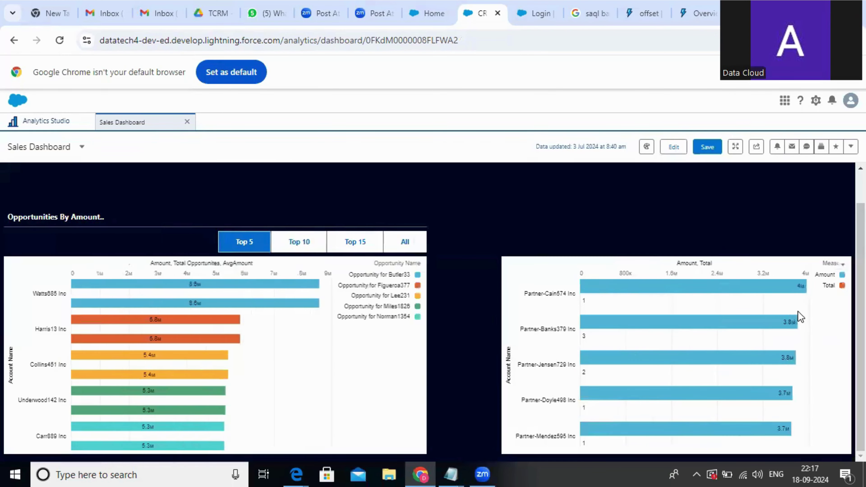
click(302, 242)
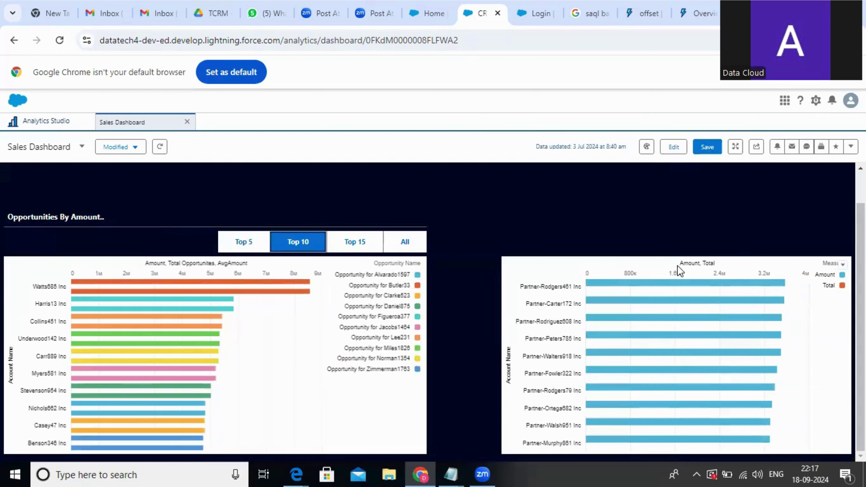
mouse_move(657, 286)
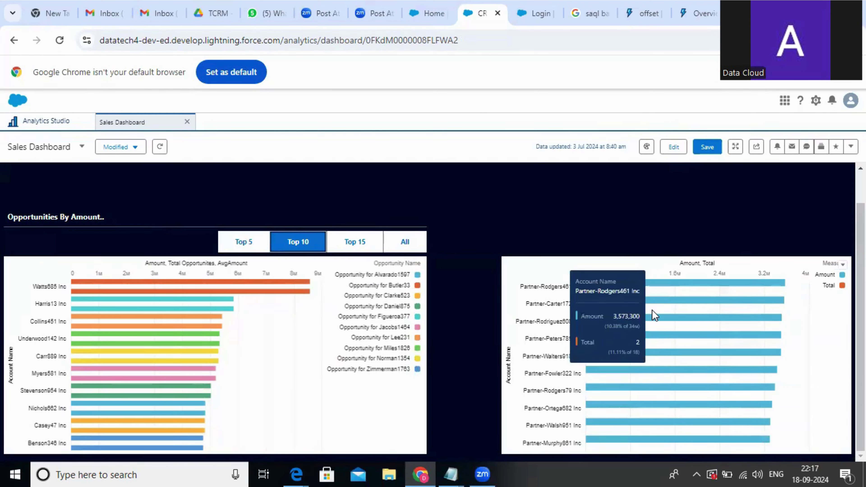
mouse_move(655, 306)
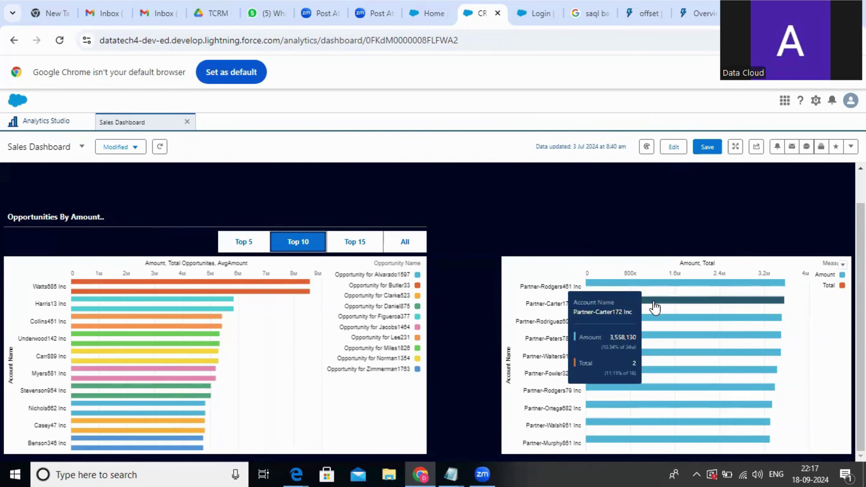
click(356, 242)
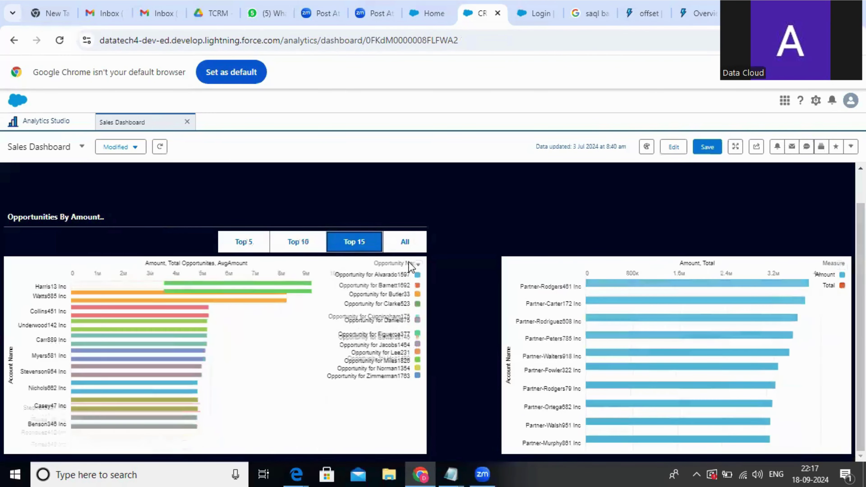
click(405, 247)
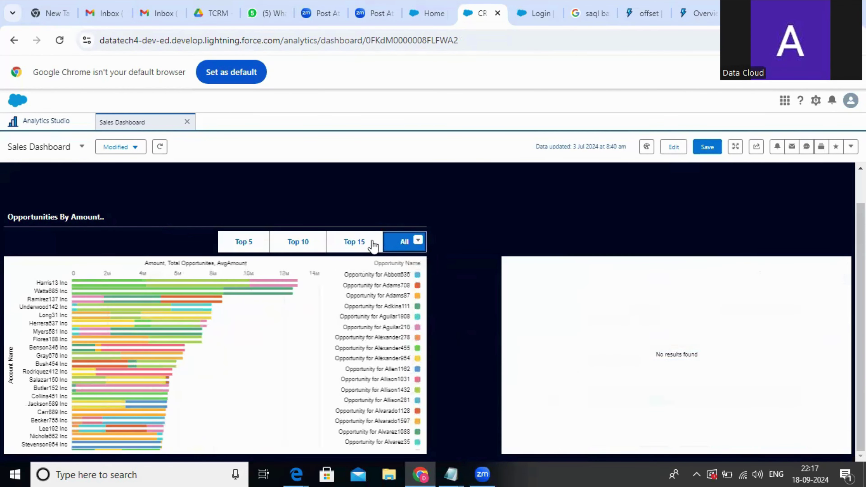
click(842, 266)
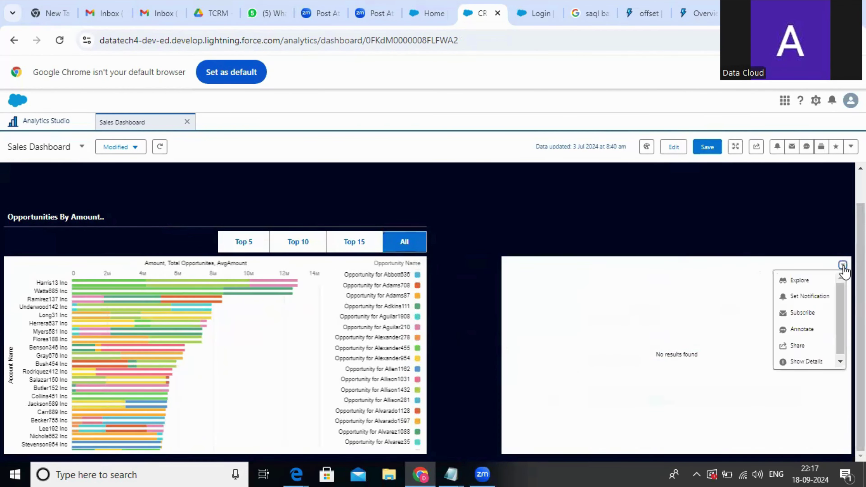
click(354, 242)
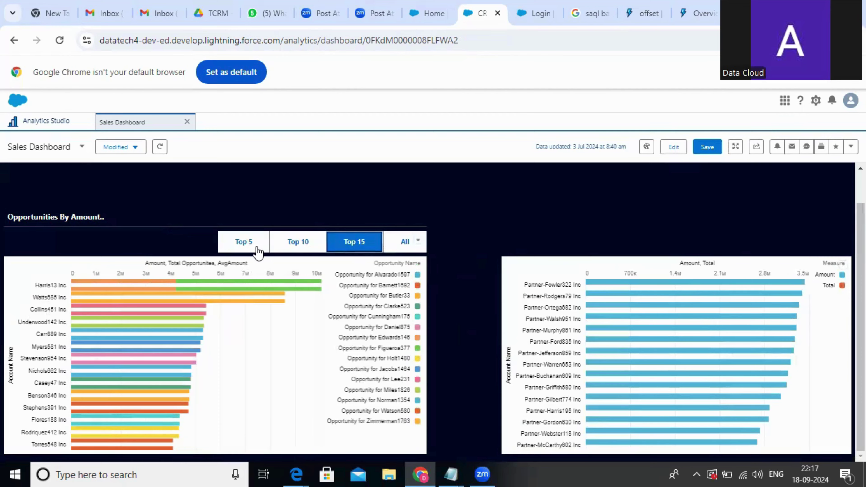
click(243, 241)
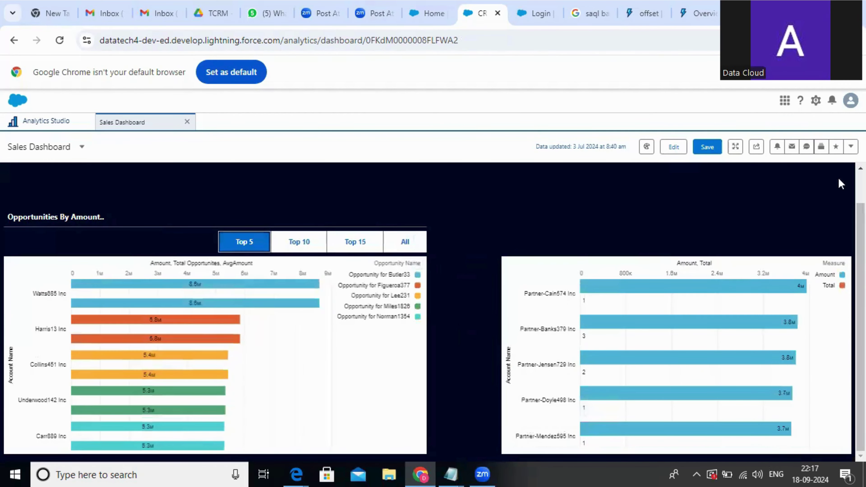
Step: Reopen chart_2's query for editing, insert -- before the offset statement to comment it out, and save
click(673, 147)
click(562, 302)
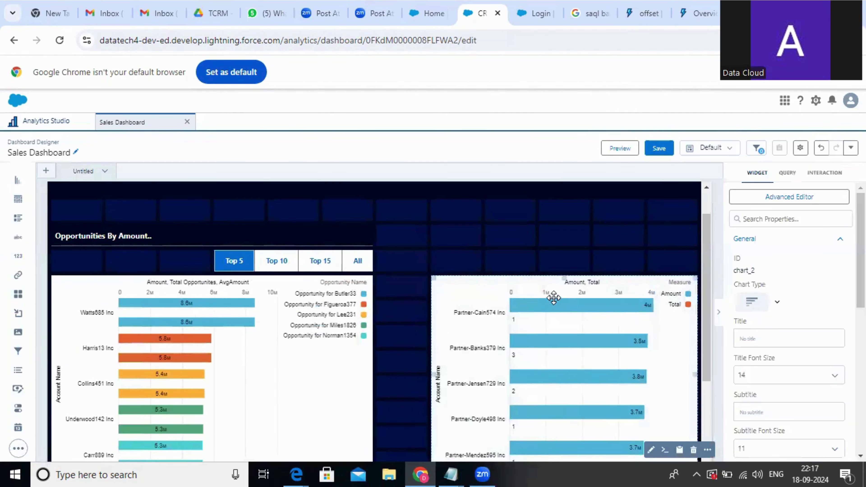
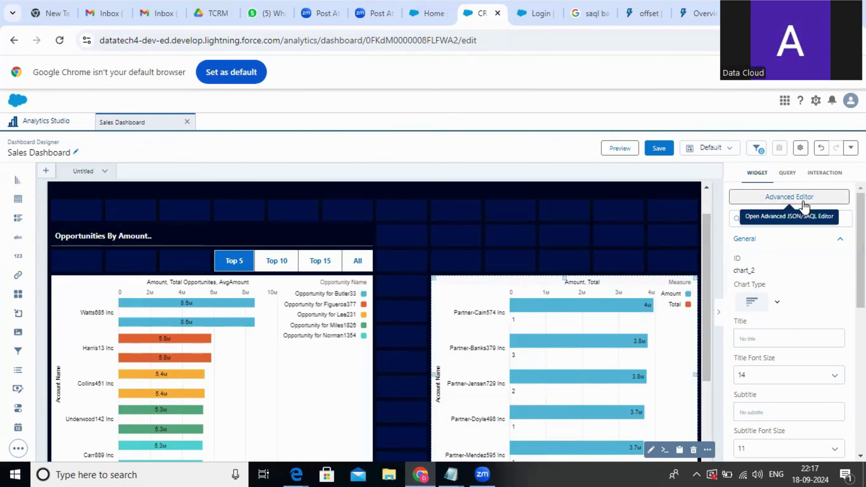
click(825, 200)
click(527, 150)
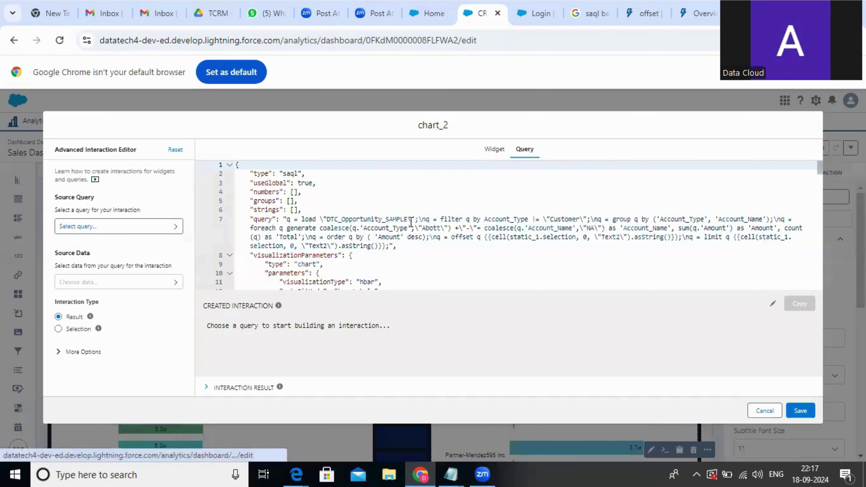
click(429, 238)
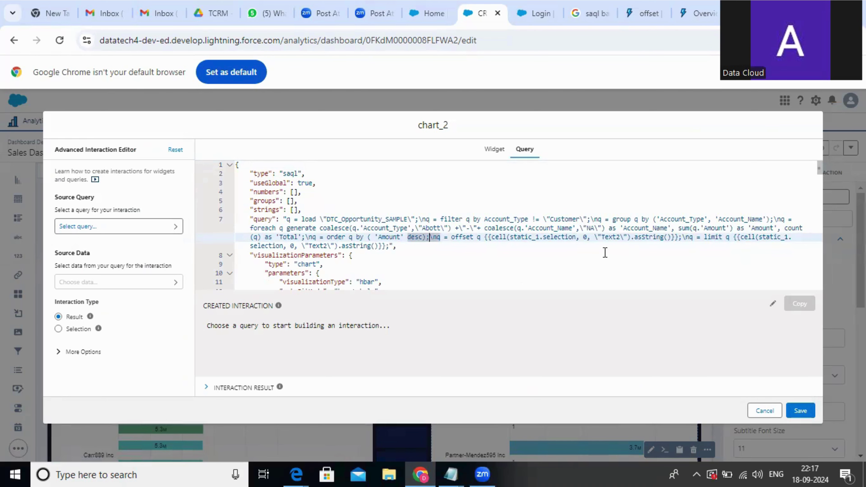
text(--)
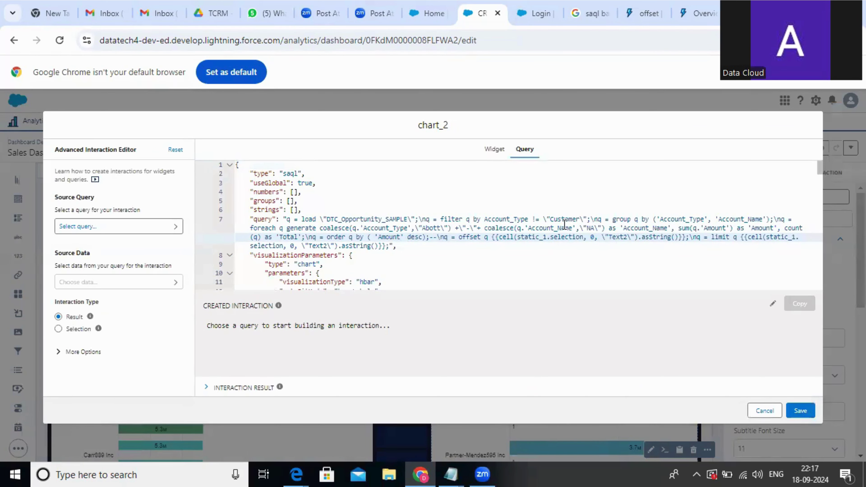
click(801, 409)
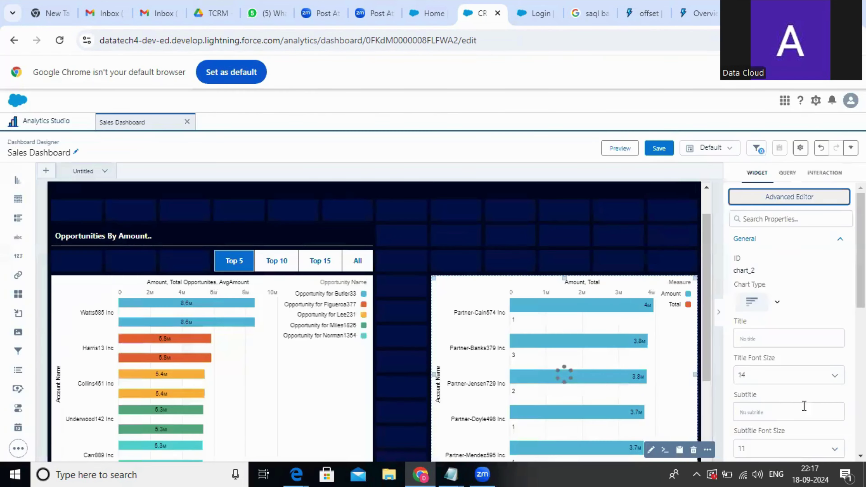
Step: Preview the dashboard again and inspect the second chart's first bar under Top 10 and Top 15
click(626, 149)
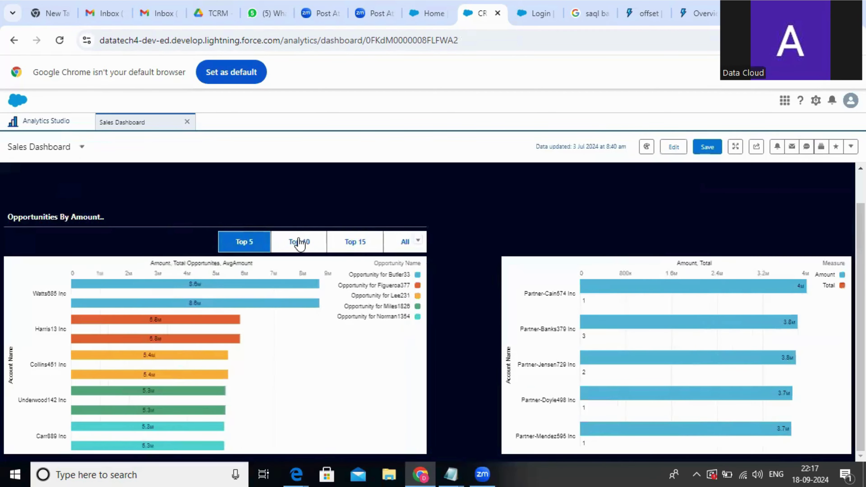
click(324, 244)
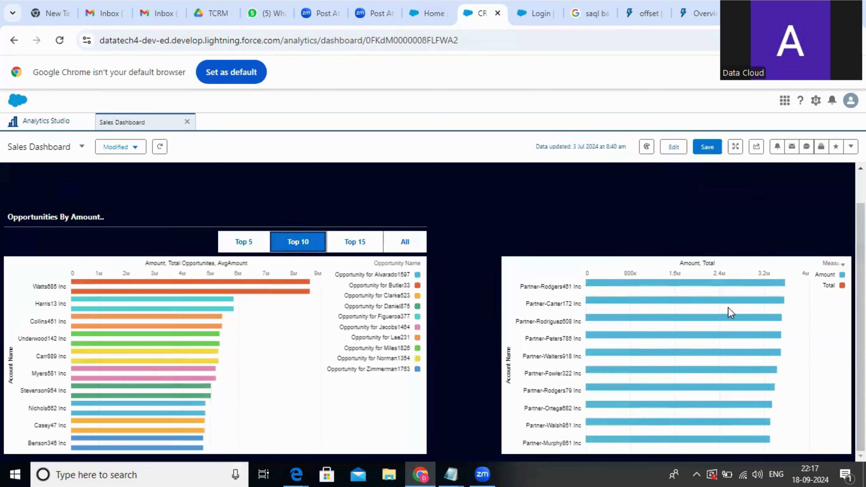
mouse_move(719, 289)
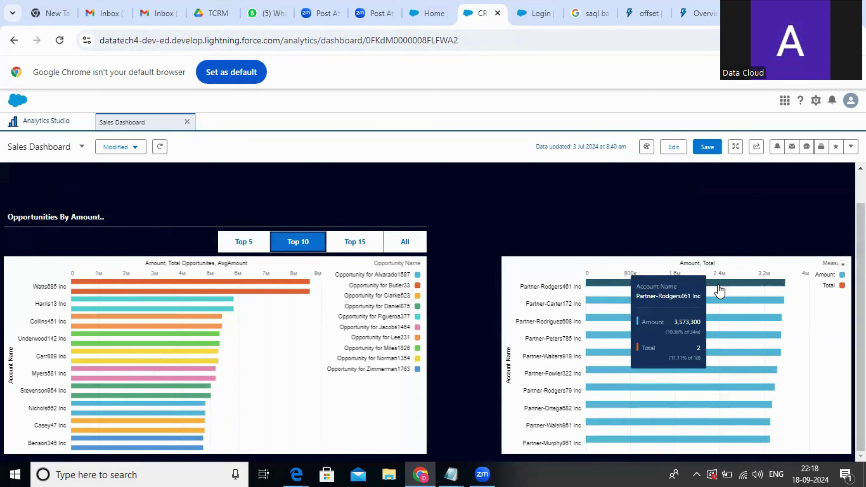
click(354, 242)
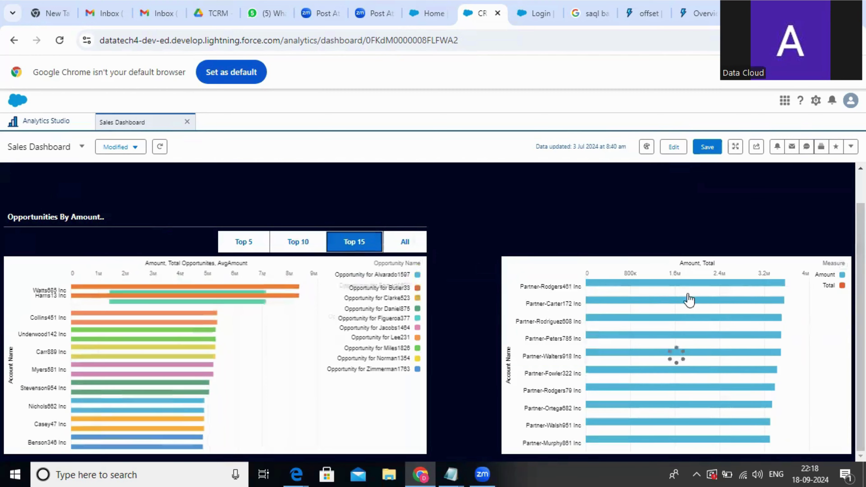
mouse_move(705, 289)
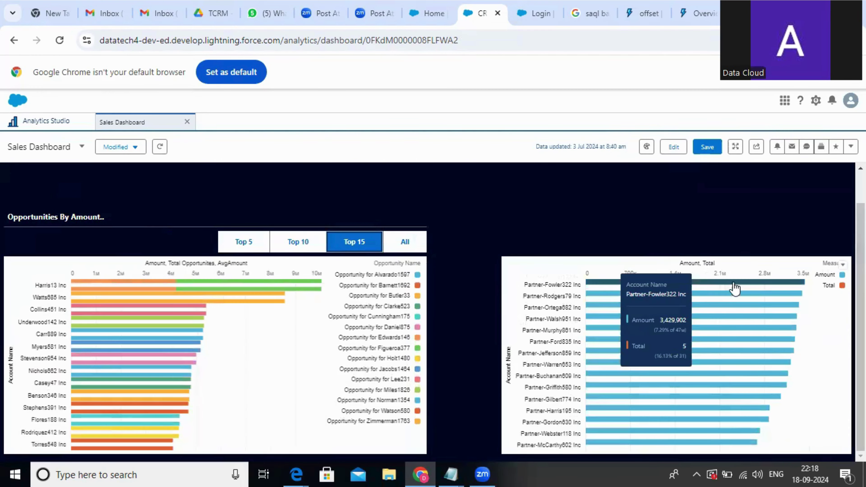
Step: Examine the final query and bindings trace in the second chart's details, and close them
click(843, 265)
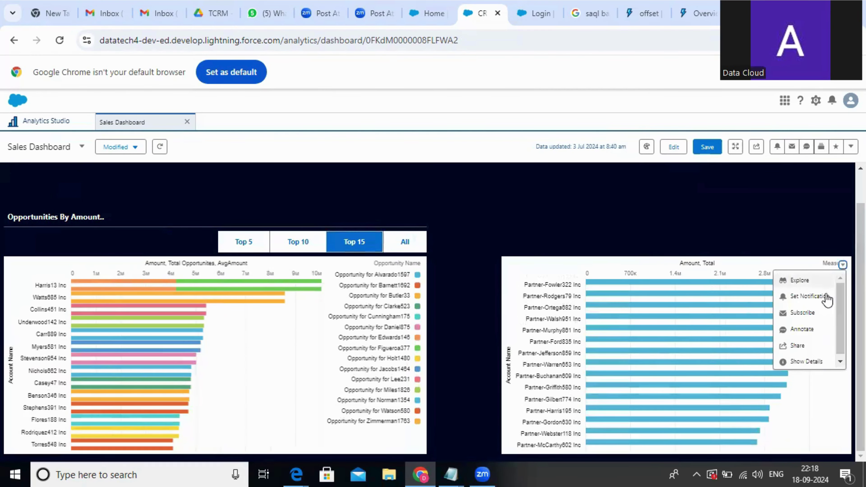
click(799, 362)
click(847, 203)
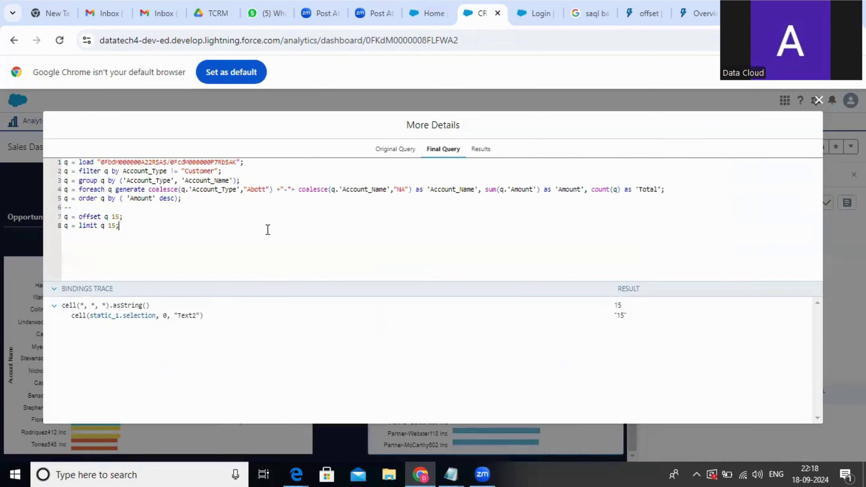
key(Escape)
click(854, 175)
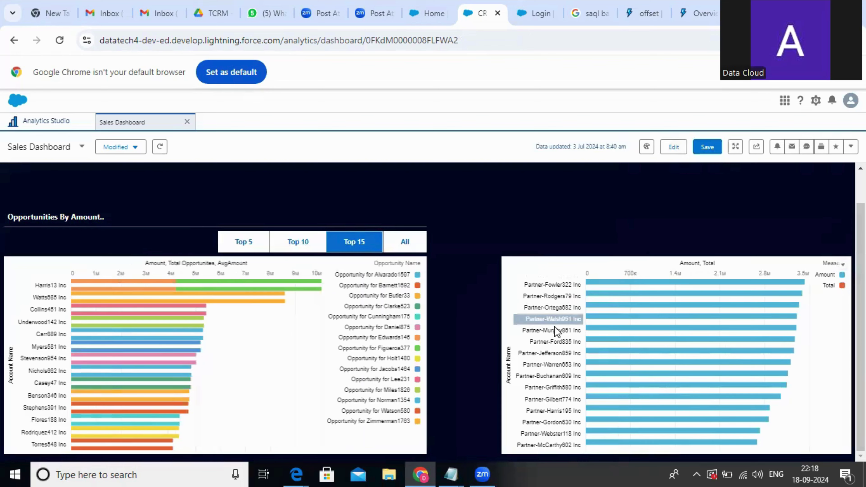
Step: Return the dashboard to editing and select the second chart, chart_2
scroll(530, 351, up, 1)
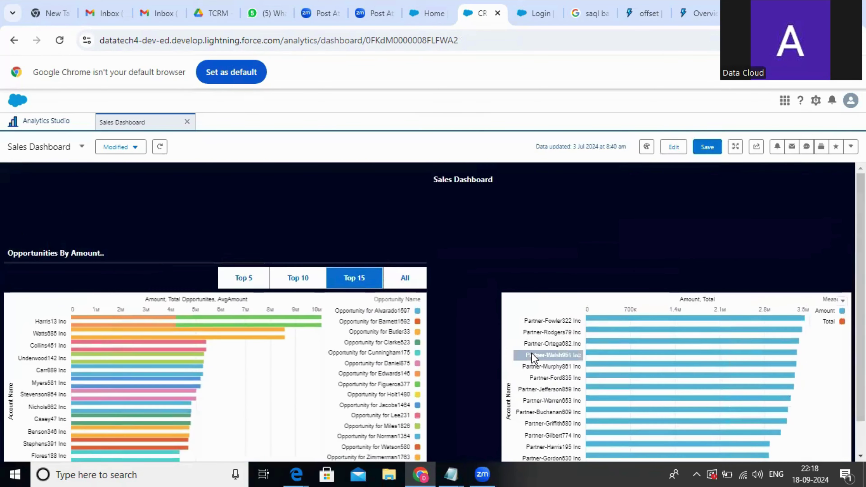
click(673, 147)
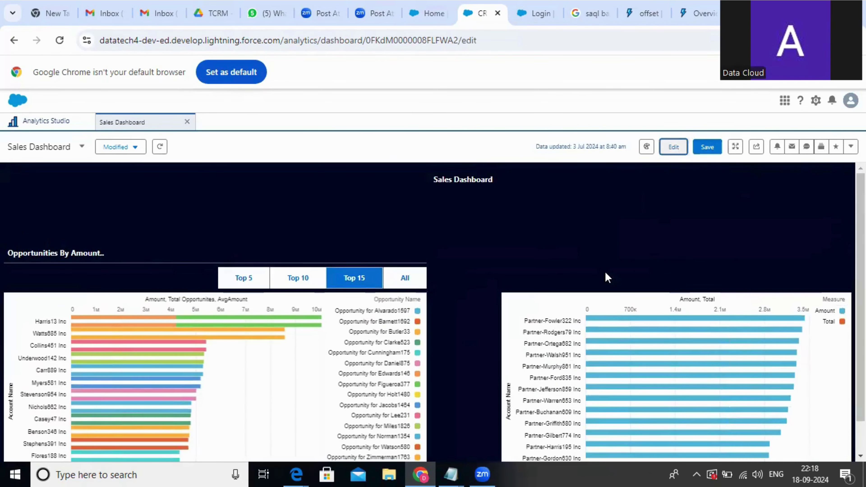
click(560, 350)
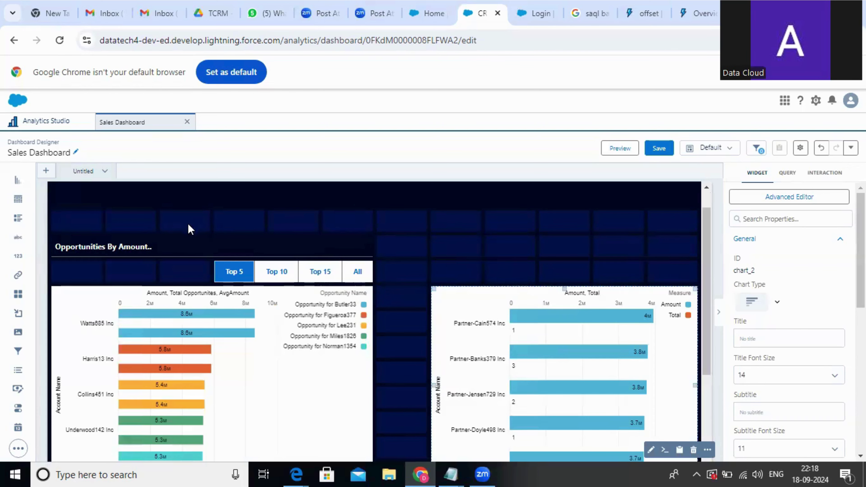
Step: Move both charts lower on the dashboard and keep them aligned side by side
scroll(226, 261, down, 1)
scroll(226, 261, up, 2)
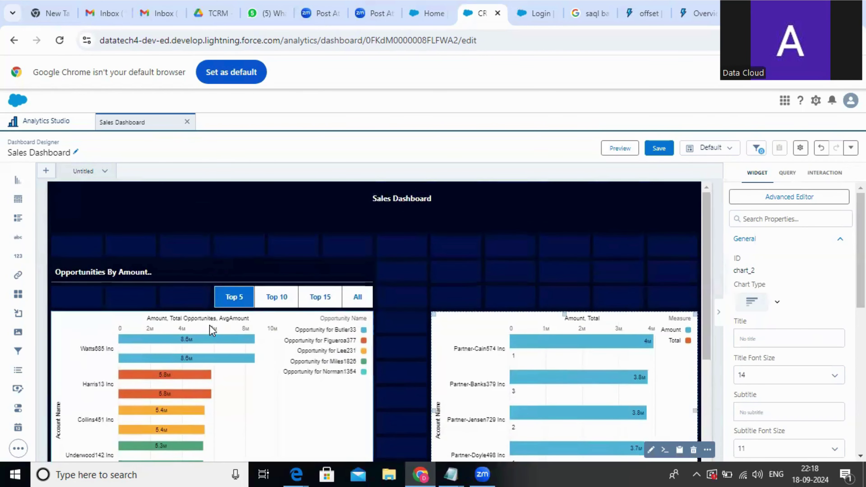
scroll(211, 317, down, 2)
drag(243, 266, 240, 350)
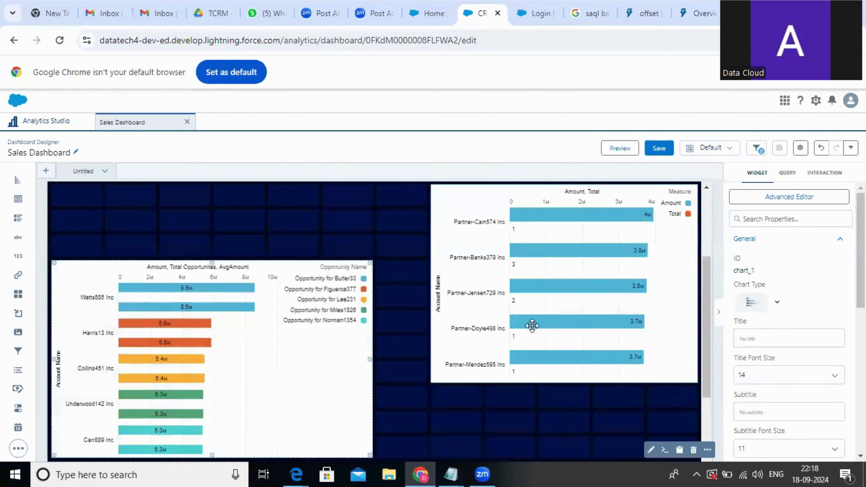
mouse_move(531, 326)
mouse_down()
mouse_move(532, 362)
mouse_move(560, 310)
mouse_move(546, 320)
mouse_up()
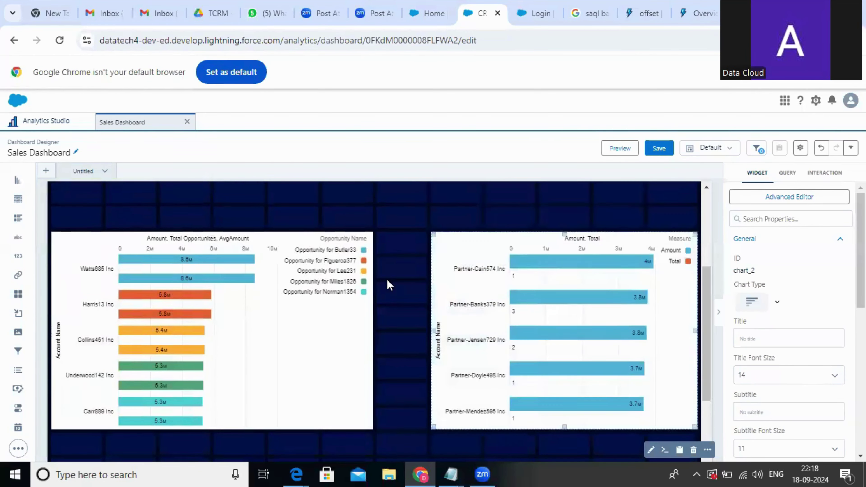
Step: Move the Top-N toggle and the Opportunities By Amount title down, closer to the charts
scroll(386, 279, up, 3)
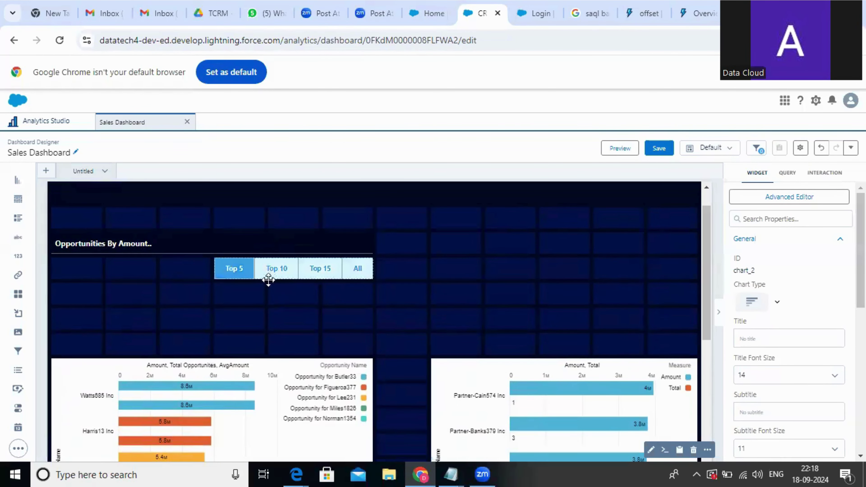
drag(269, 279, 262, 309)
drag(255, 240, 260, 290)
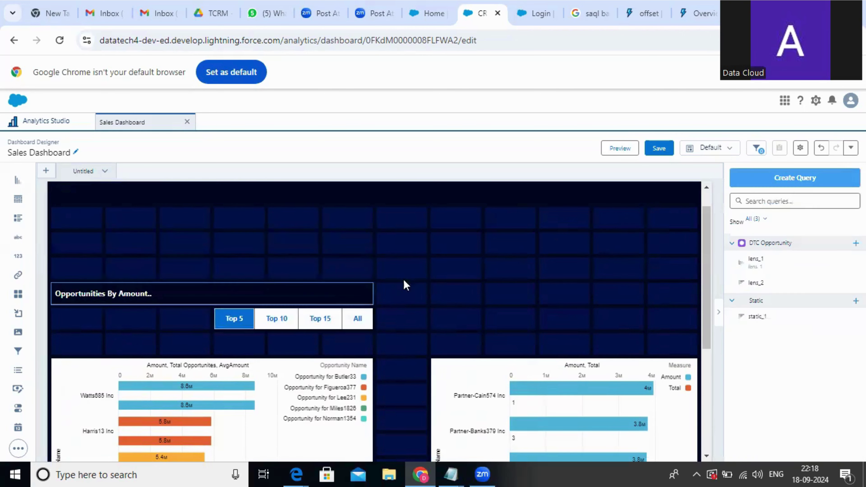
click(594, 378)
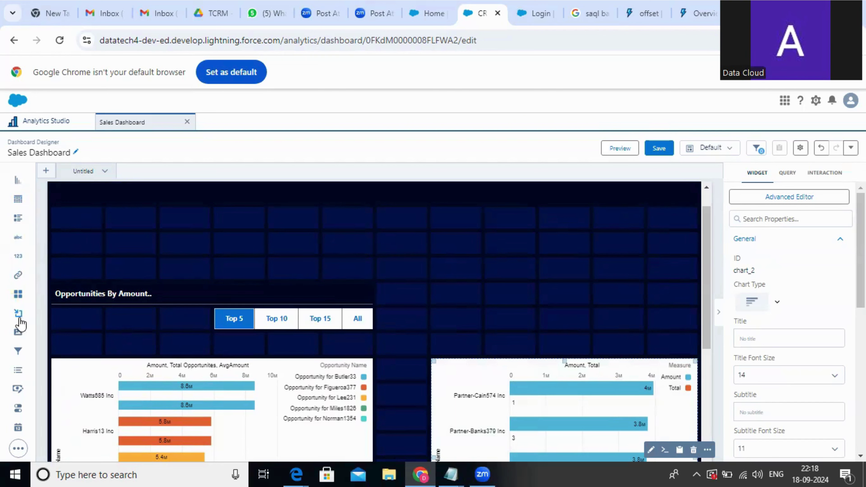
Step: Add a container above the Opportunities By Amount title, spanning the full dashboard width, with the darkest navy default colour as background
drag(20, 322, 174, 246)
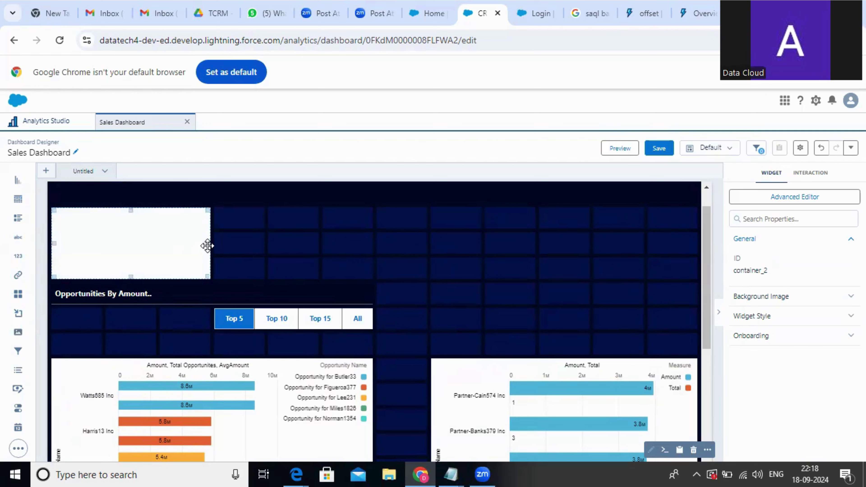
drag(208, 243, 680, 251)
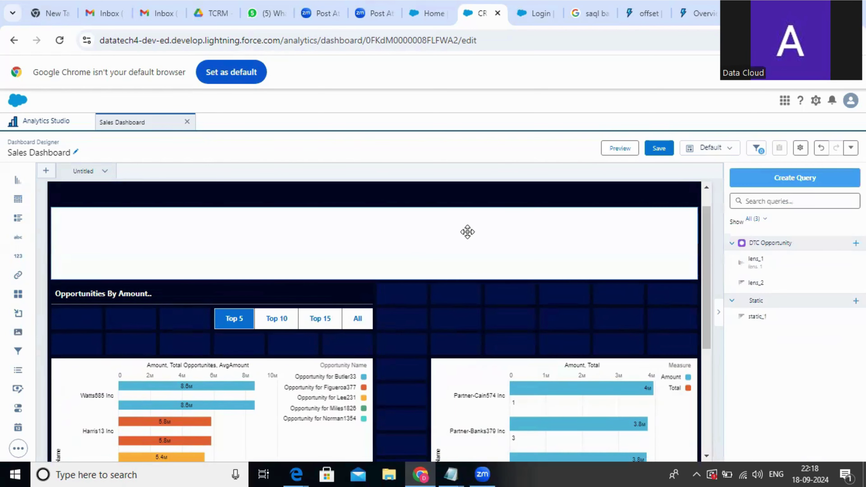
click(815, 320)
scroll(794, 327, down, 2)
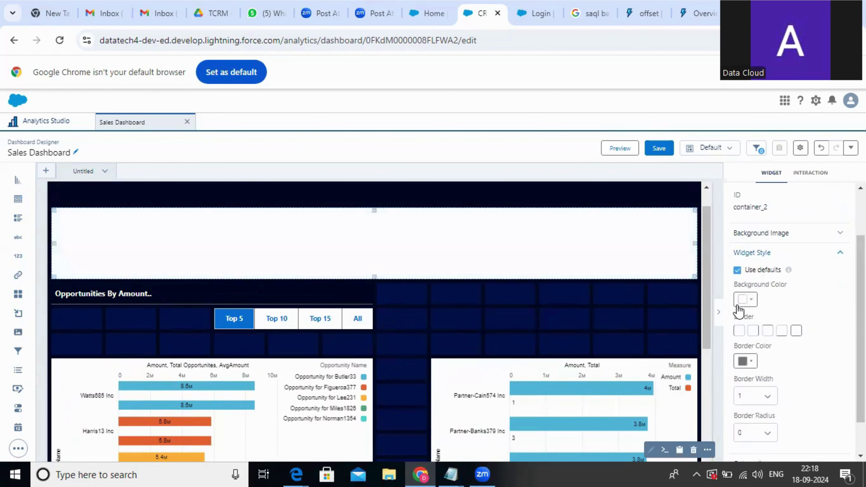
click(743, 299)
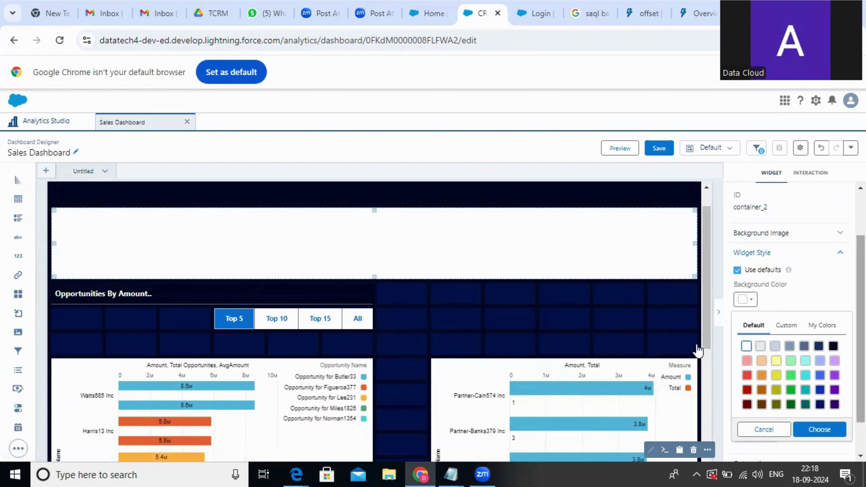
click(832, 346)
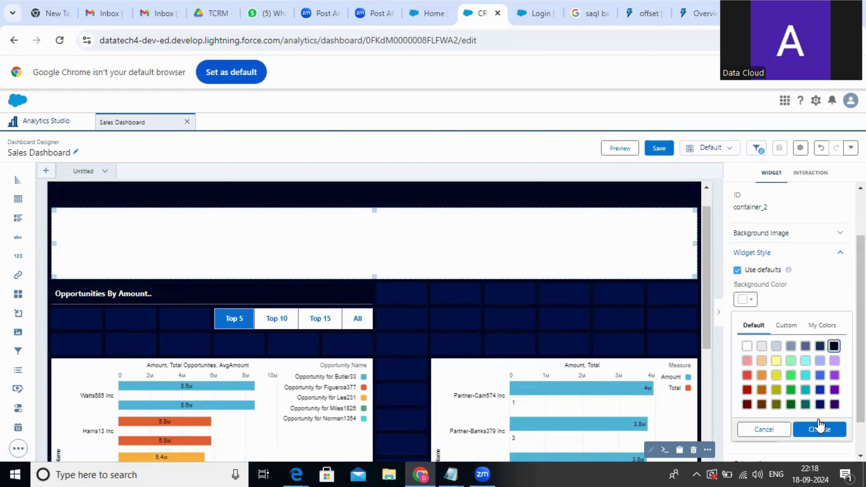
click(819, 429)
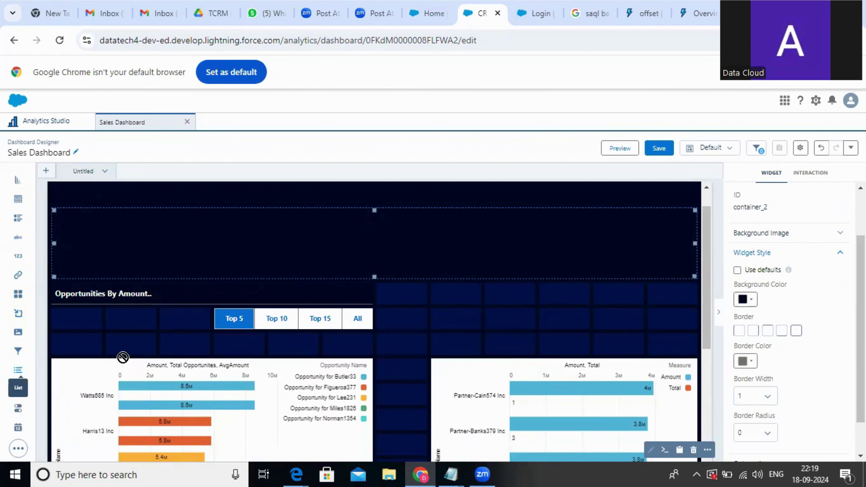
Step: Add a list filter on the DTC Opportunity field Account Type inside the new container
drag(18, 375, 109, 243)
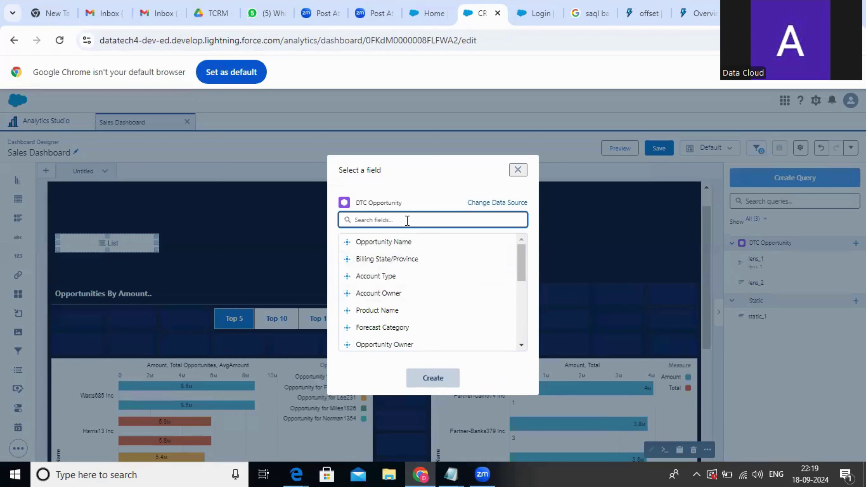
text(t)
key(BackSpace)
text(typre)
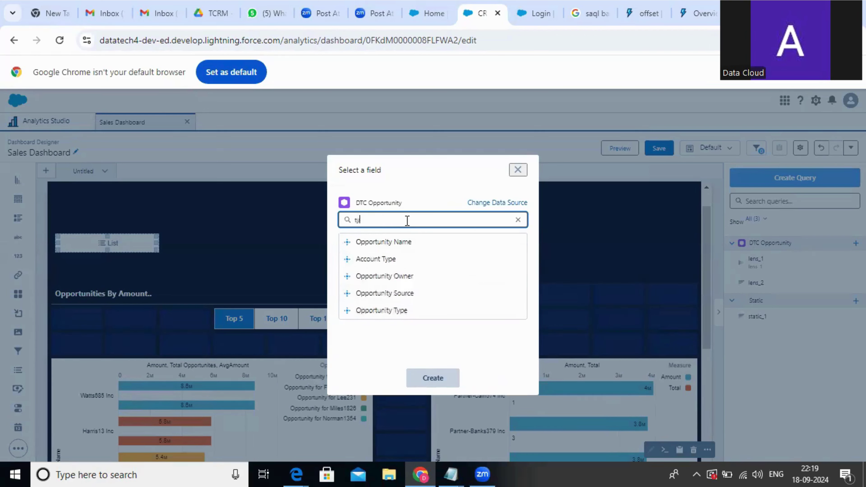
key(BackSpace)
key(BackSpace)
key(BackSpace)
text(p)
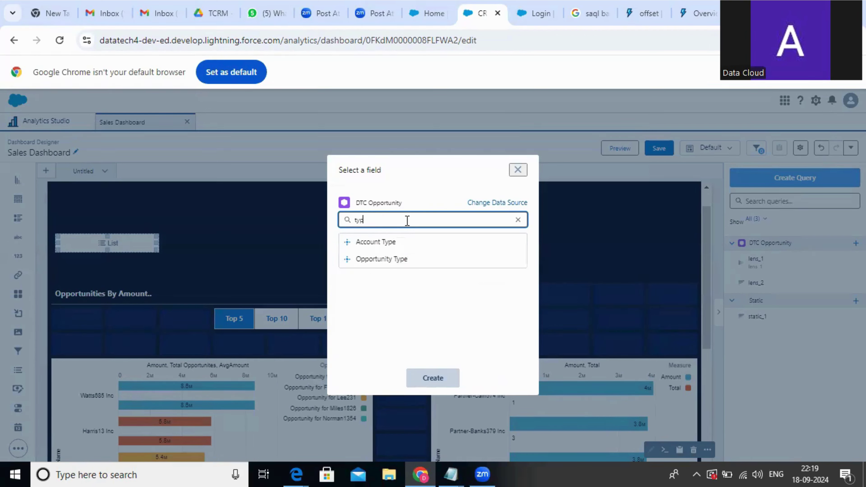
click(392, 243)
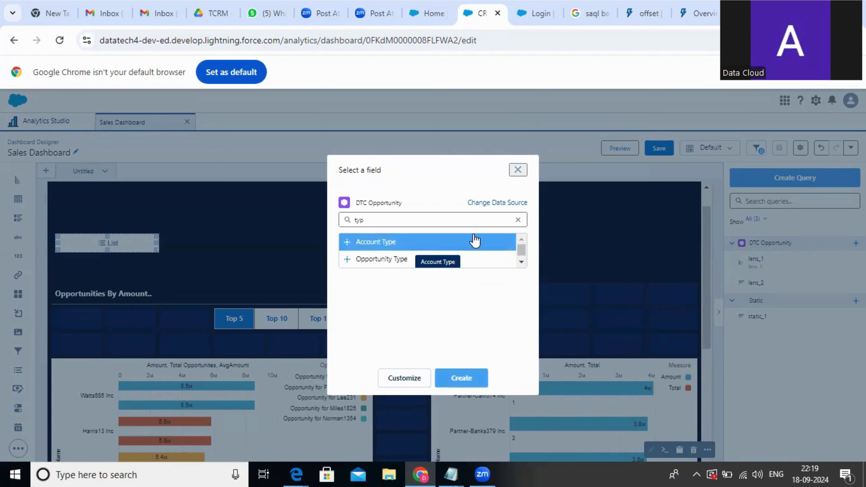
click(471, 378)
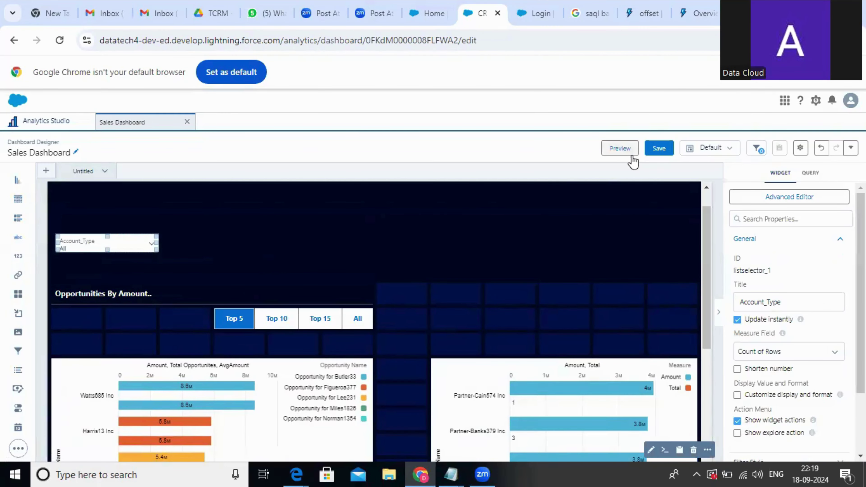
Step: Insert -- directly after the load statement in chart_2's query to try commenting out the Account_Type filter, and save
click(531, 396)
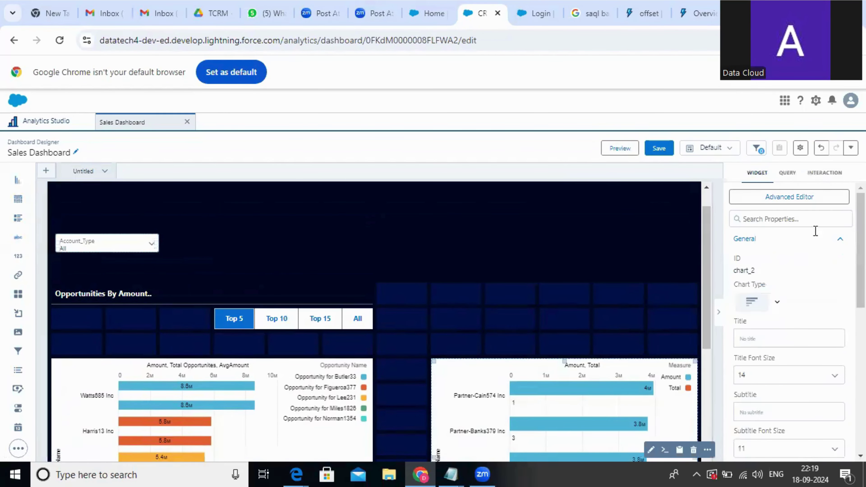
click(789, 197)
click(525, 149)
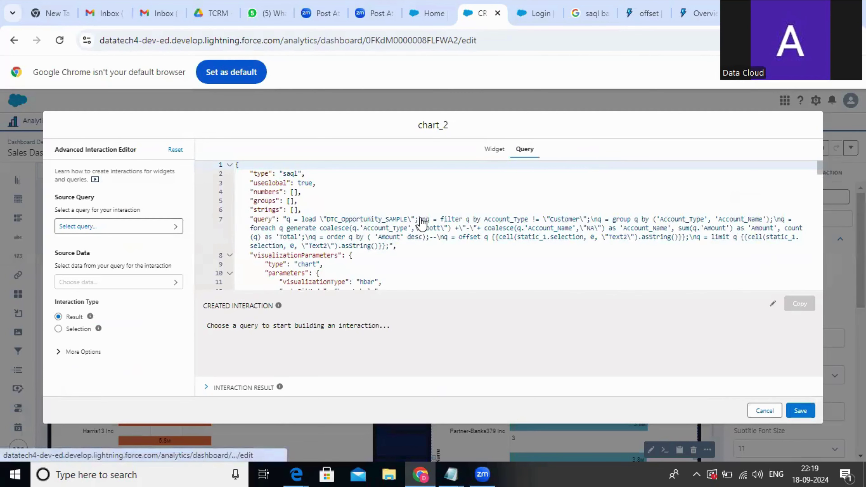
click(420, 219)
text(--)
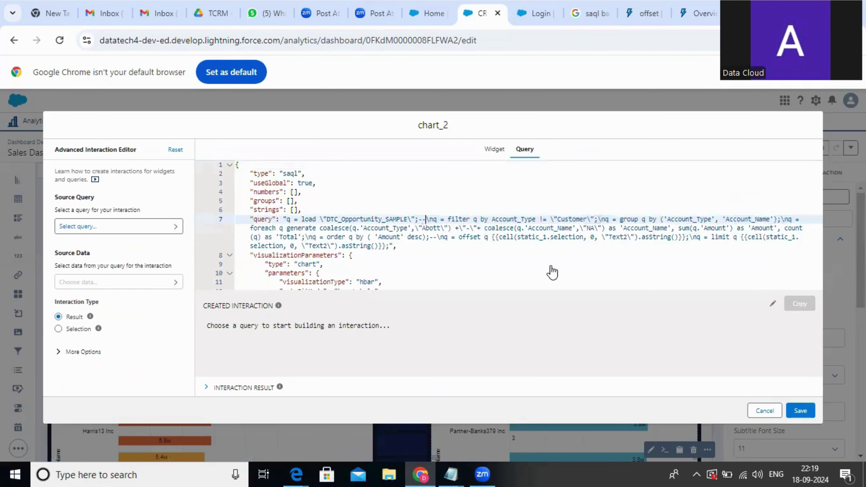
click(800, 411)
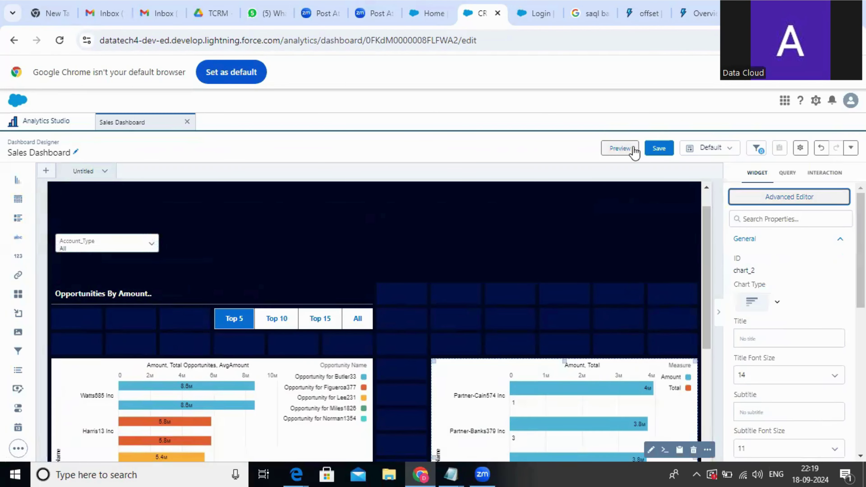
Step: Preview the dashboard and compare both charts with the Account_Type filter set to Customer and to Partner
click(620, 148)
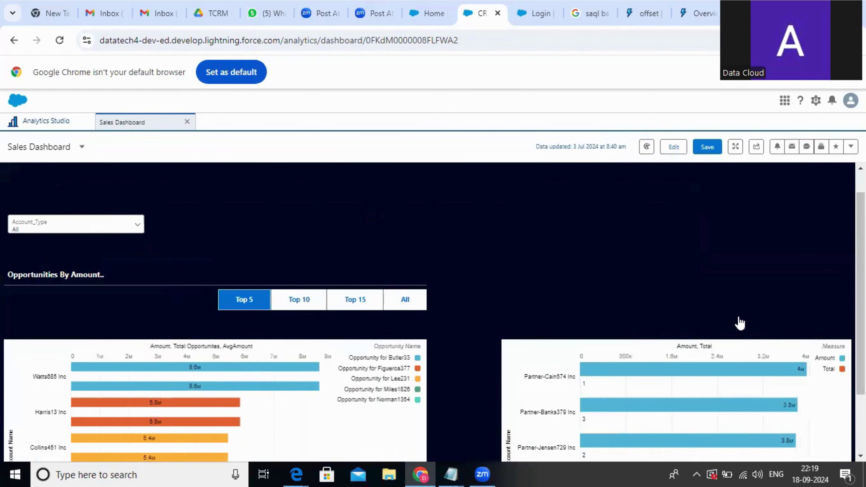
scroll(672, 348, down, 1)
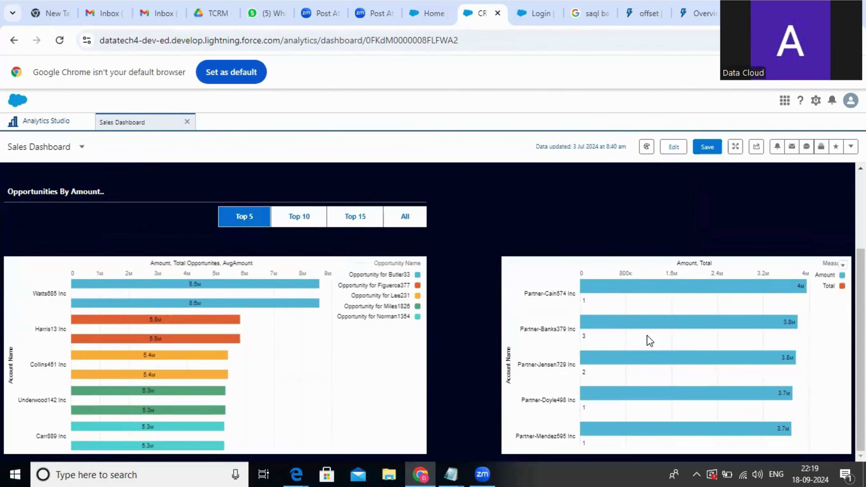
scroll(647, 326, up, 1)
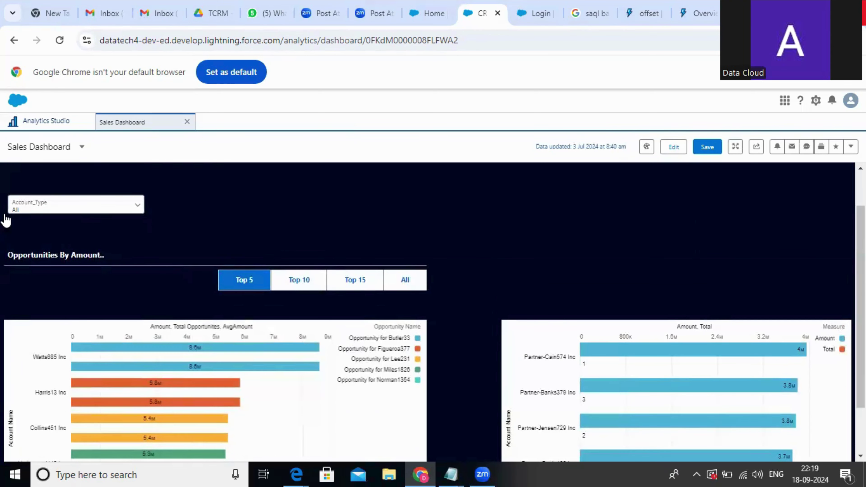
click(90, 207)
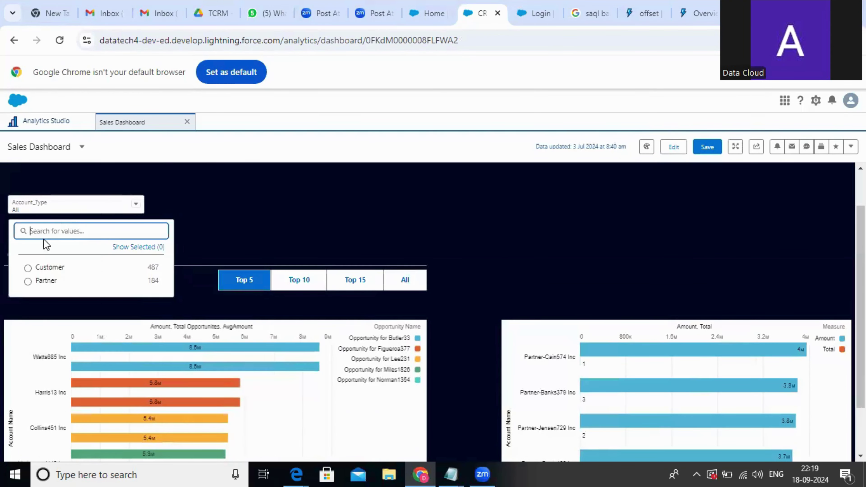
click(50, 267)
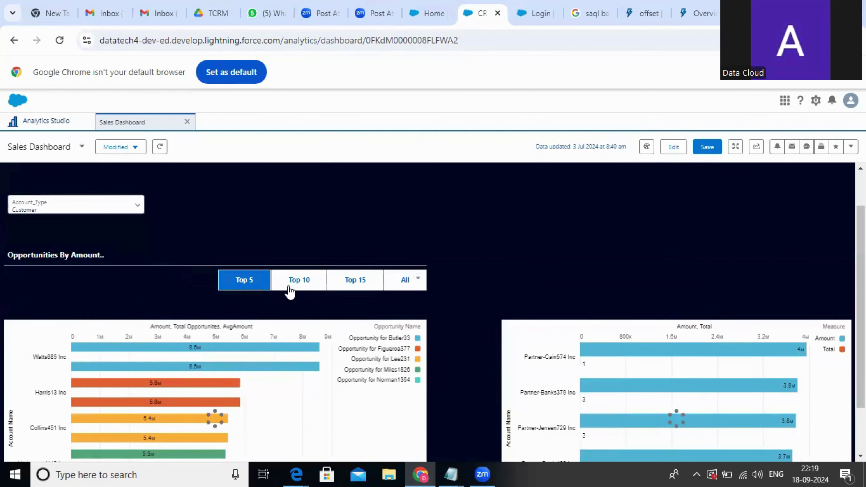
click(62, 204)
click(58, 280)
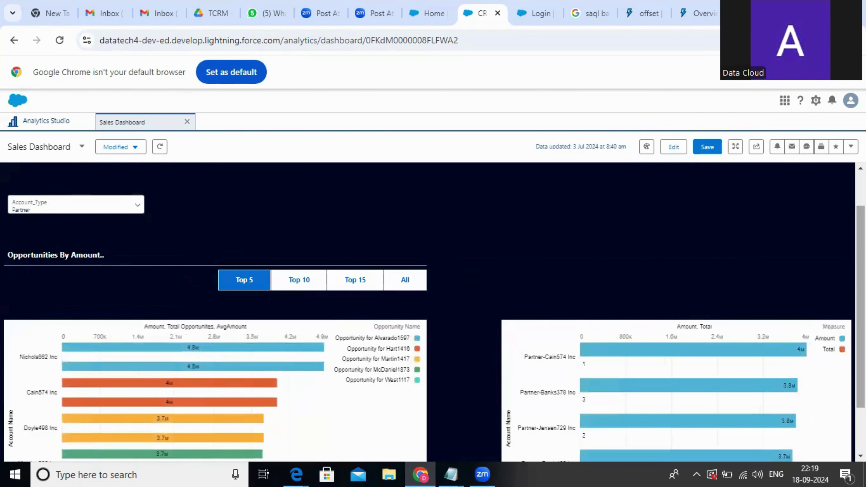
Step: Examine the second chart's final query with the Partner filter applied, and close the query details
click(842, 328)
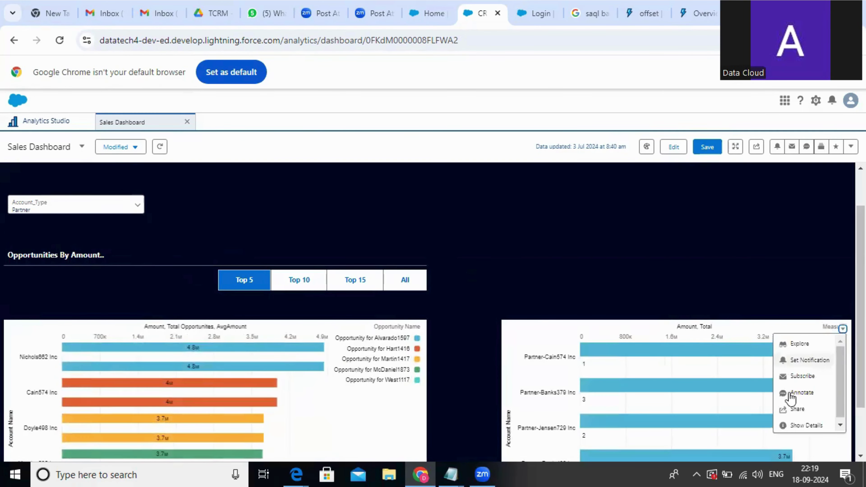
click(787, 426)
click(847, 203)
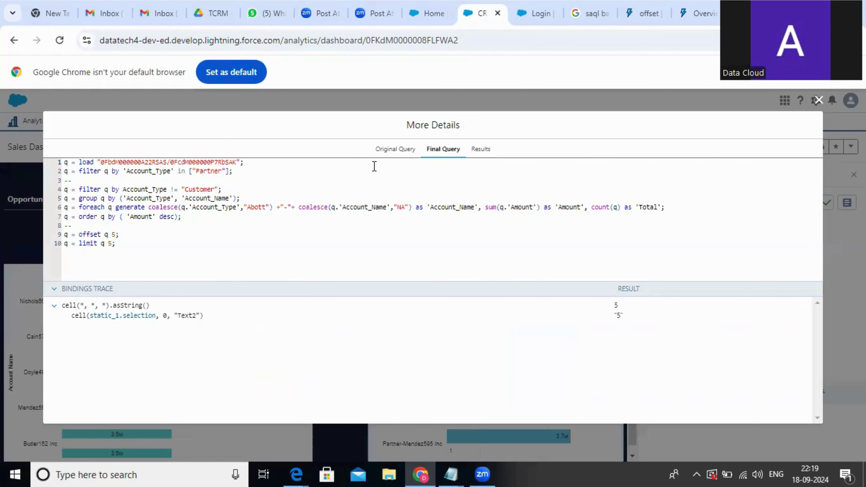
key(Escape)
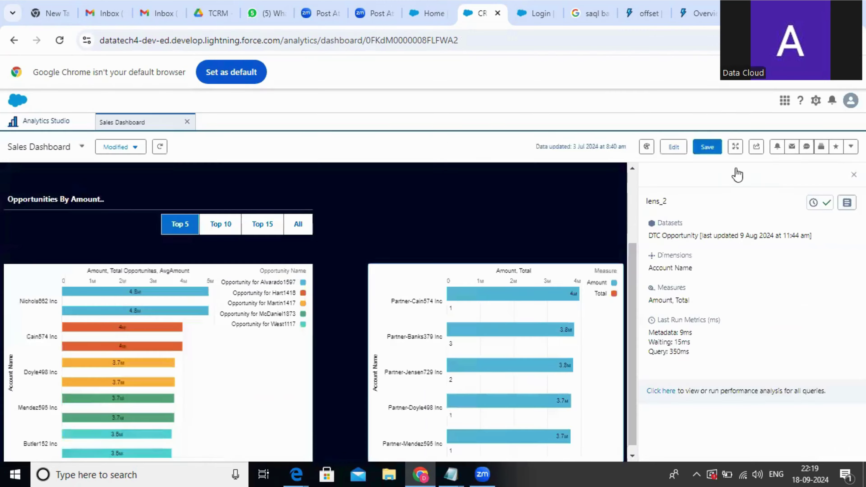
Step: In chart_2's query, move the -- after the load statement to directly before the Account_Type filter statement, following its \n line break
click(673, 148)
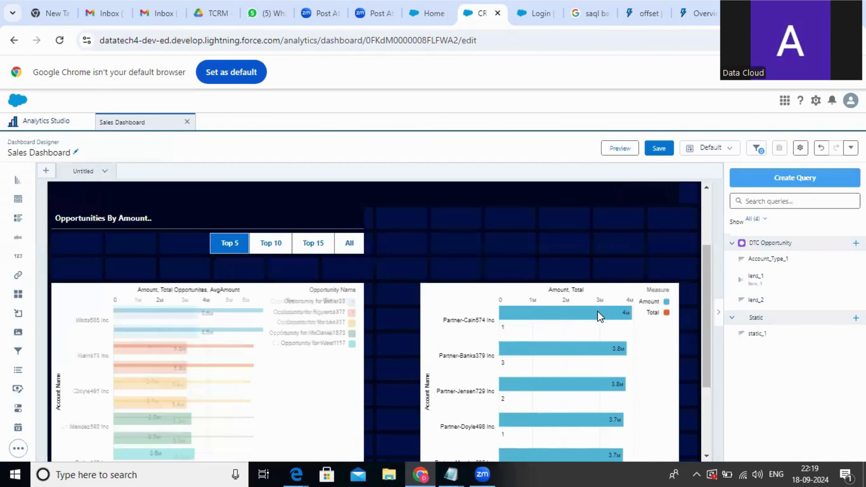
click(600, 313)
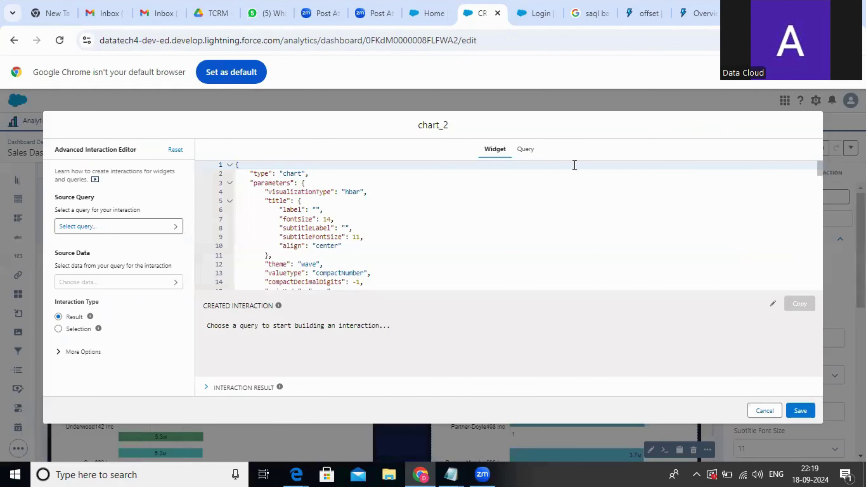
click(524, 149)
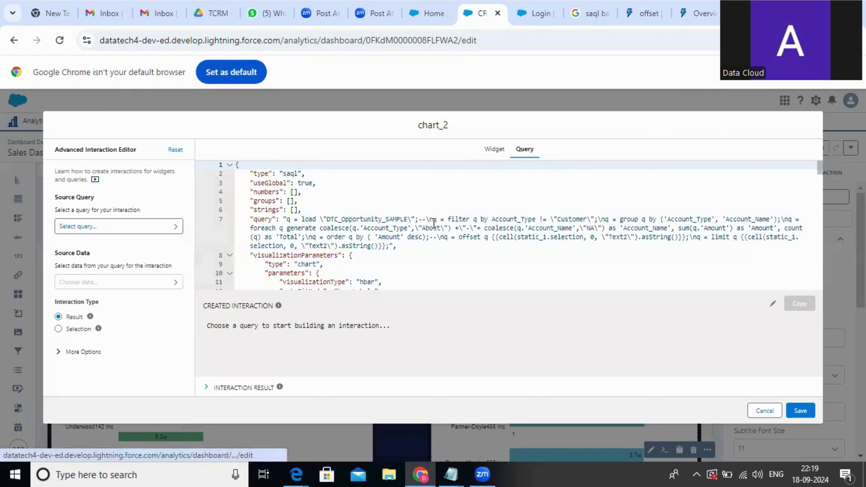
click(425, 219)
key(BackSpace)
key(BackSpace)
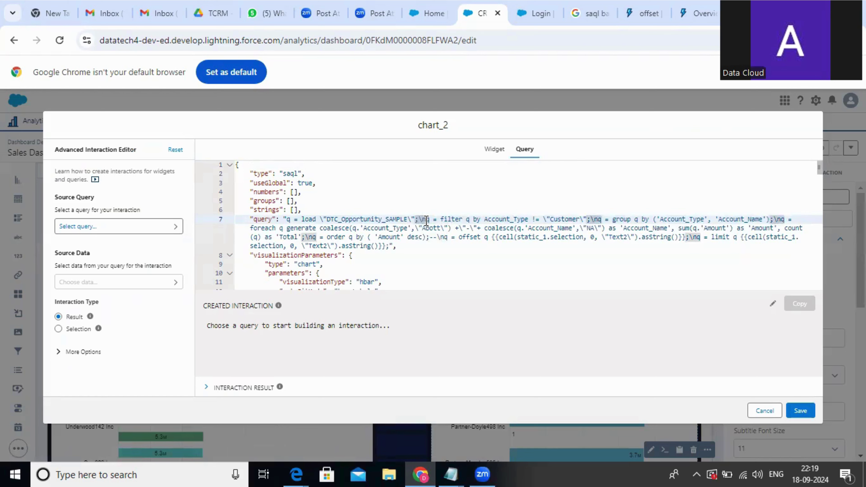
text(--)
Step: Move the -- after the order statement to directly before the offset statement, following its \n line break, and save chart_2's query
click(434, 242)
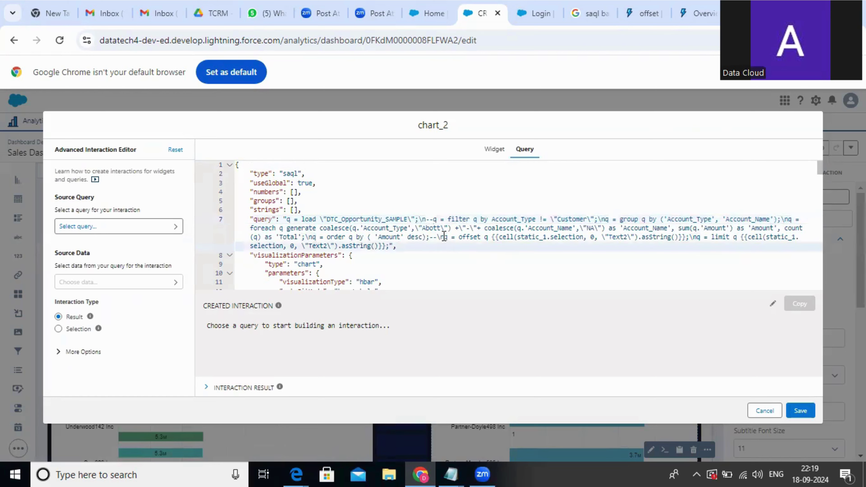
click(443, 236)
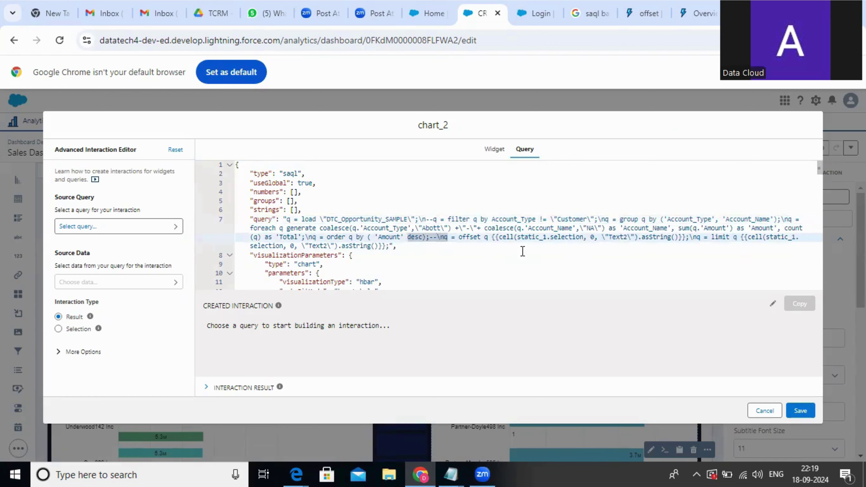
key(BackSpace)
key(BackSpace)
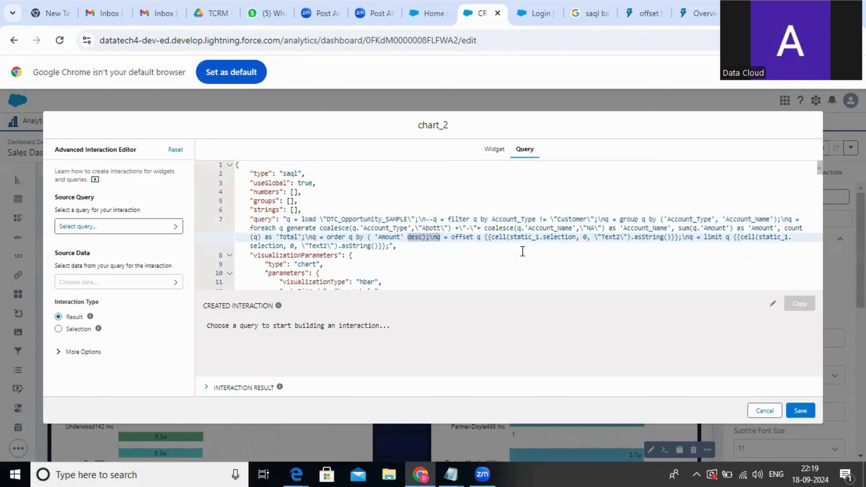
text(--)
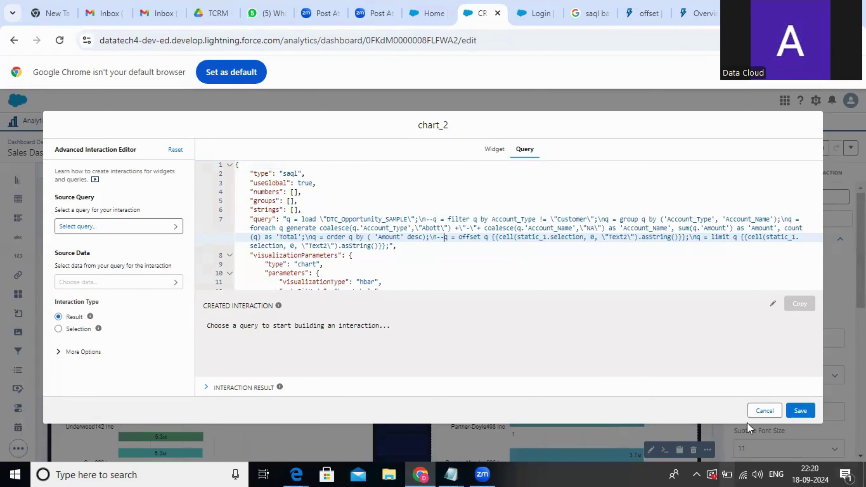
click(800, 410)
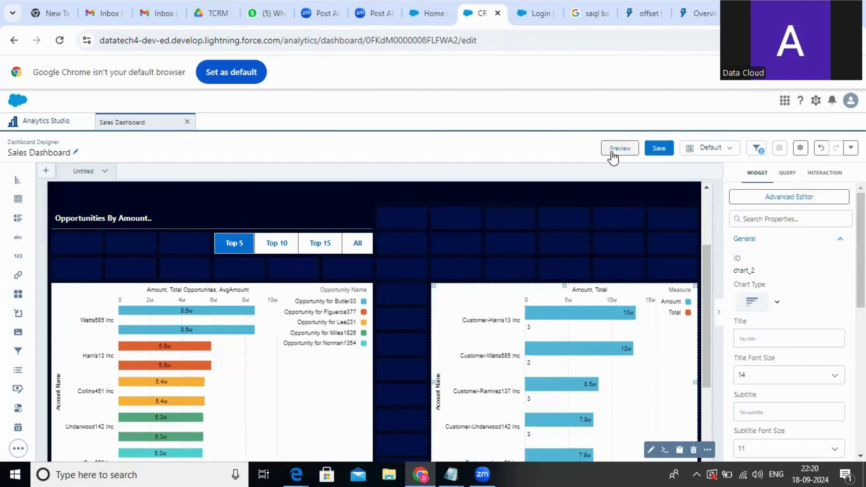
Step: Preview the dashboard and check both charts with the Account_Type filter set to Customer and to Partner
click(619, 148)
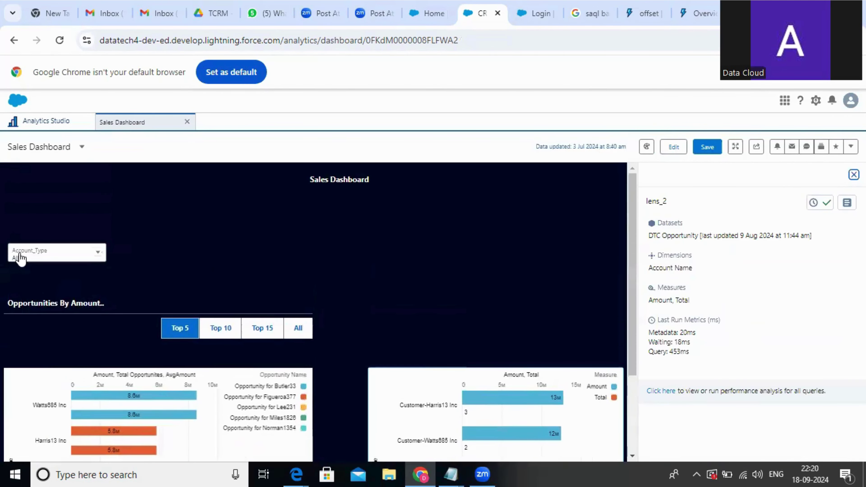
click(34, 255)
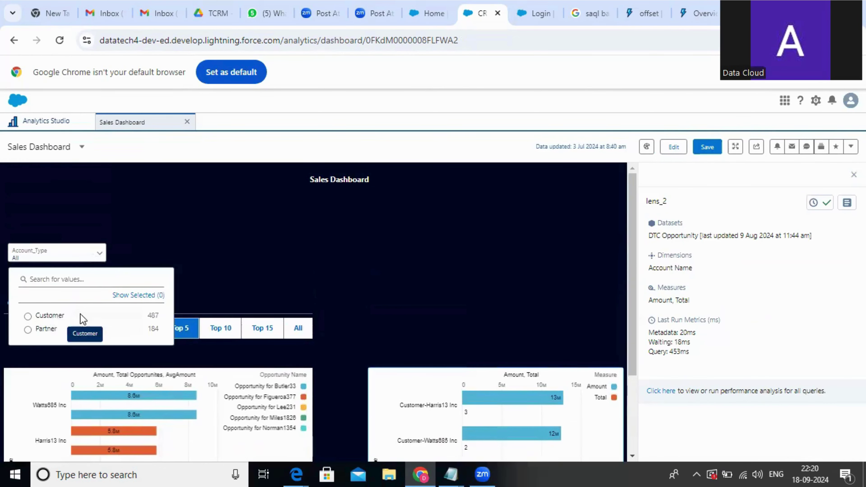
click(55, 315)
scroll(502, 313, down, 3)
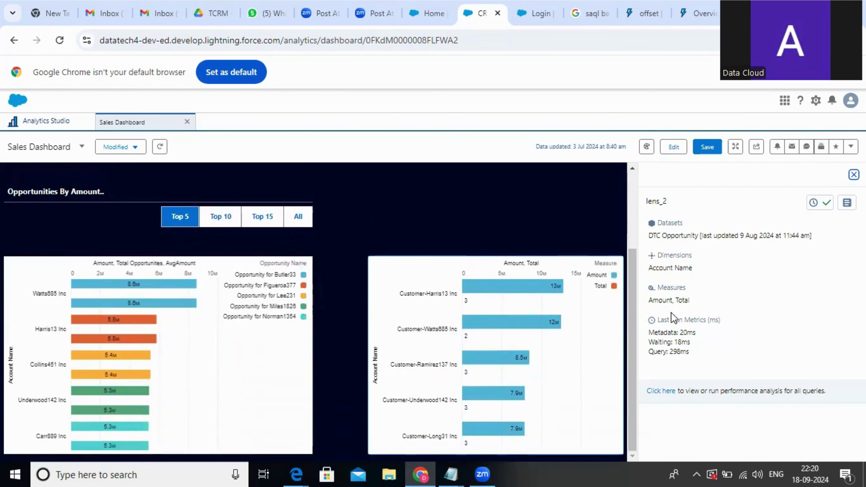
scroll(375, 312, up, 3)
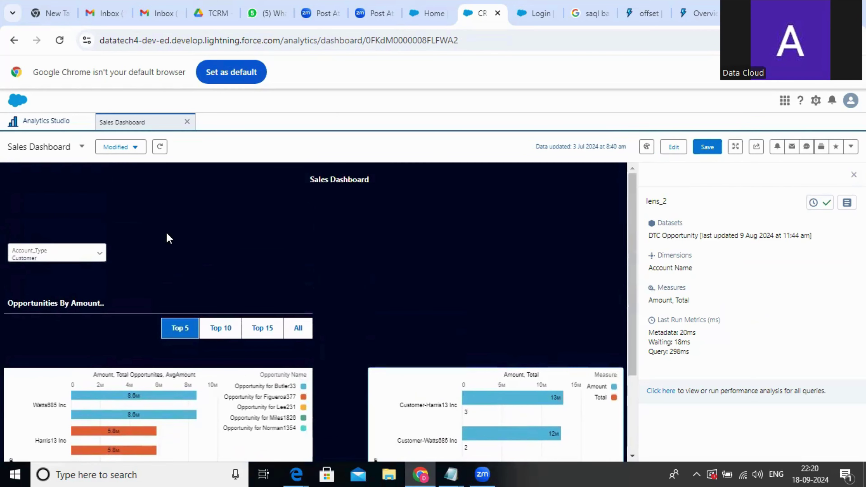
click(32, 260)
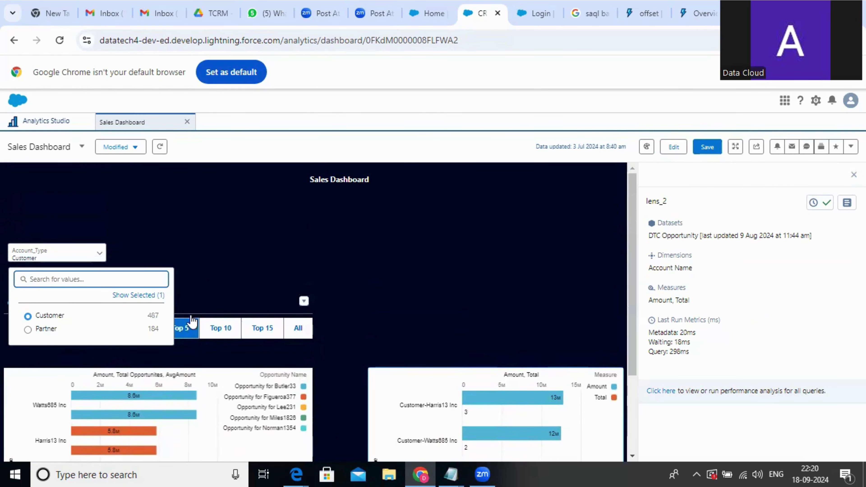
click(44, 327)
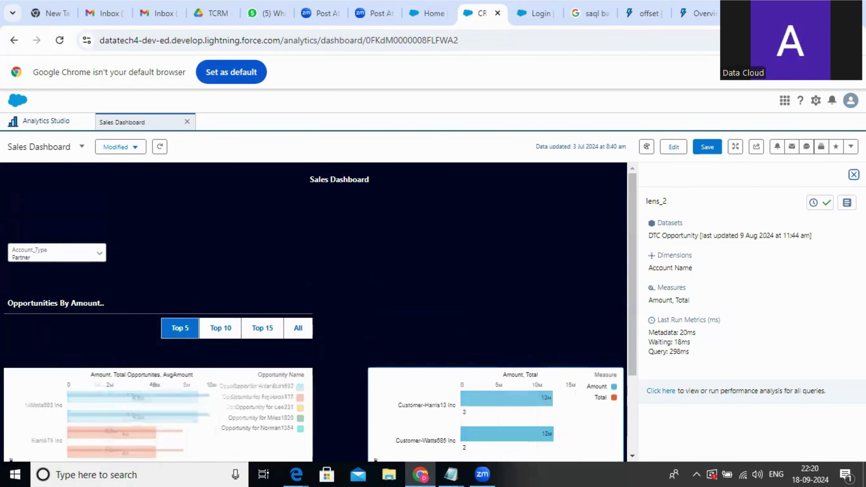
scroll(513, 382, down, 2)
click(853, 174)
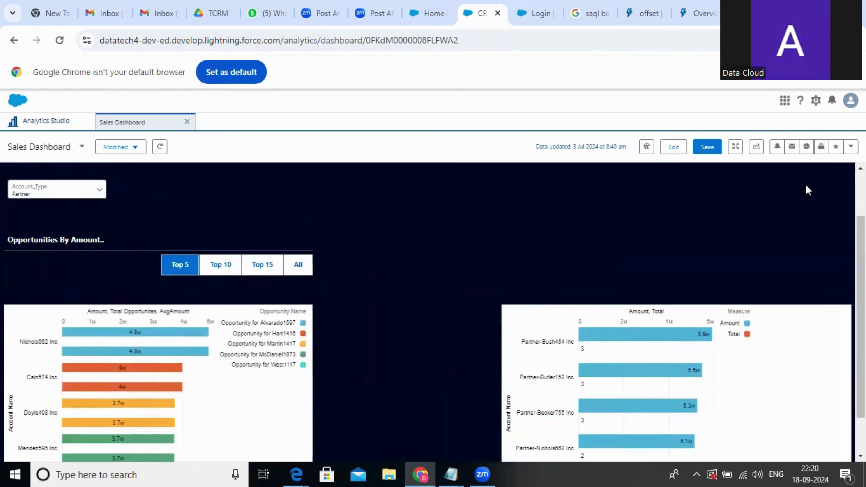
click(842, 314)
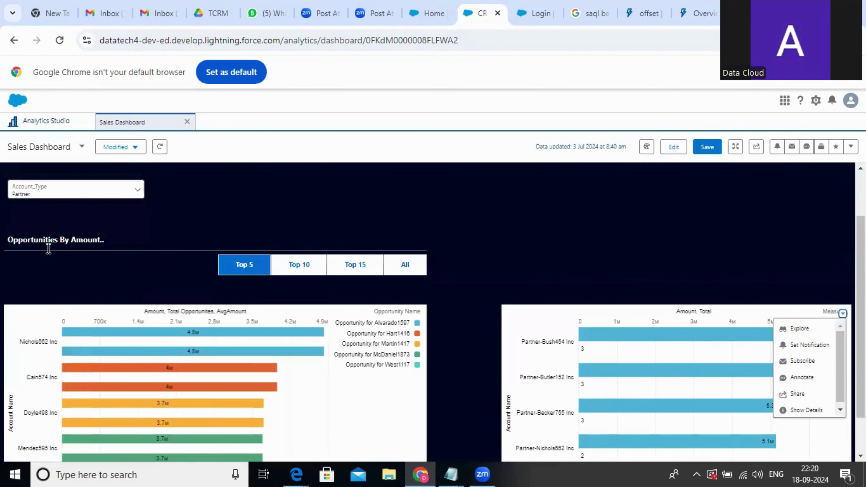
Step: Examine the Account_Type filter line in the first chart's final query with Partner selected, and close the query details
scroll(736, 347, down, 1)
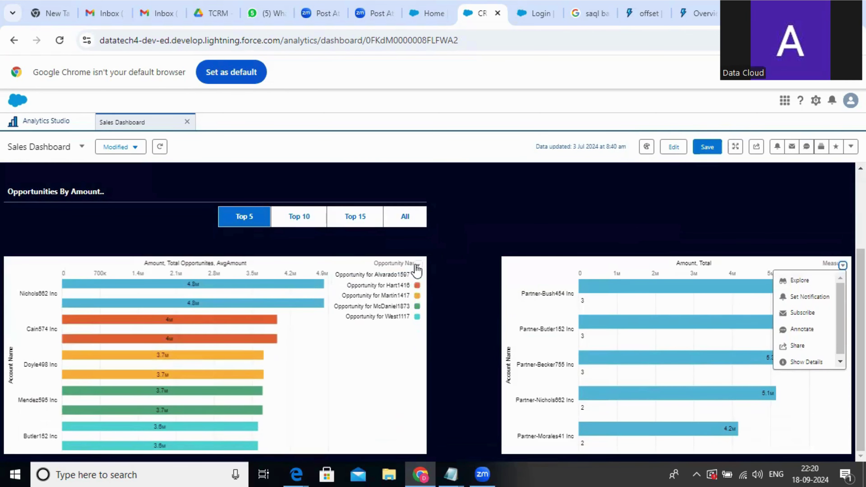
click(417, 265)
click(386, 362)
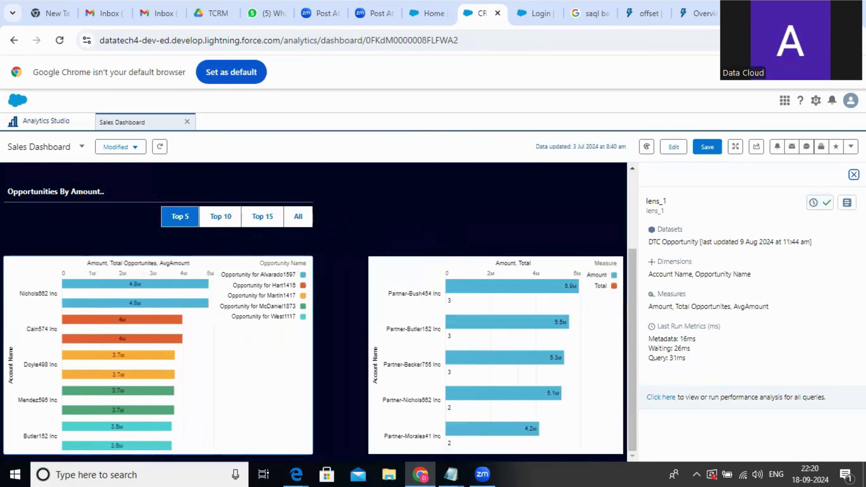
click(847, 203)
drag(249, 173, 39, 174)
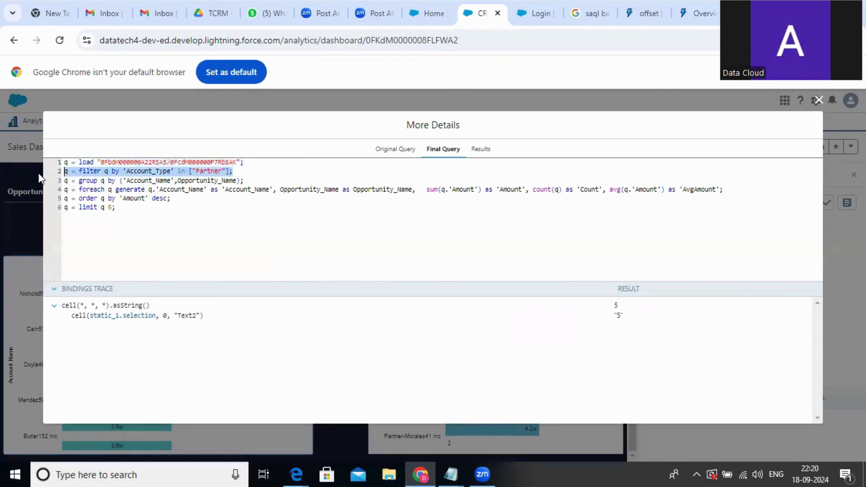
click(819, 100)
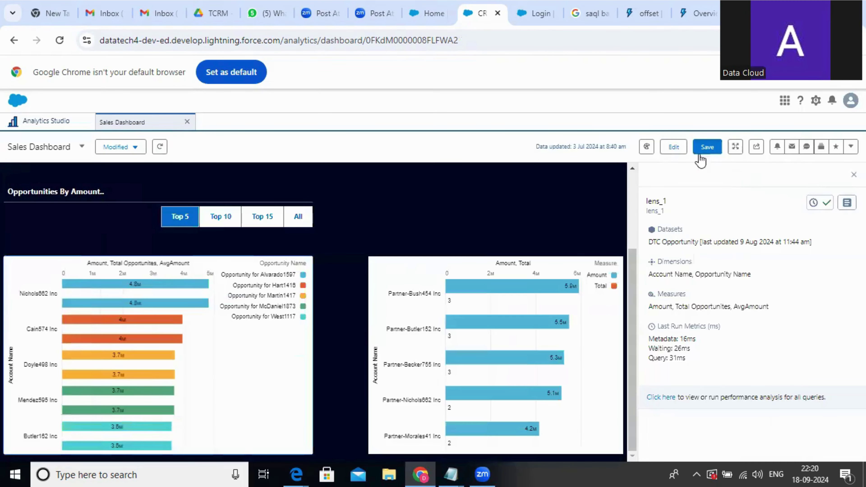
Step: Return to editing the dashboard and add top and bottom borders to the container holding the Account_Type filter
click(668, 151)
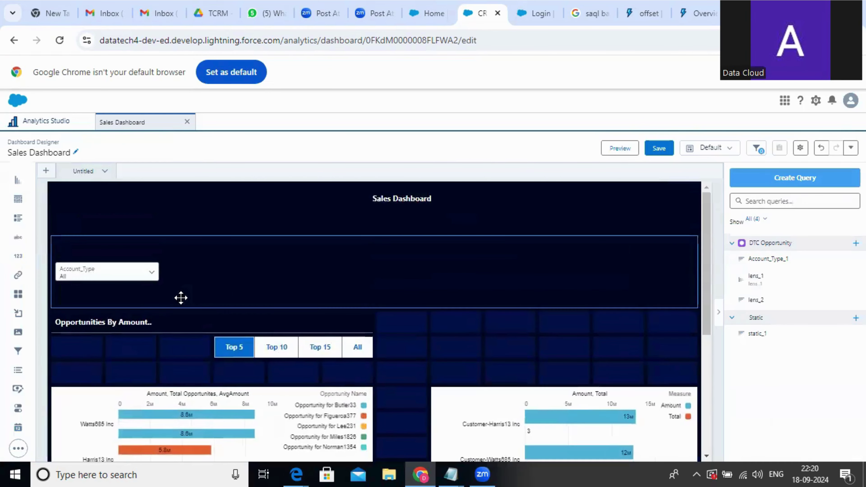
click(67, 268)
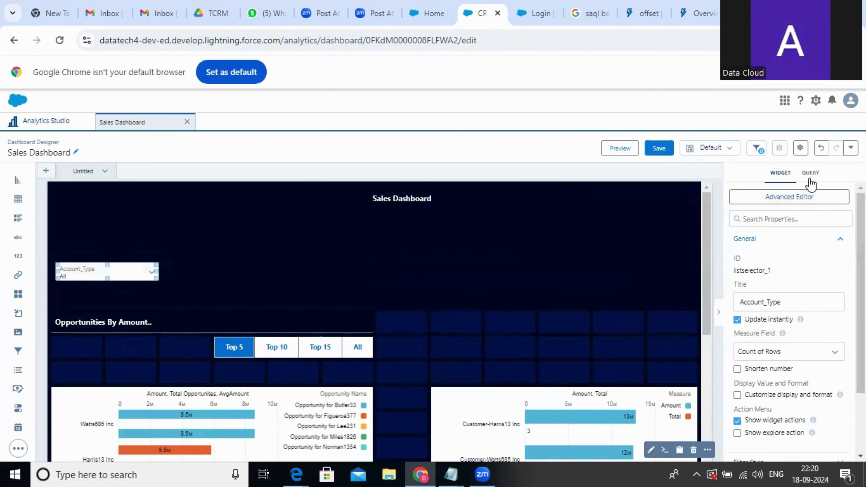
click(420, 299)
click(785, 316)
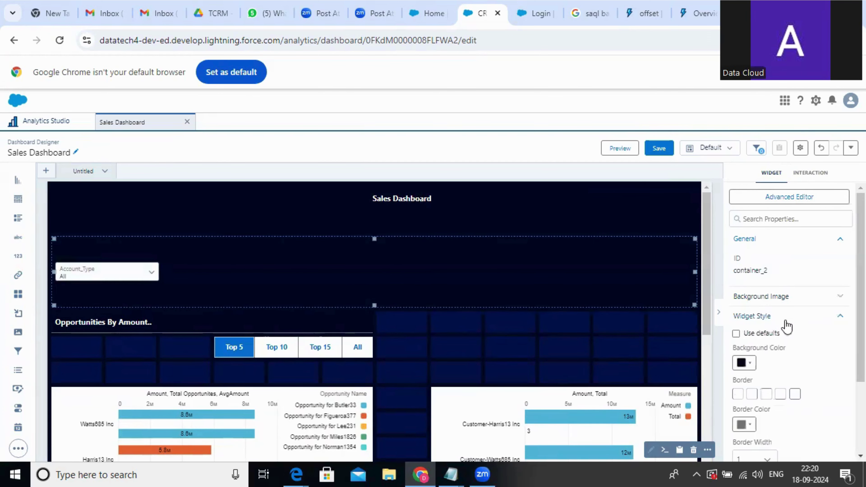
click(767, 395)
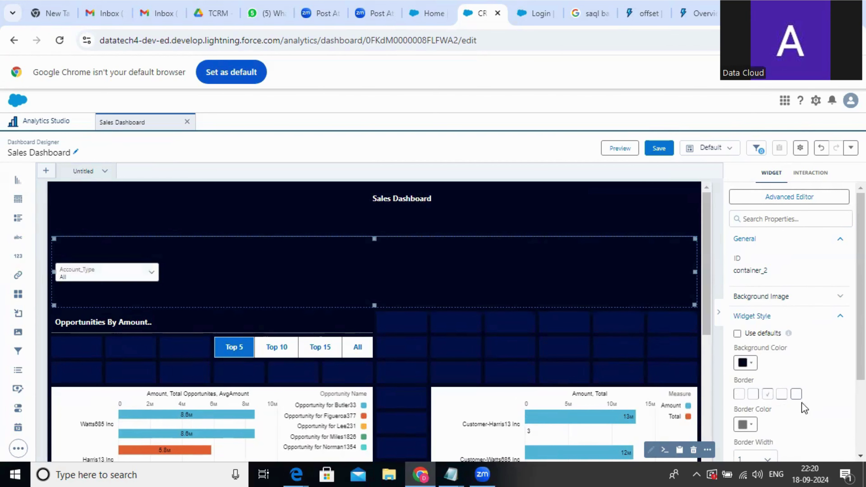
click(780, 394)
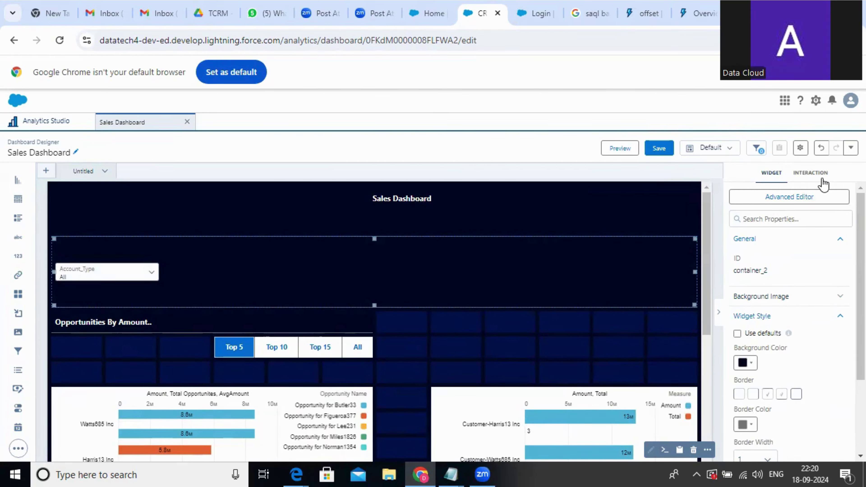
Step: Set the Account_Type list filter's selection type to Multiple selection
click(810, 173)
click(137, 272)
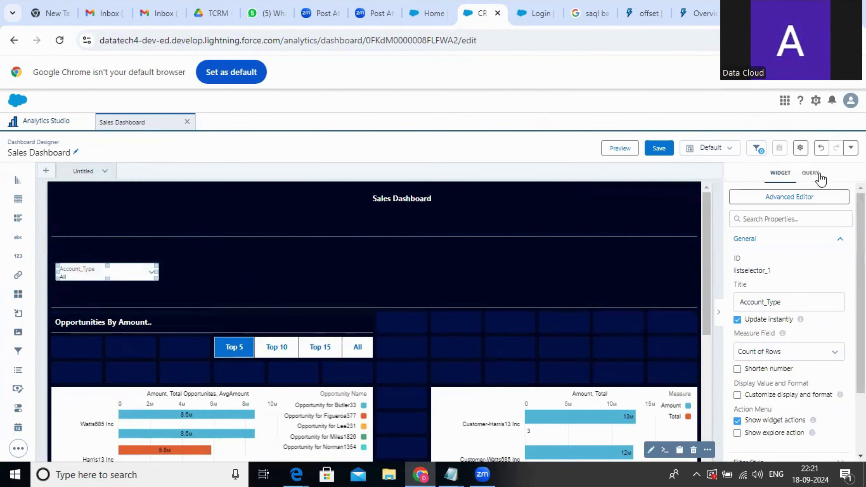
click(819, 175)
scroll(767, 375, down, 1)
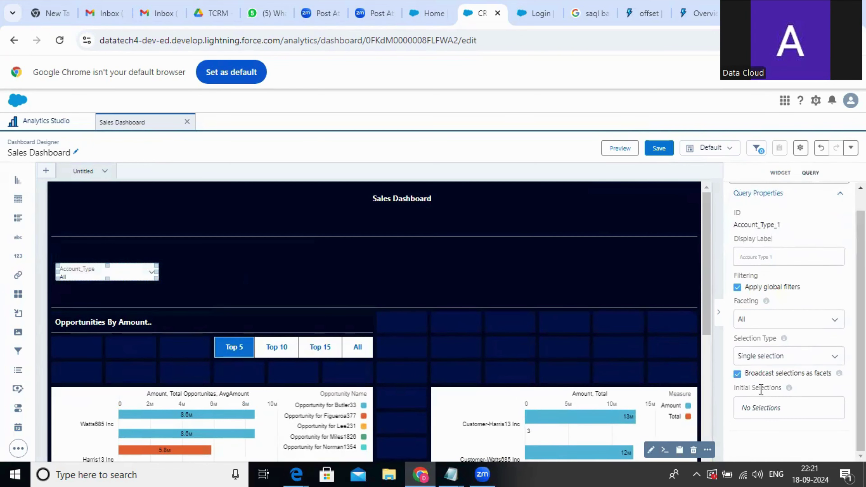
click(764, 356)
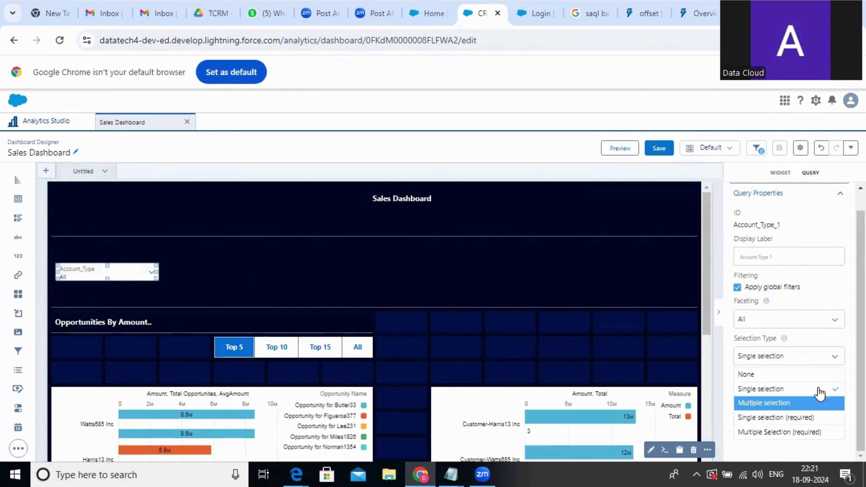
click(787, 406)
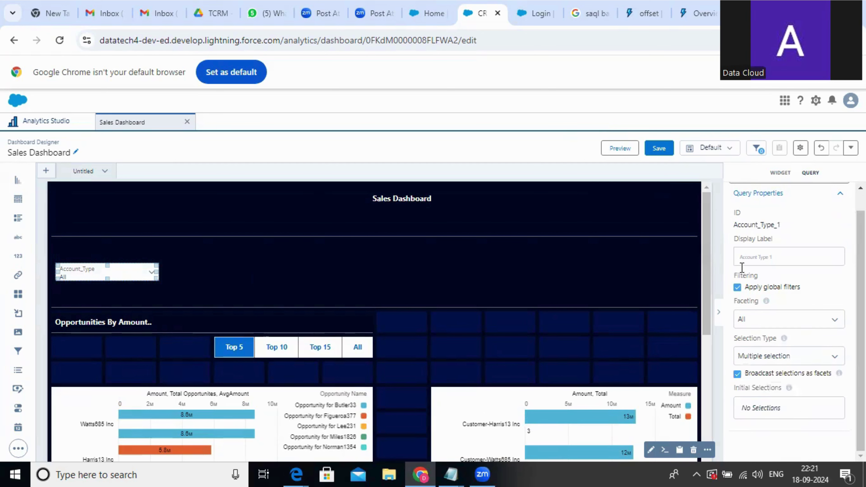
scroll(742, 268, up, 1)
click(777, 173)
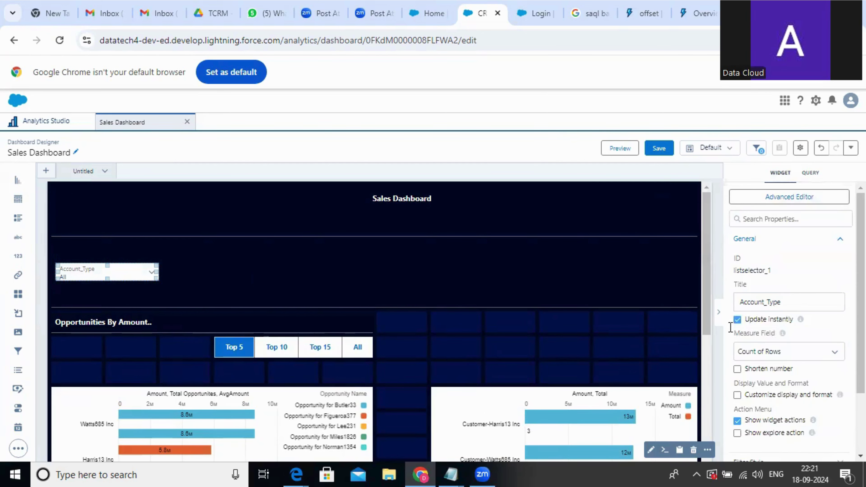
Step: Preview the dashboard and check both charts with only Customer applied in the multiple-selection Account_Type filter
click(629, 148)
click(74, 252)
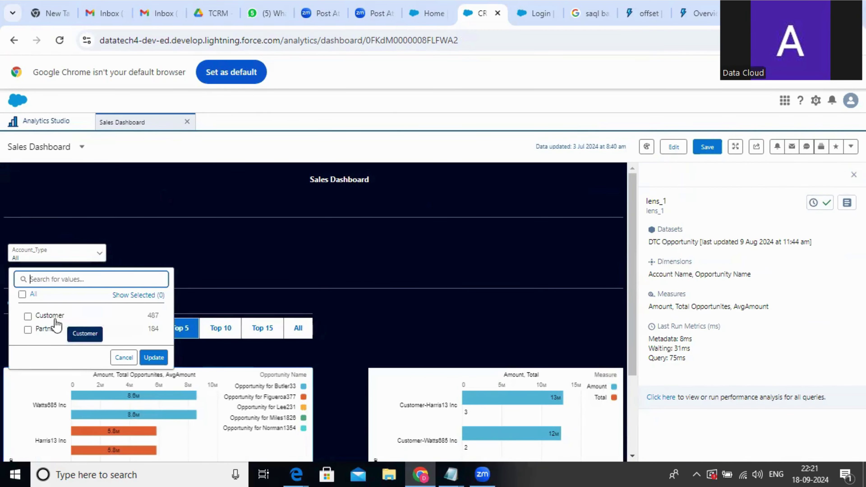
click(28, 316)
click(154, 357)
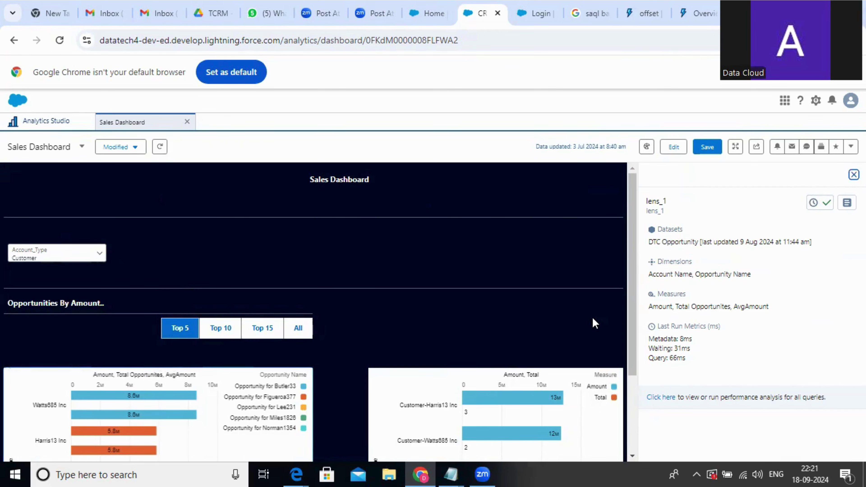
scroll(595, 324, down, 3)
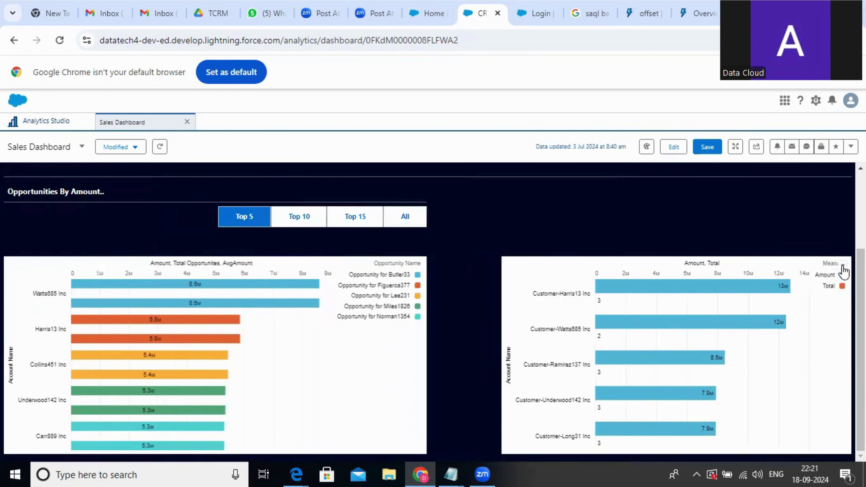
Step: Examine the Customer filter and the commented-out filter and offset lines in the second chart's final query, and close its query details
click(842, 265)
click(794, 362)
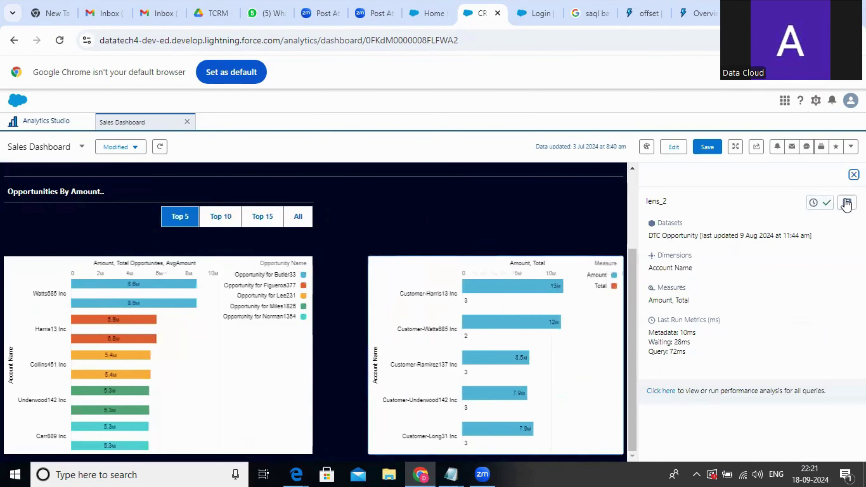
click(847, 202)
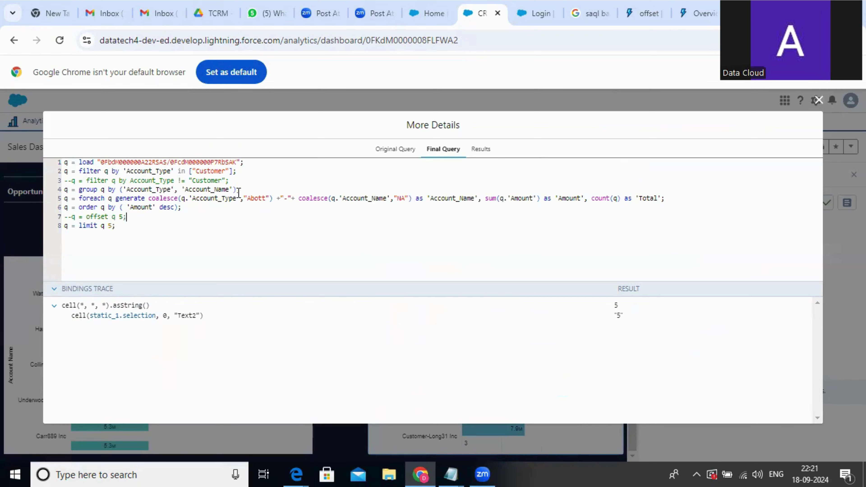
triple_click(241, 180)
drag(183, 217, 7, 208)
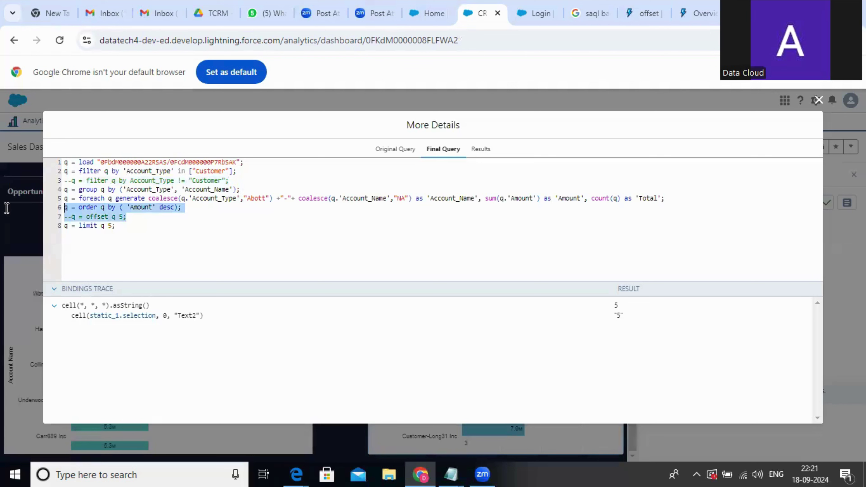
click(230, 238)
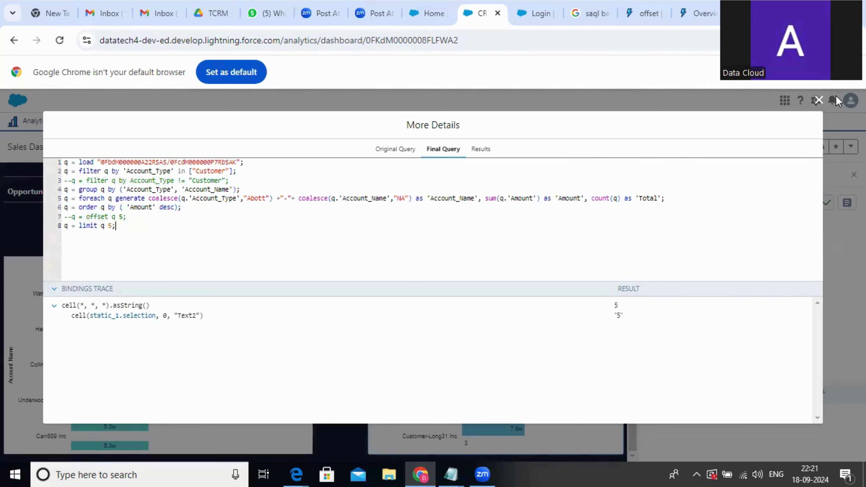
click(820, 100)
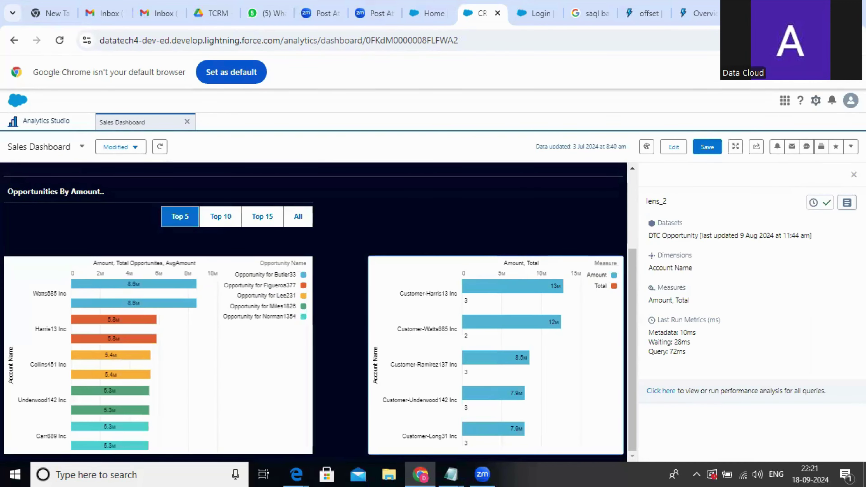
click(853, 174)
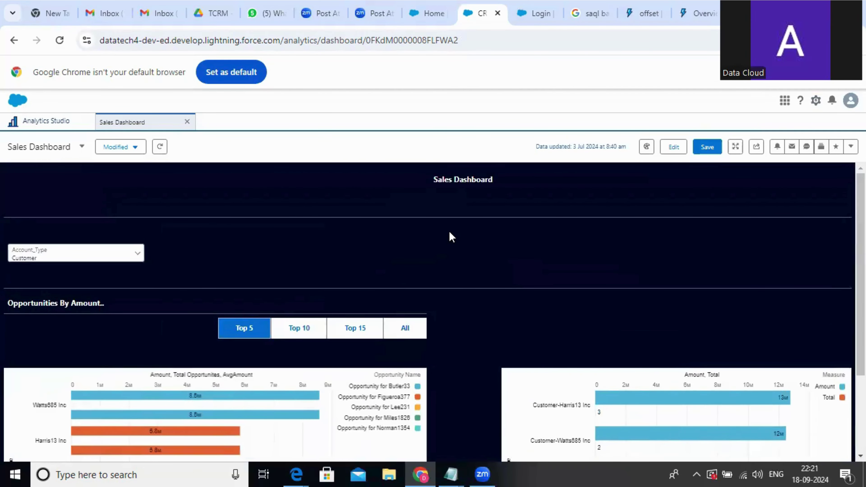
scroll(451, 236, down, 2)
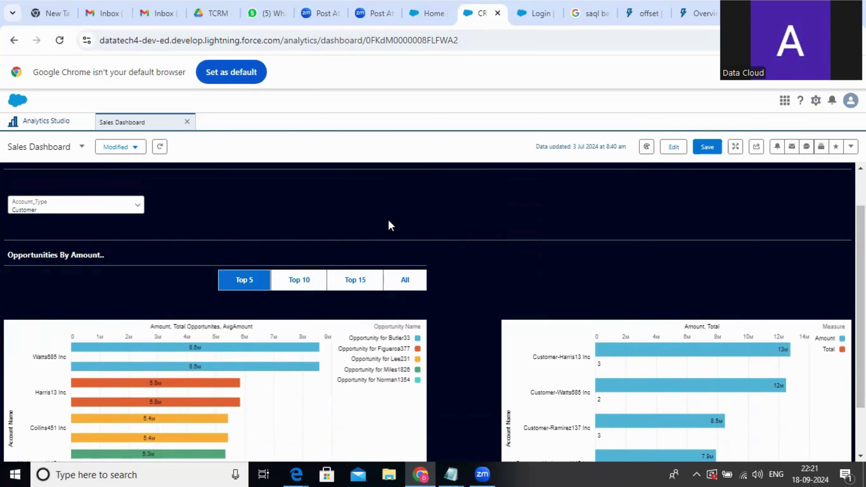
scroll(356, 224, up, 2)
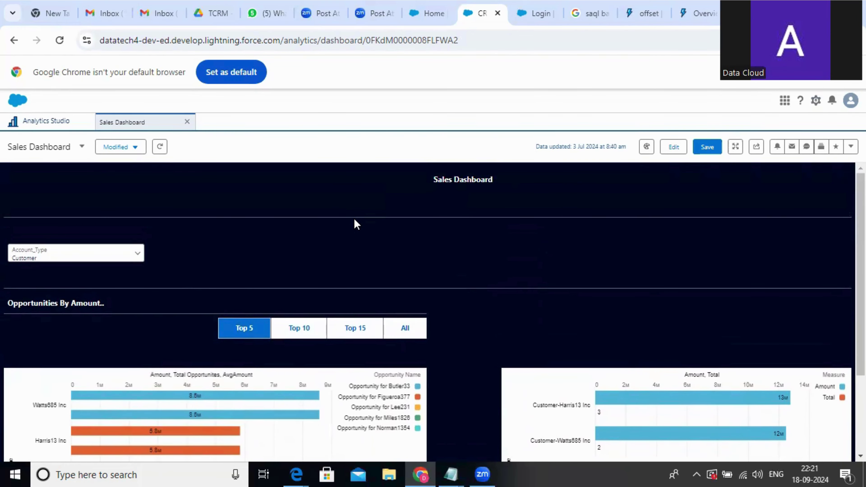
scroll(763, 328, down, 5)
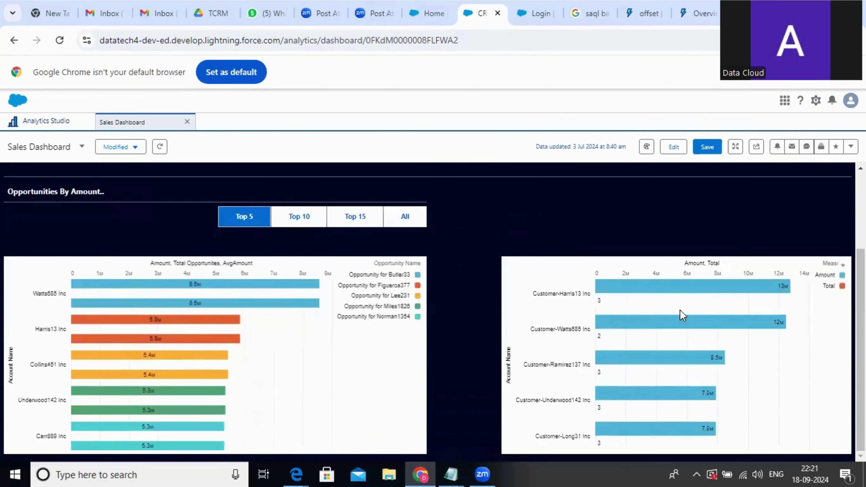
scroll(332, 288, up, 3)
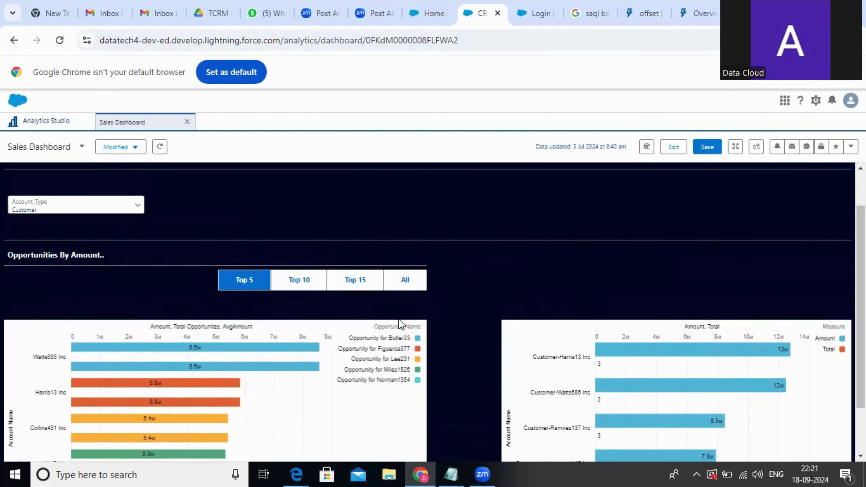
scroll(602, 320, down, 2)
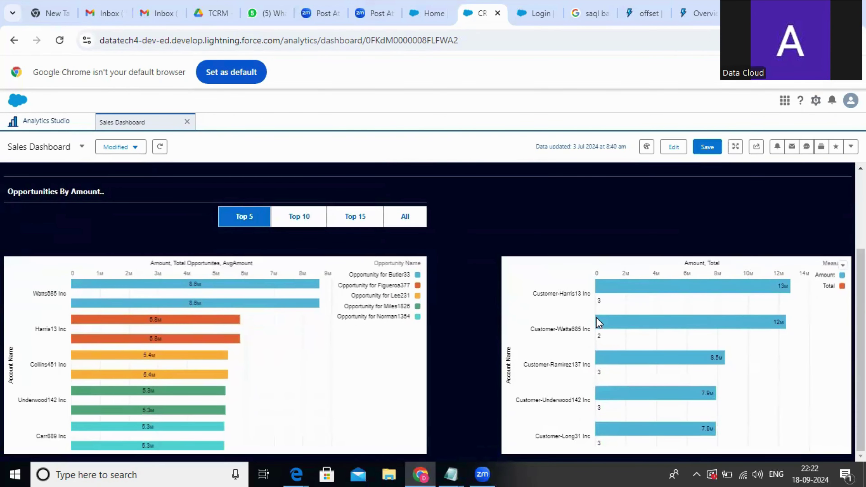
scroll(304, 327, up, 2)
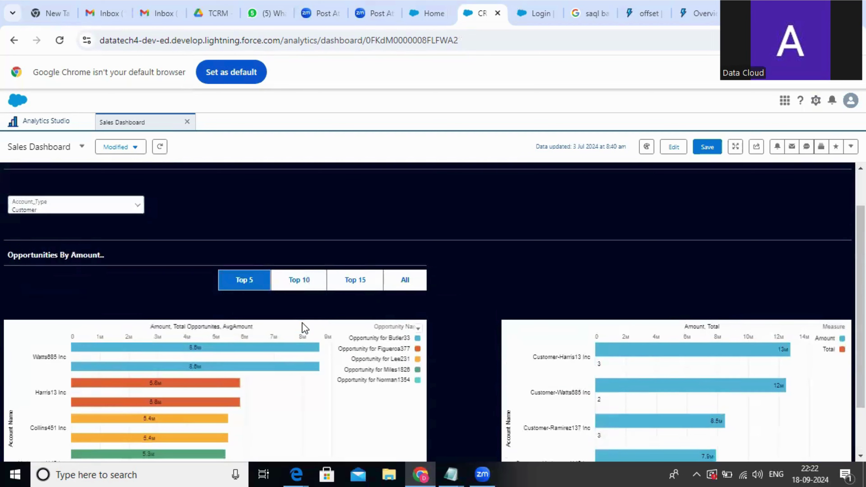